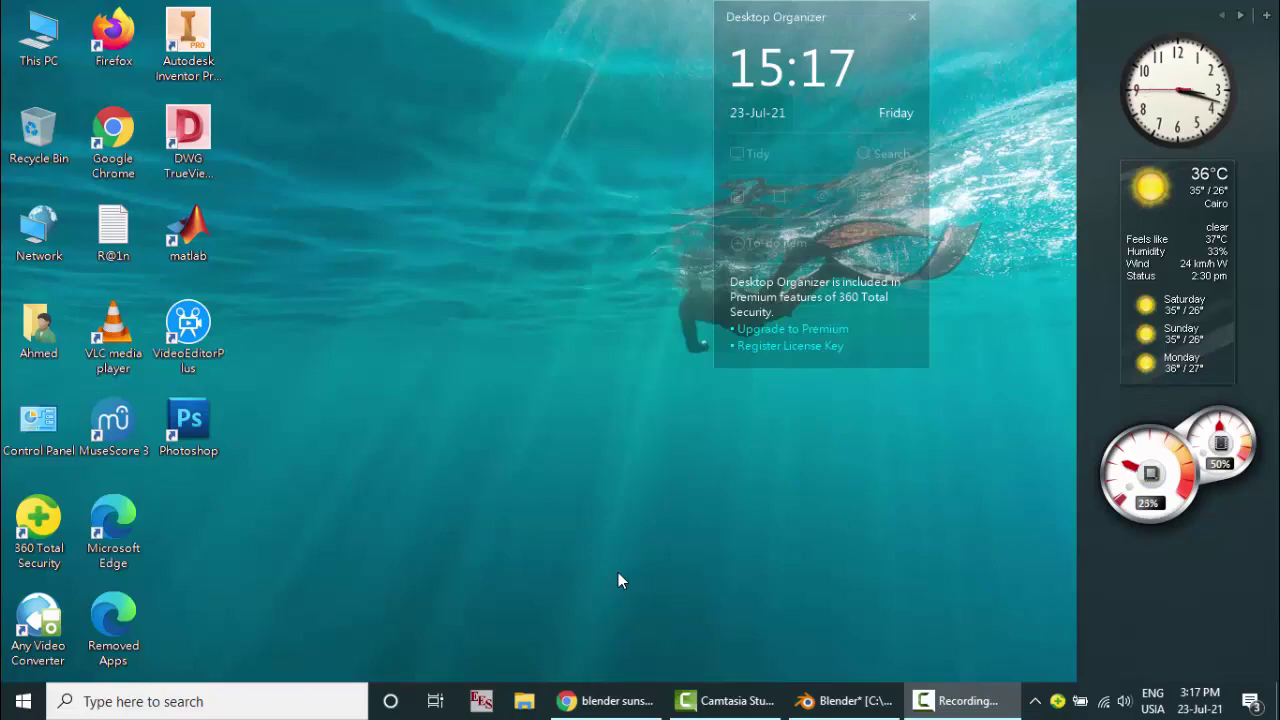
Compare the YouTube results for "blender sunset" in Chrome with the sunset scene in Blender
left_click(605, 701)
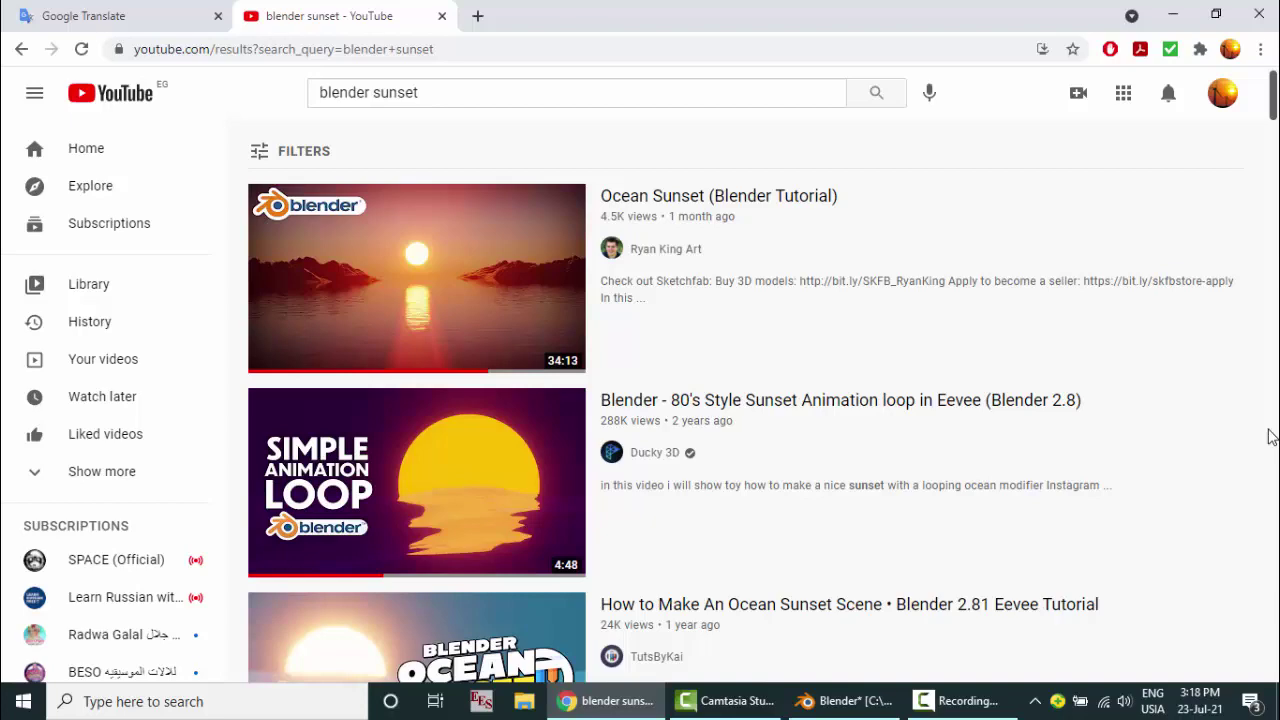
left_click(840, 701)
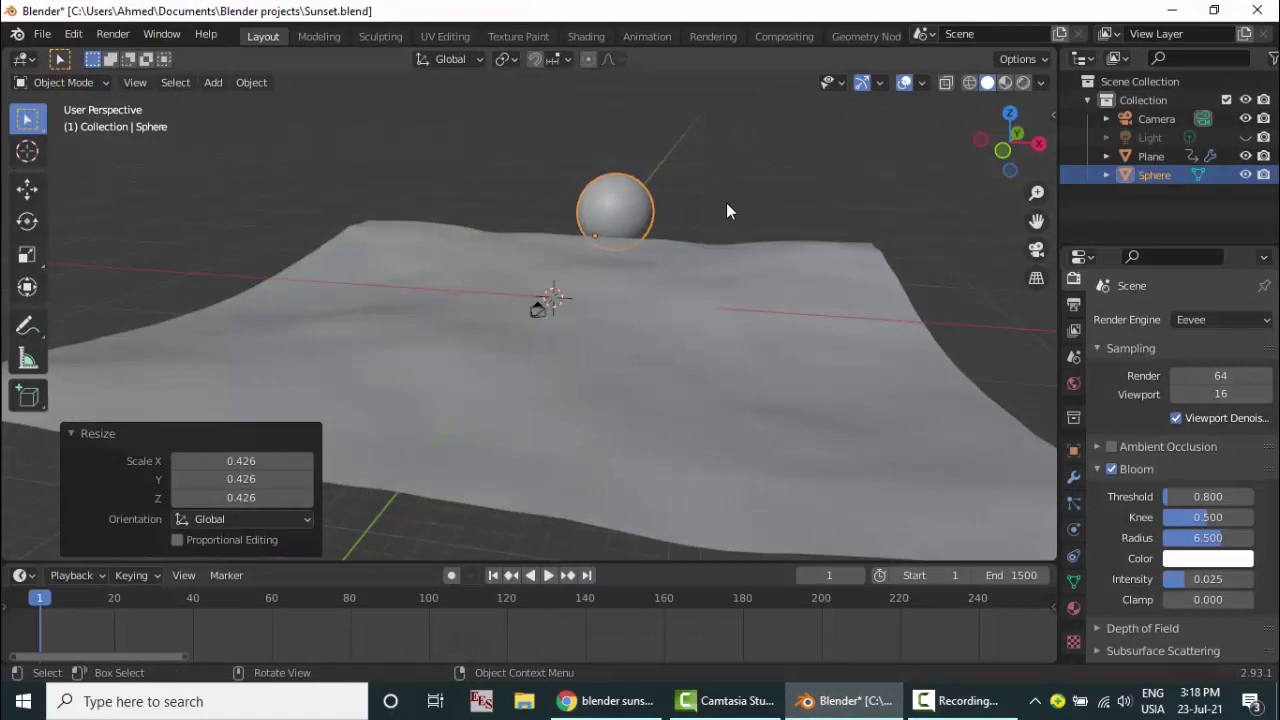
left_click(610, 701)
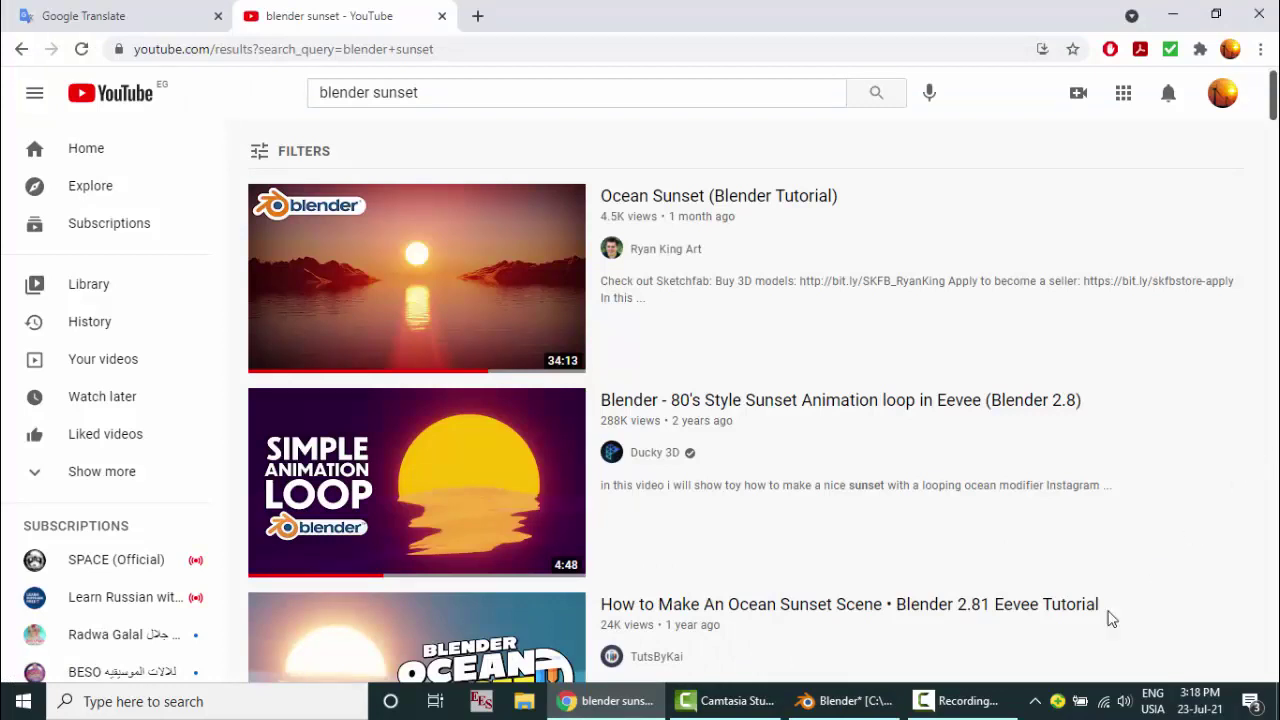
left_click(845, 701)
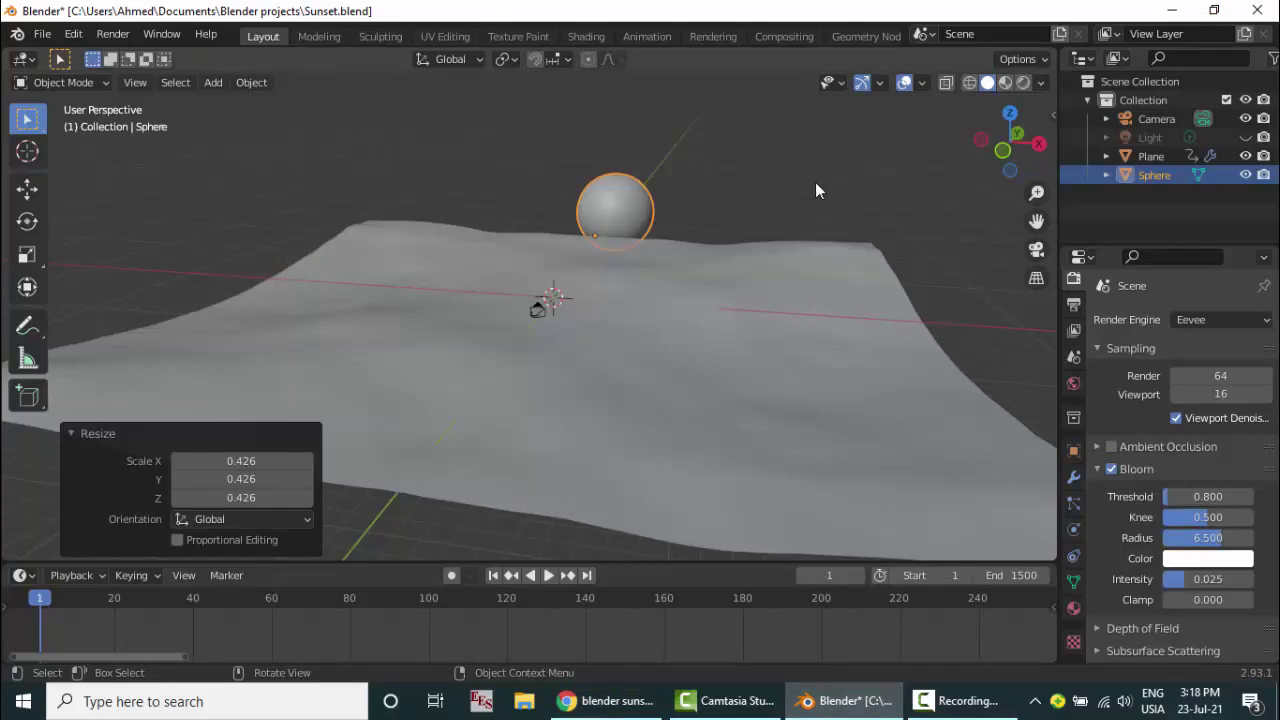
Examine the sphere's material and the scene's render settings
left_click(634, 372)
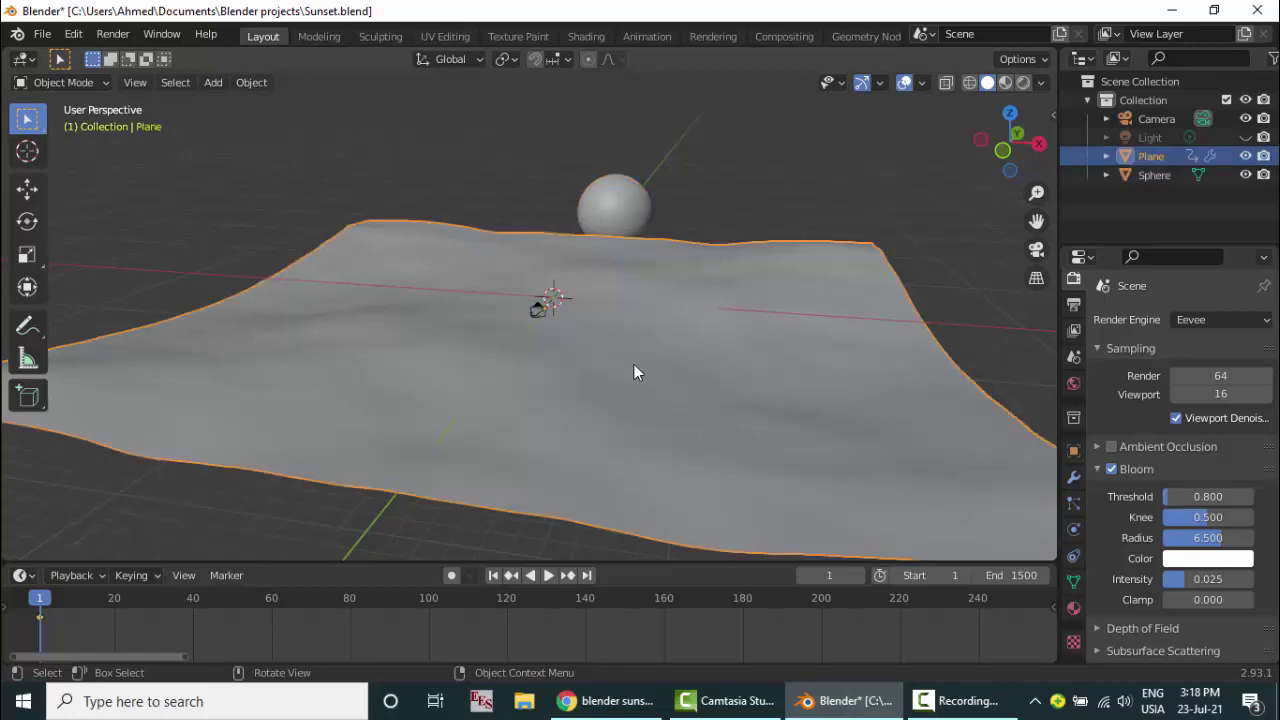
left_click(604, 203)
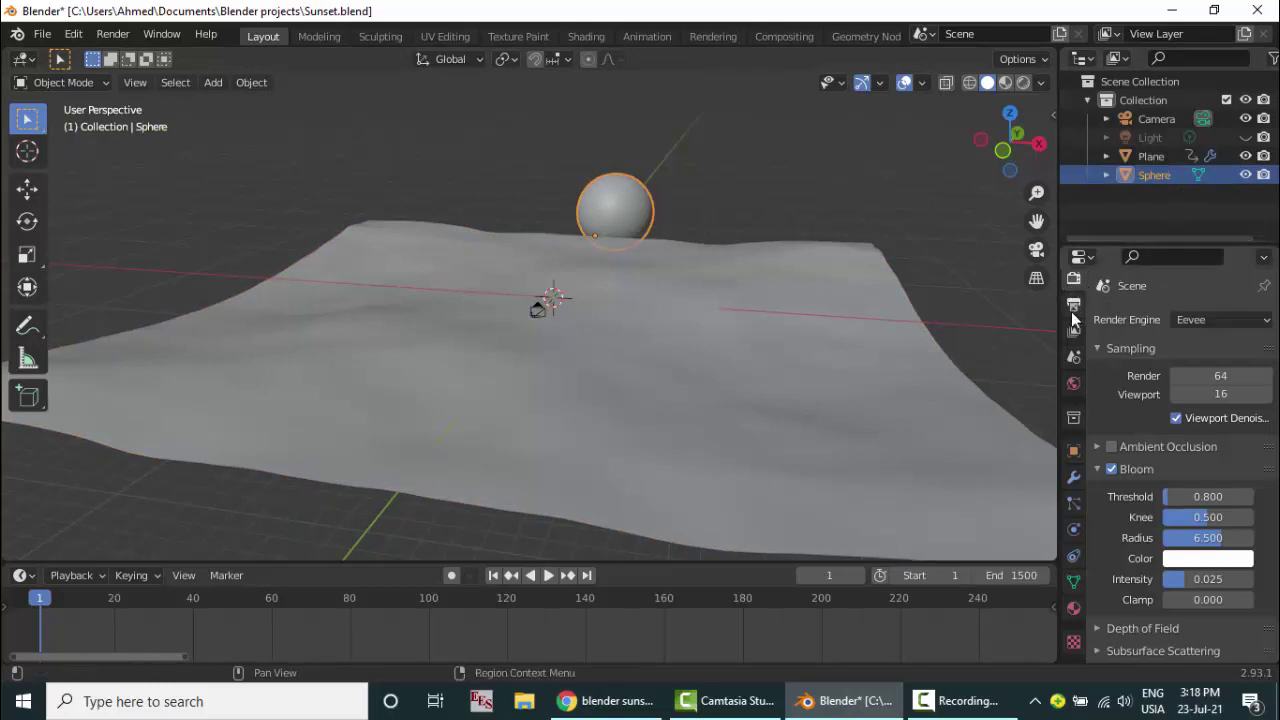
left_click(1073, 607)
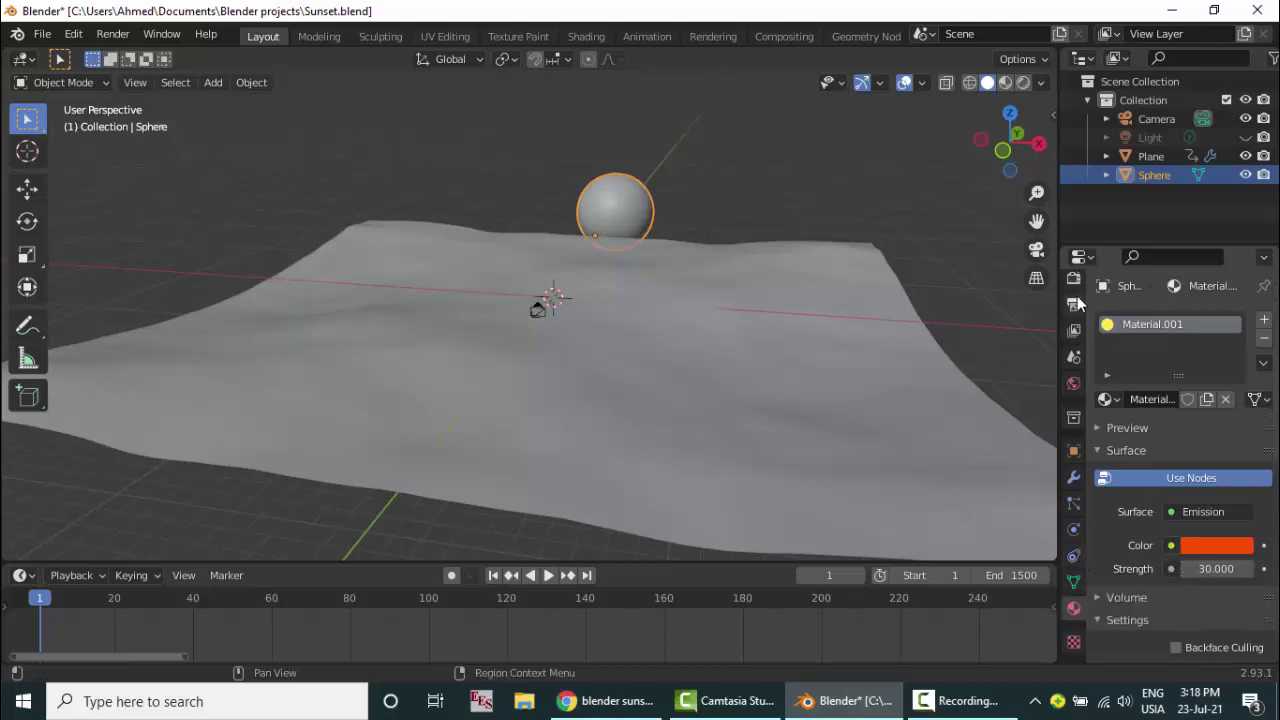
left_click(1073, 278)
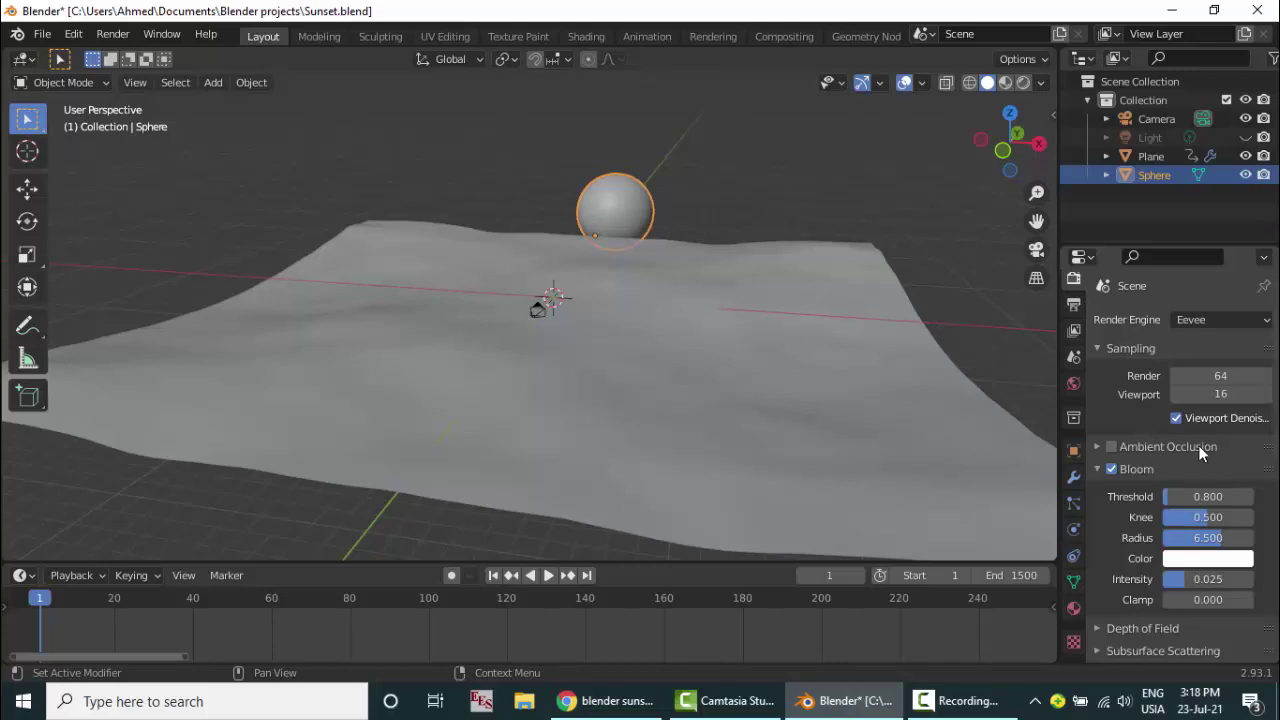
Examine the plane's material properties and its Ocean modifier settings
left_click(1151, 155)
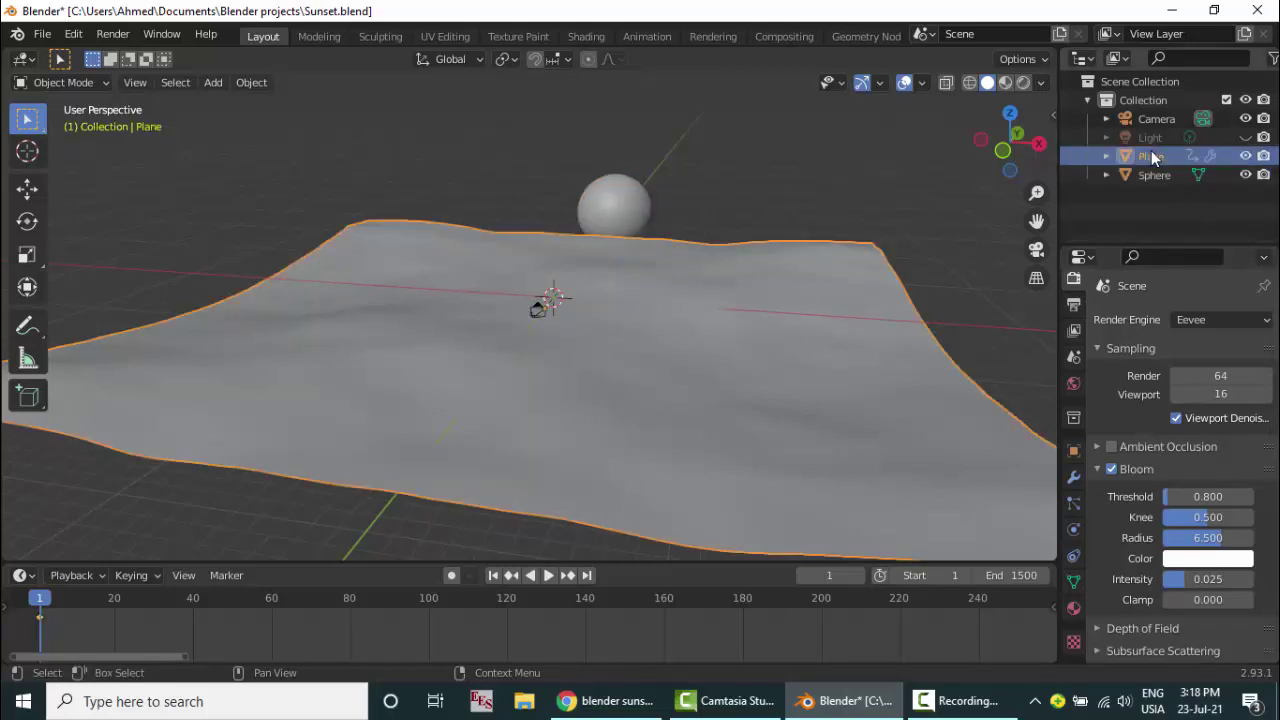
left_click(1074, 608)
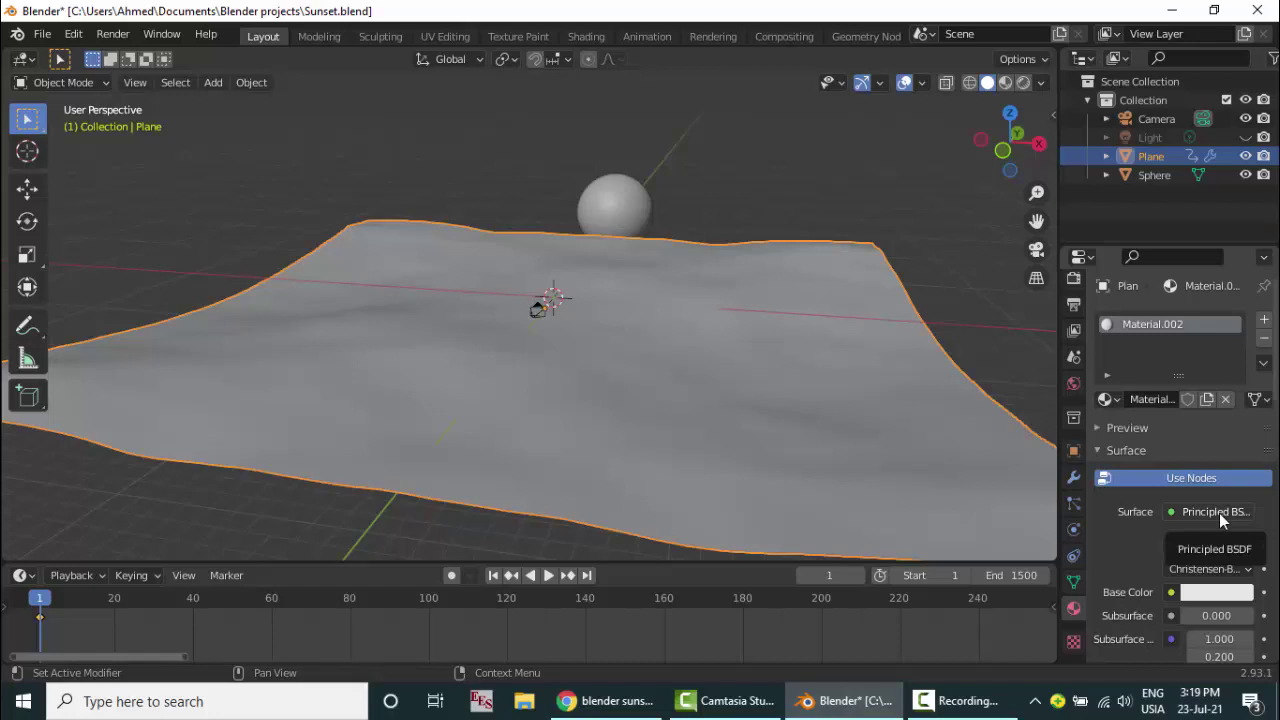
scroll(1156, 529, "down", 4)
scroll(1156, 538, "down", 3)
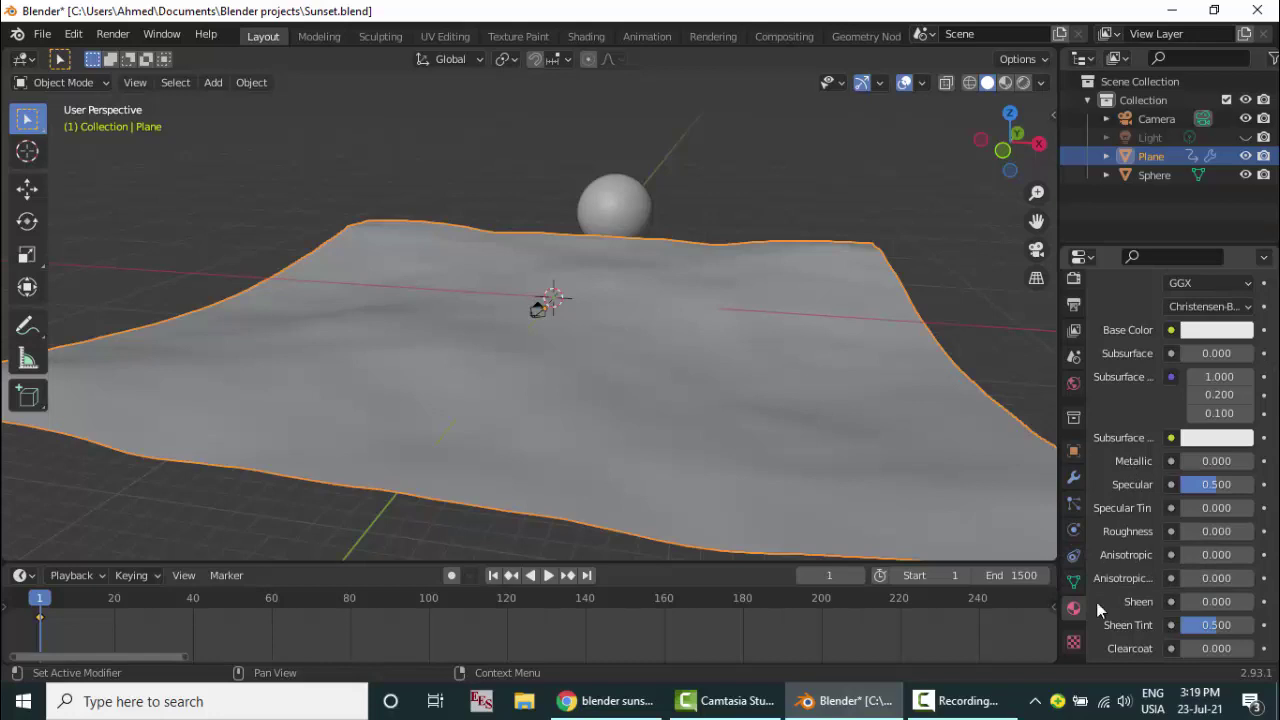
scroll(1172, 438, "up", 7)
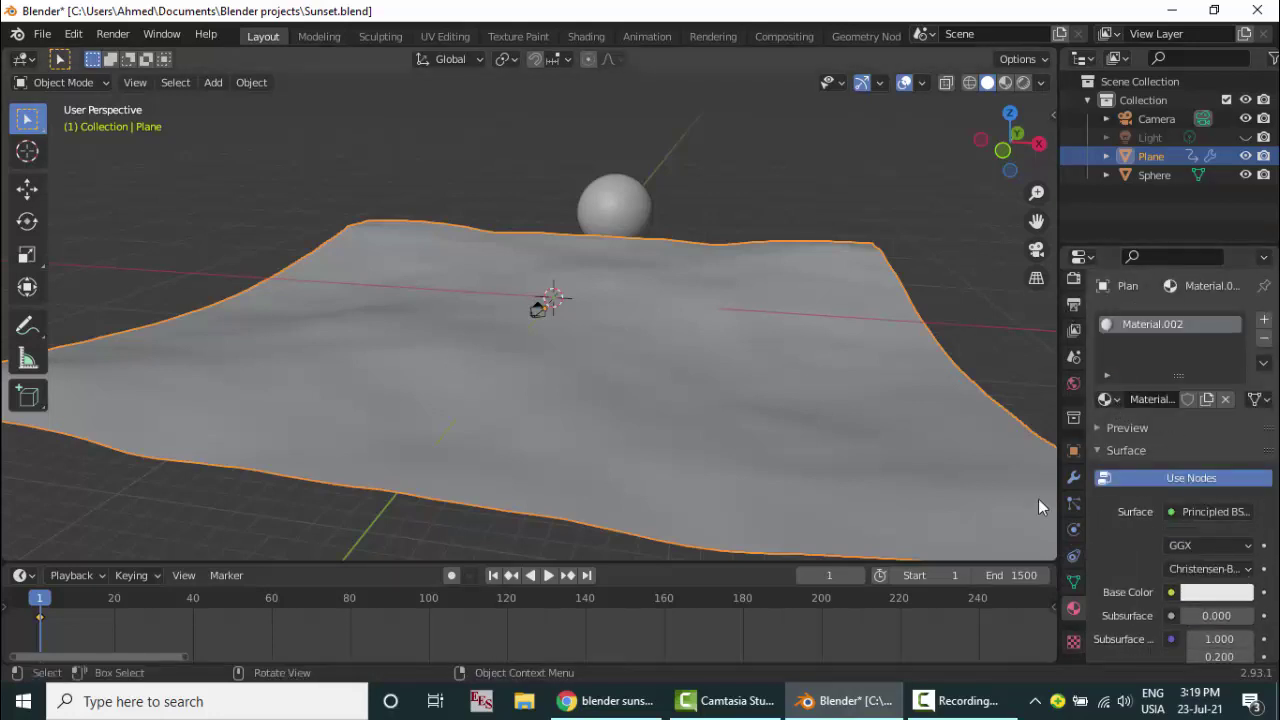
left_click(1074, 477)
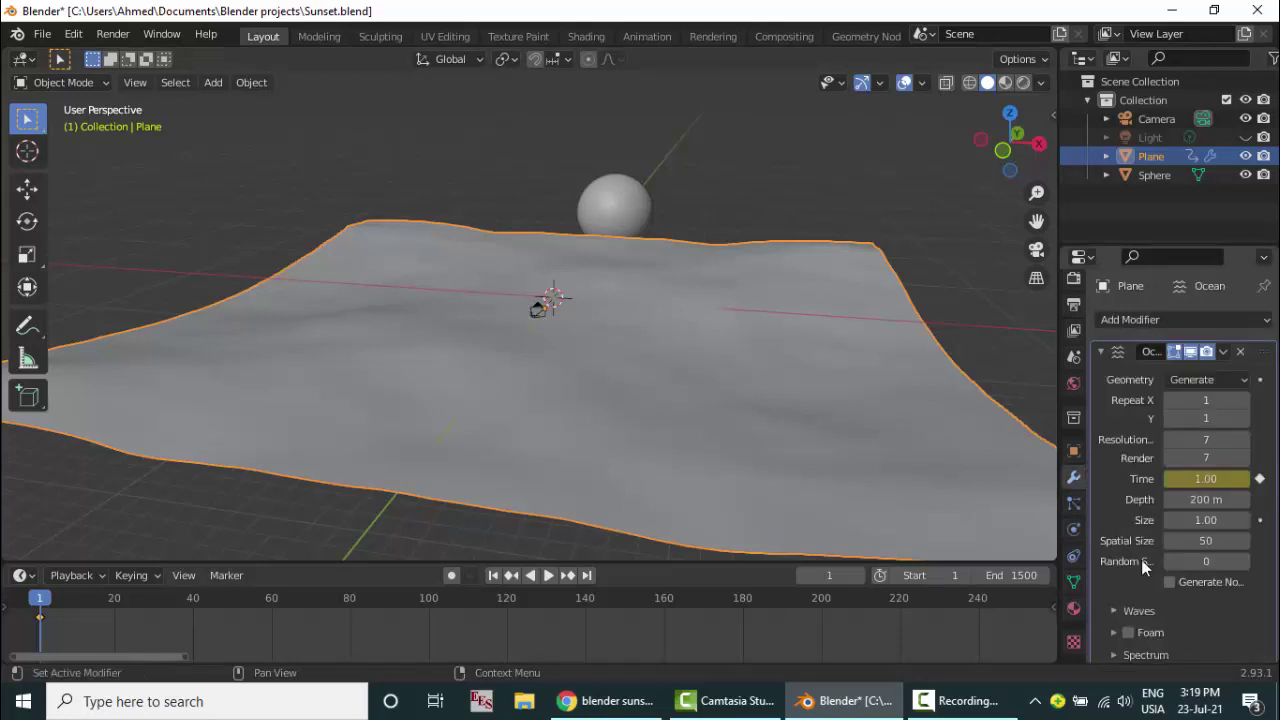
scroll(1141, 559, "down", 1)
scroll(1145, 566, "up", 1)
Show the scene in Rendered shading through the camera and compare it with the YouTube sunset thumbnails in Chrome
left_click(977, 298)
key("z")
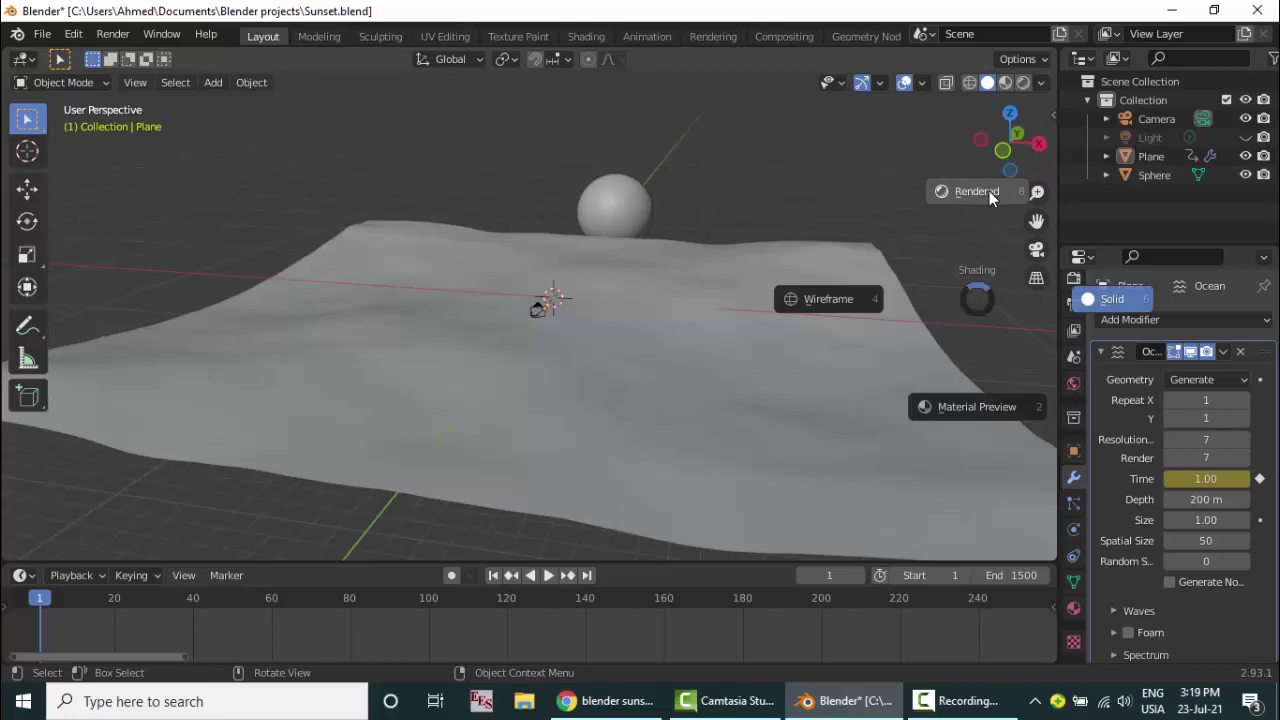
left_click(989, 191)
key("KP_0")
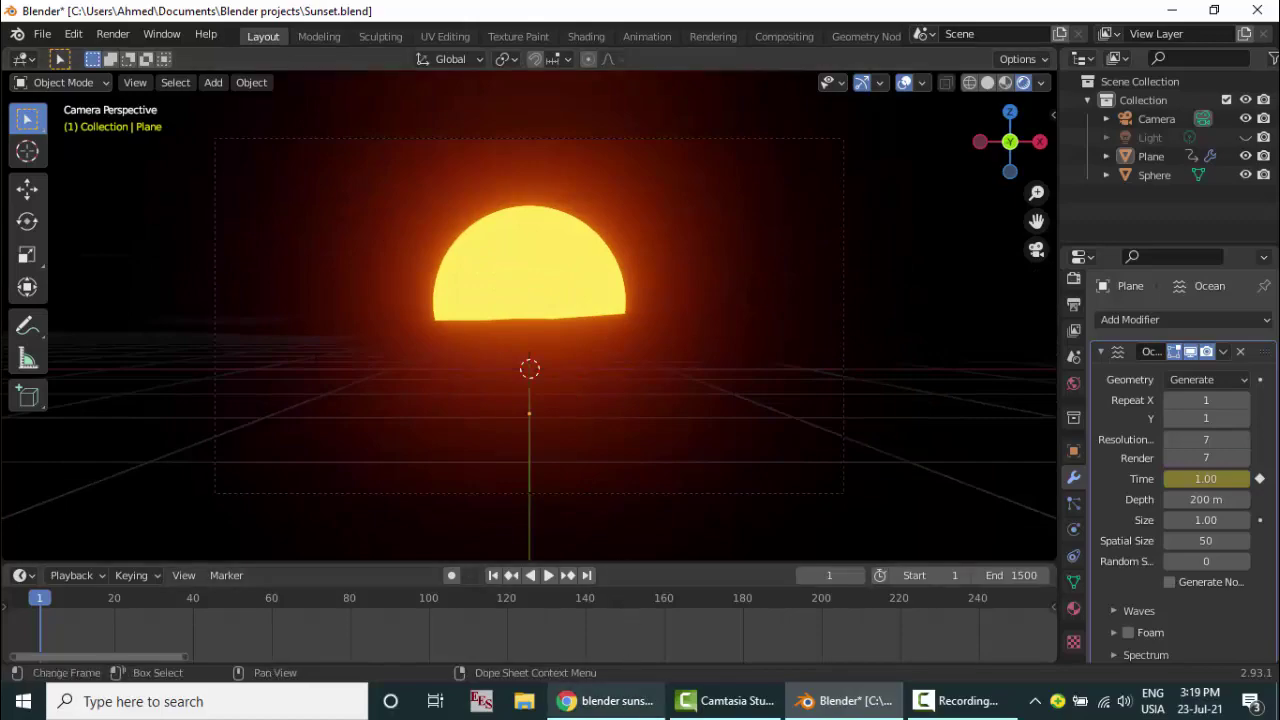
left_click(615, 701)
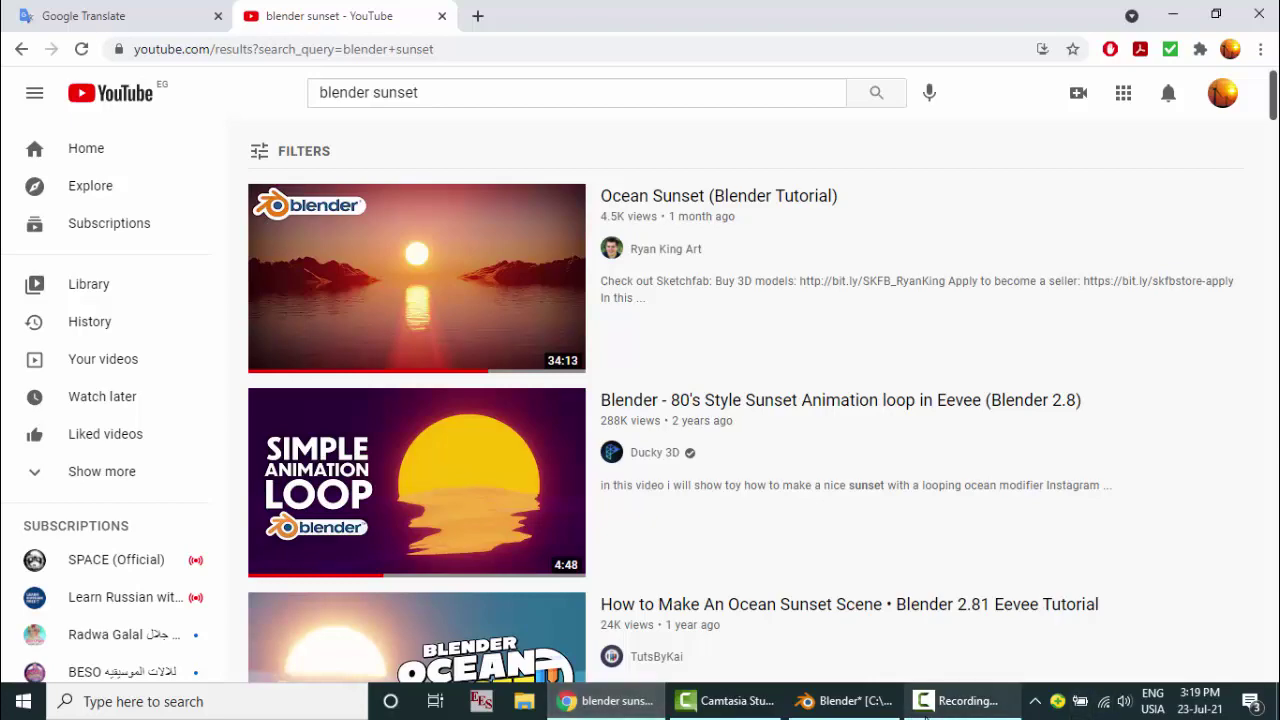
left_click(843, 701)
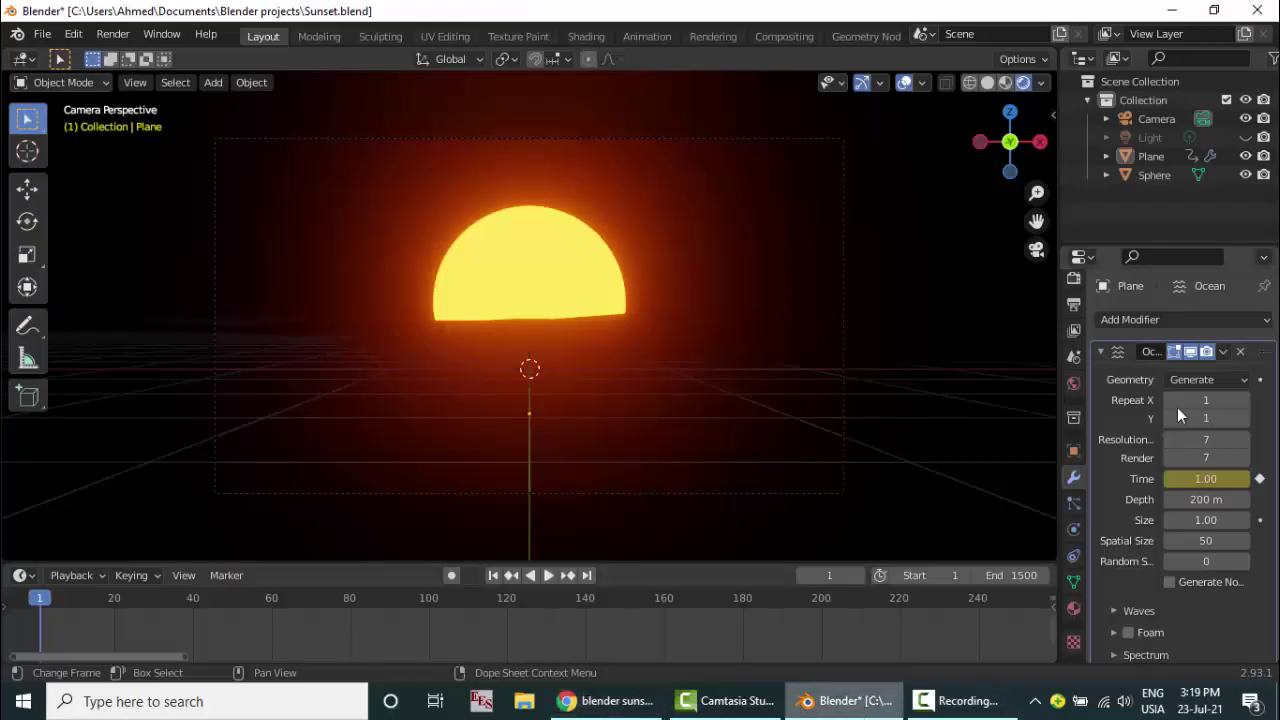
Try the Cycles render engine on the scene and switch back to Eevee
left_click(1073, 304)
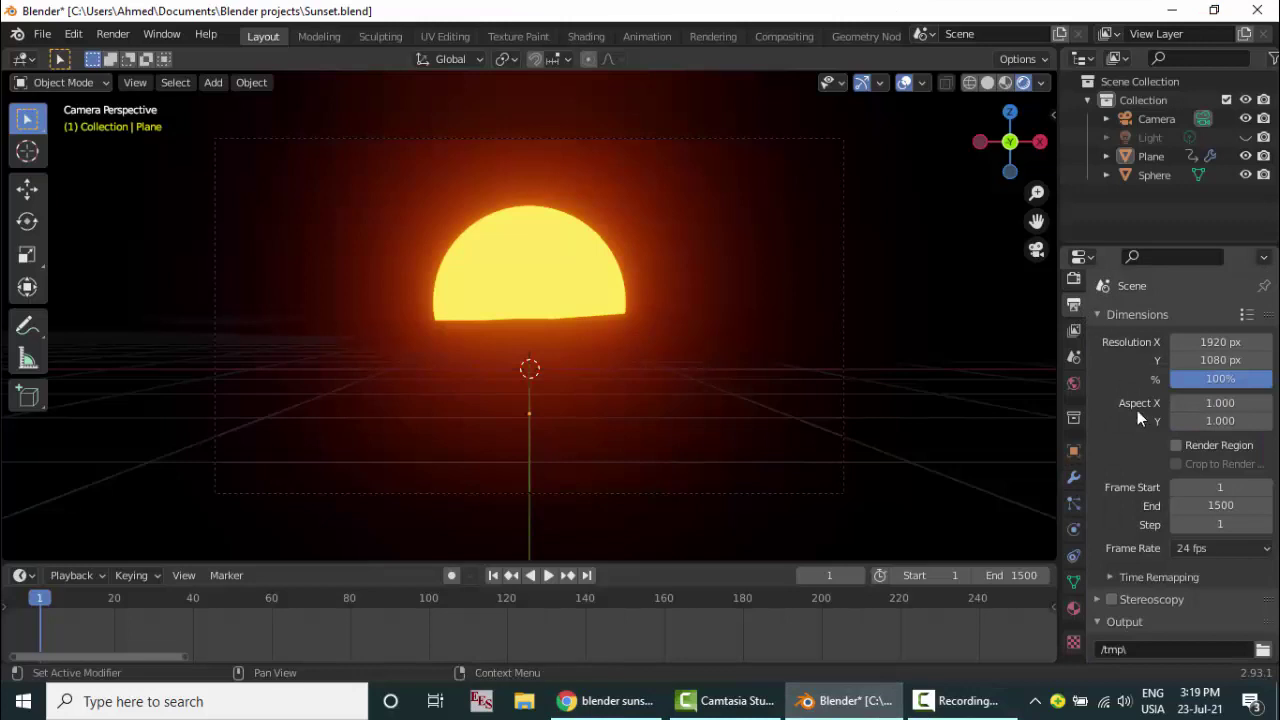
left_click(1073, 279)
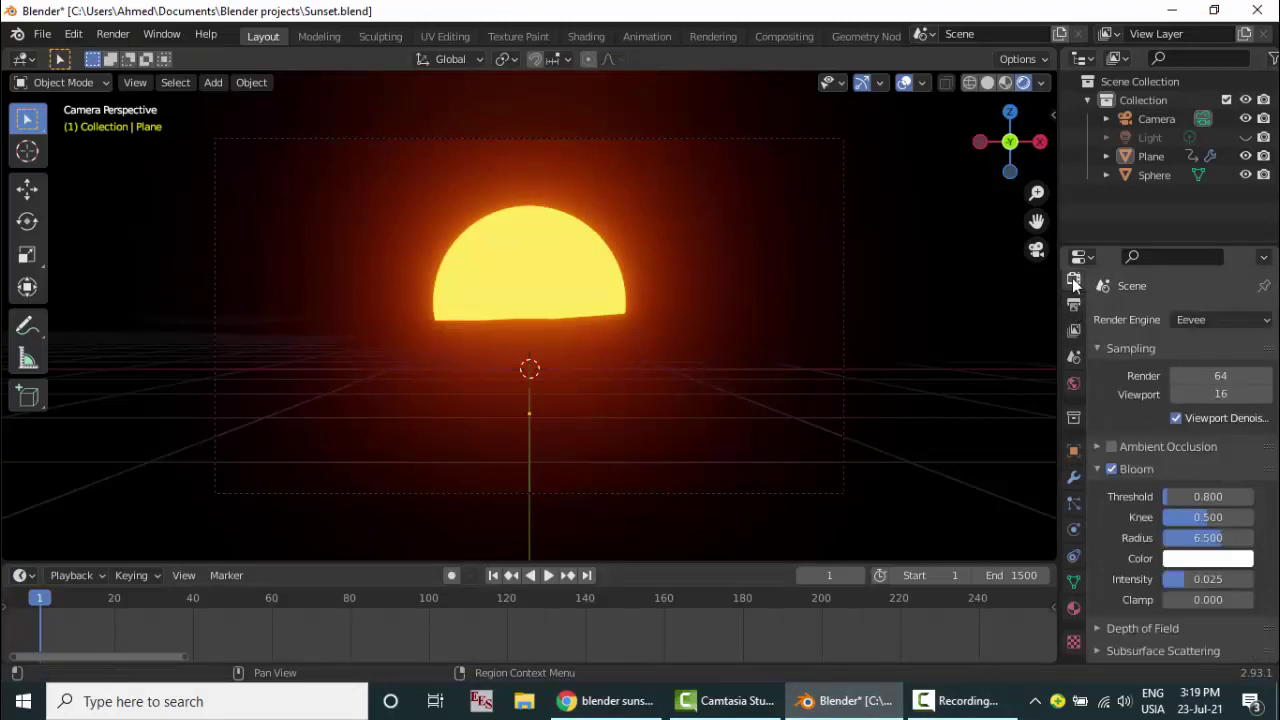
left_click(1217, 319)
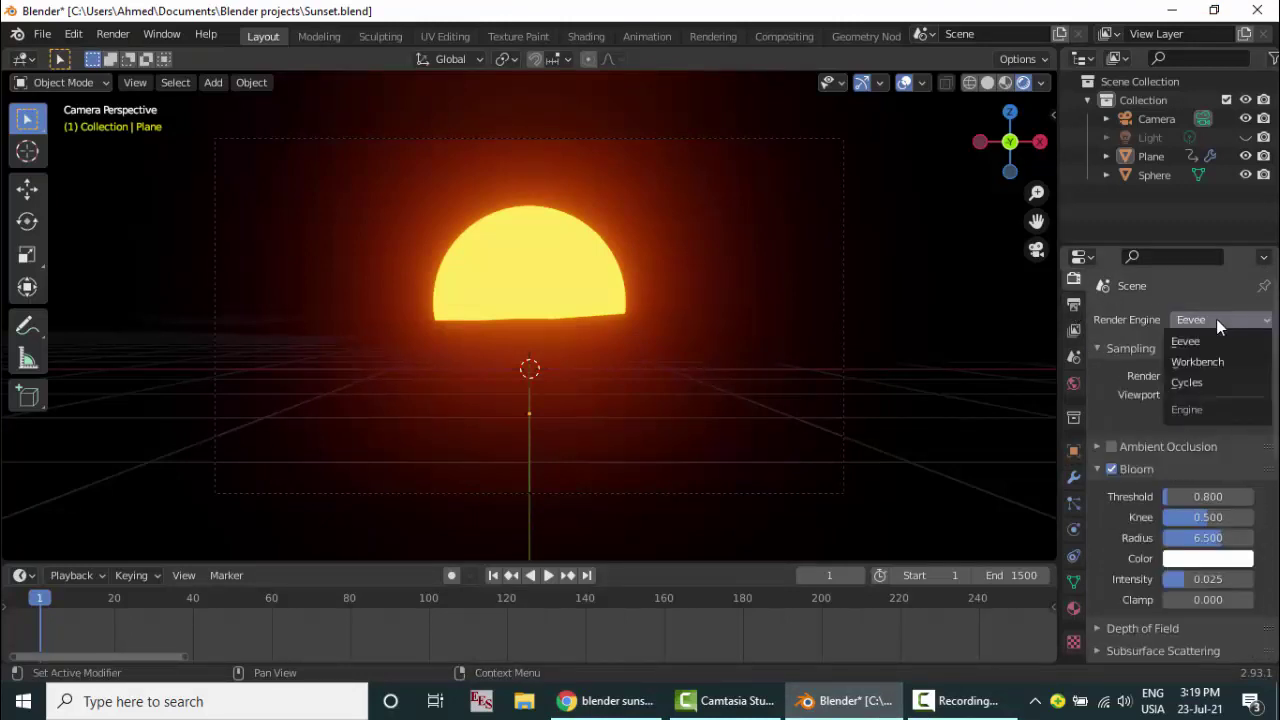
left_click(1192, 384)
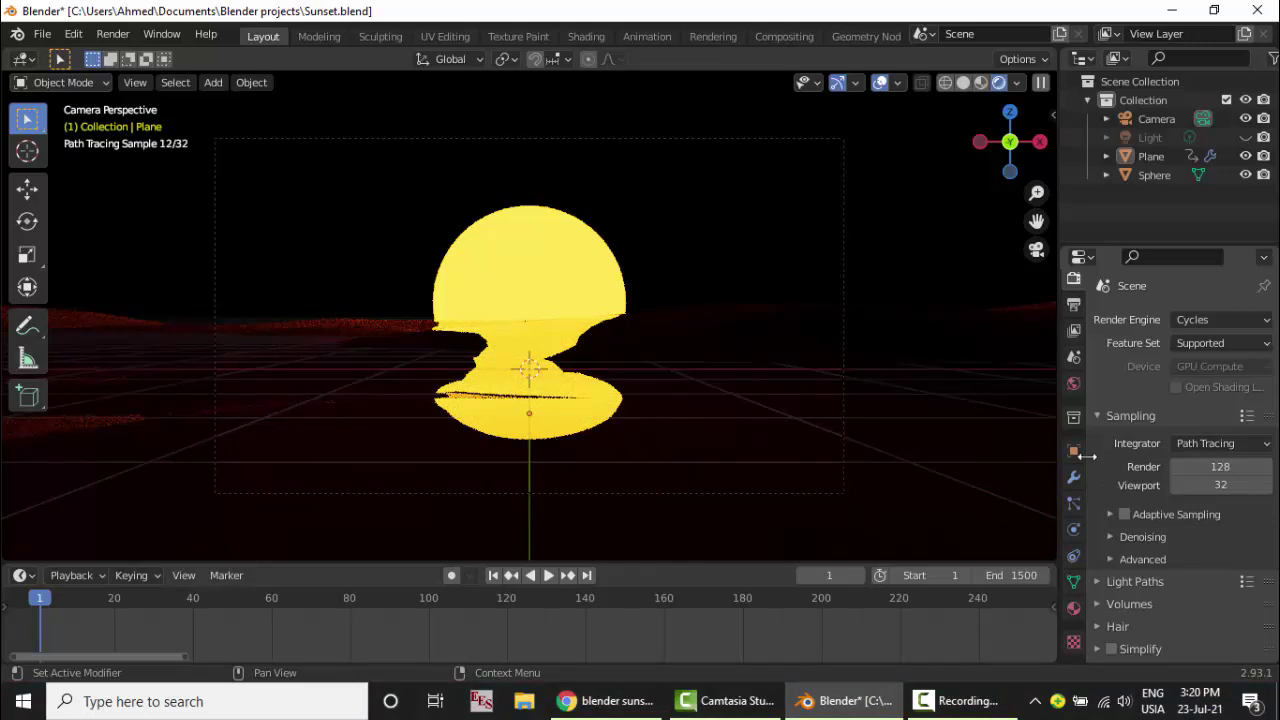
left_click(1239, 324)
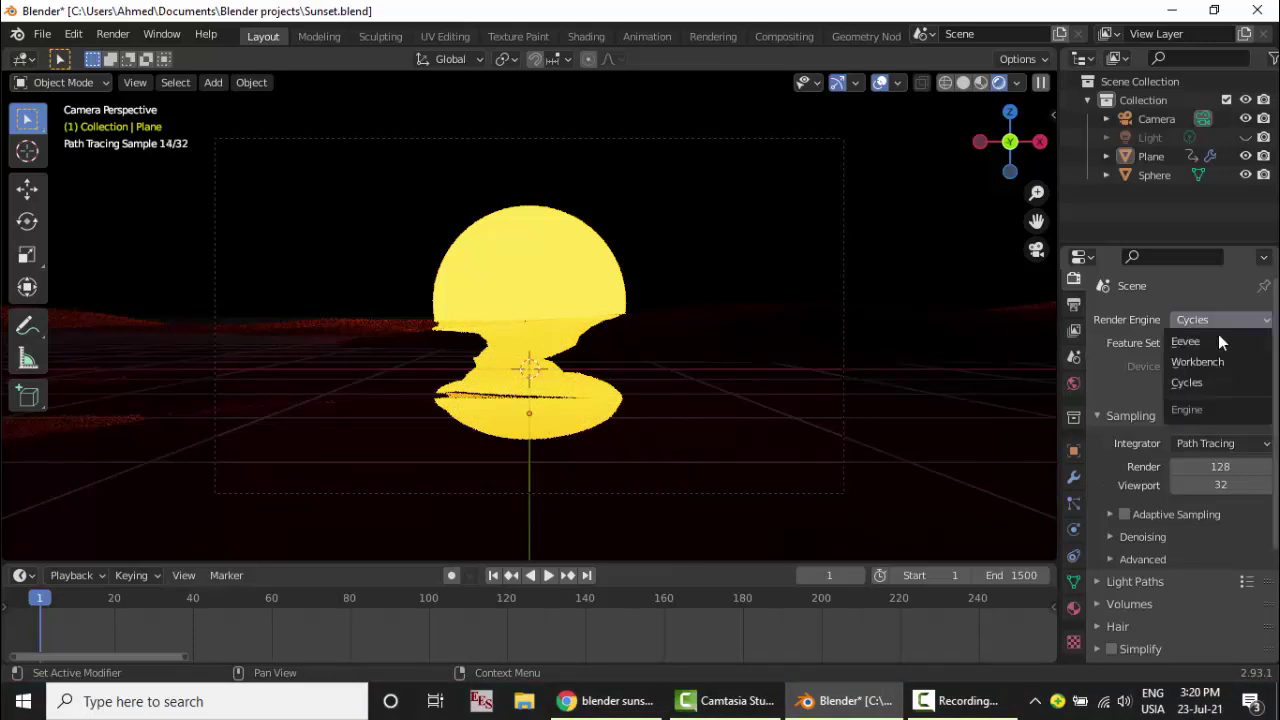
left_click(1218, 334)
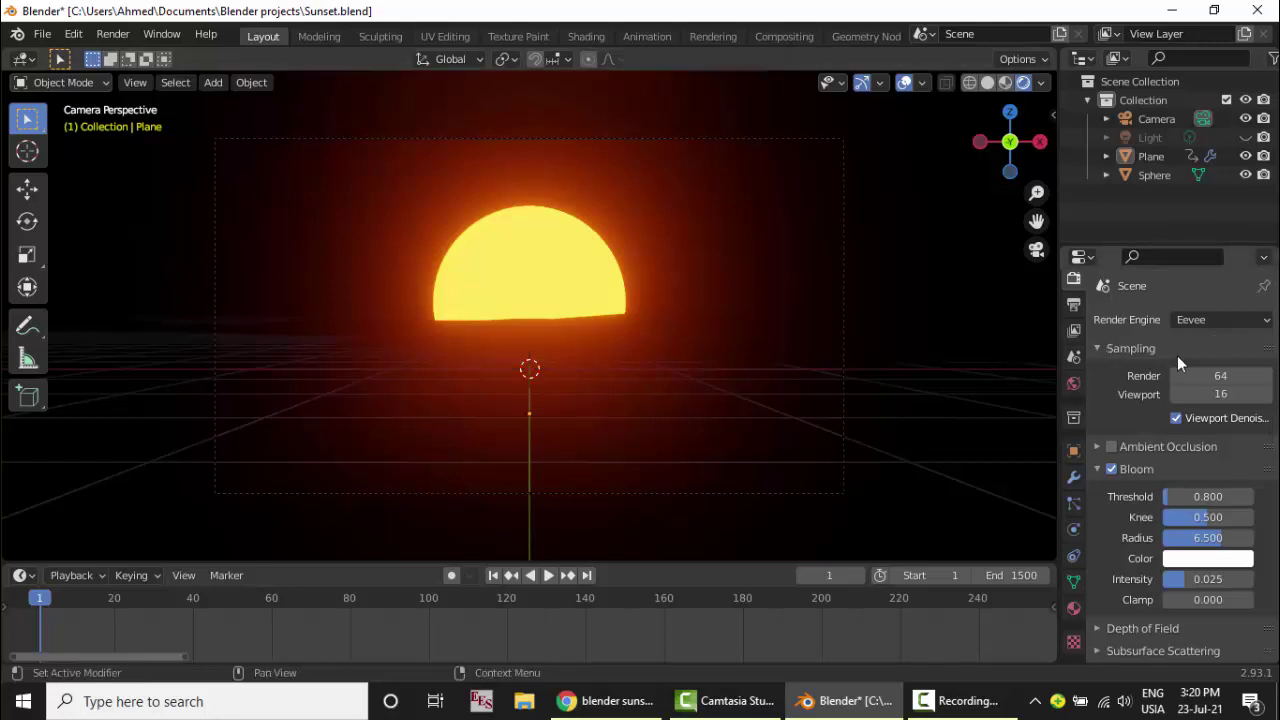
Examine the Eevee Bloom, Depth of Field and Subsurface Scattering render settings
scroll(1107, 370, "down", 5)
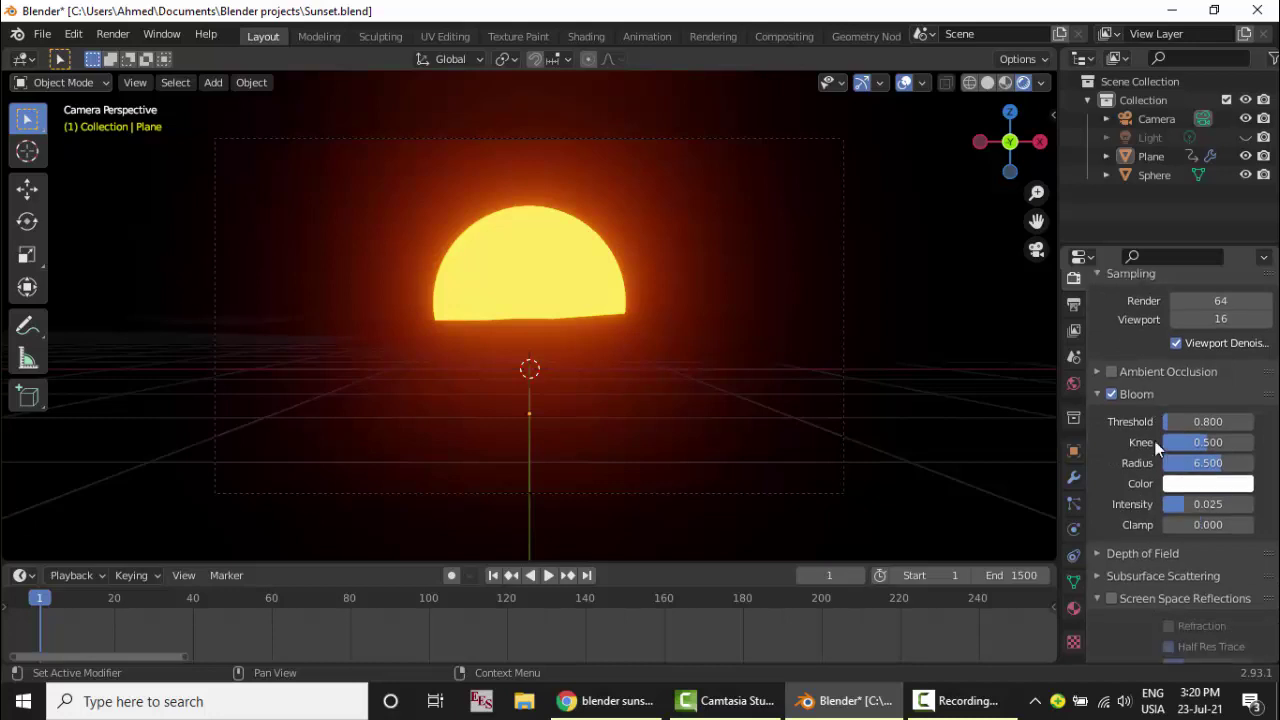
scroll(1154, 440, "up", 5)
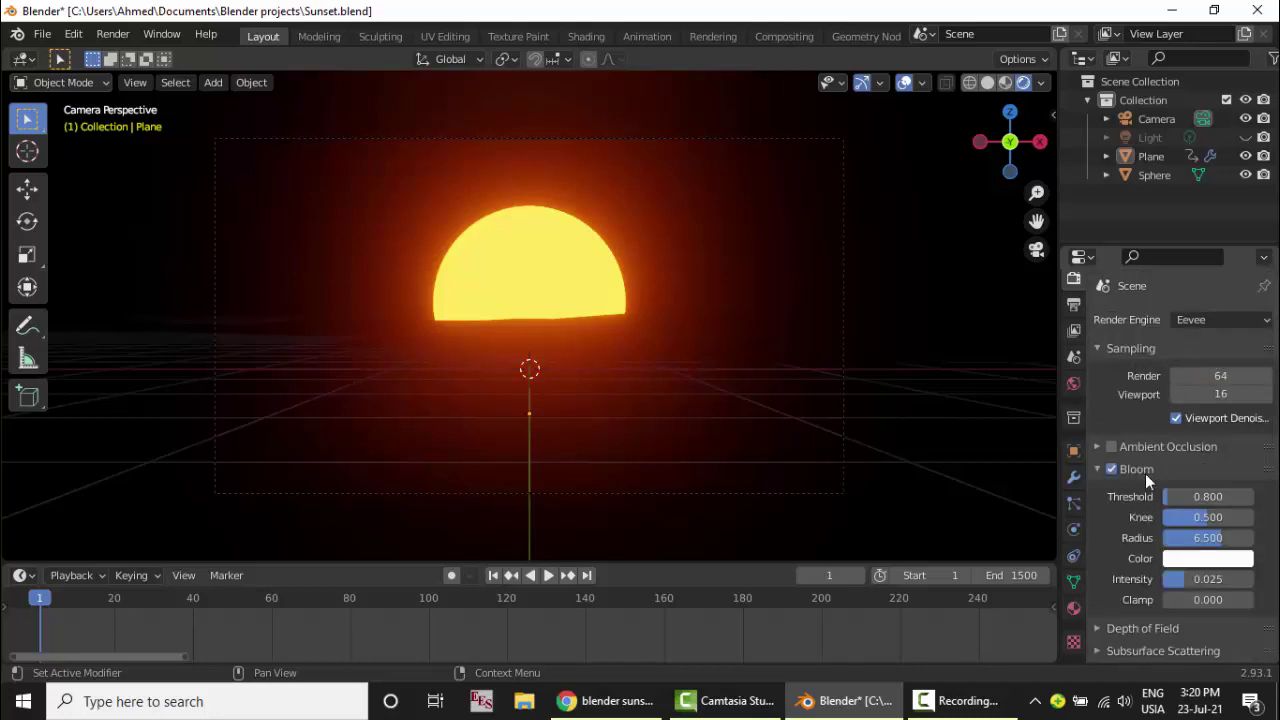
scroll(1145, 480, "down", 1)
scroll(1145, 480, "down", 2)
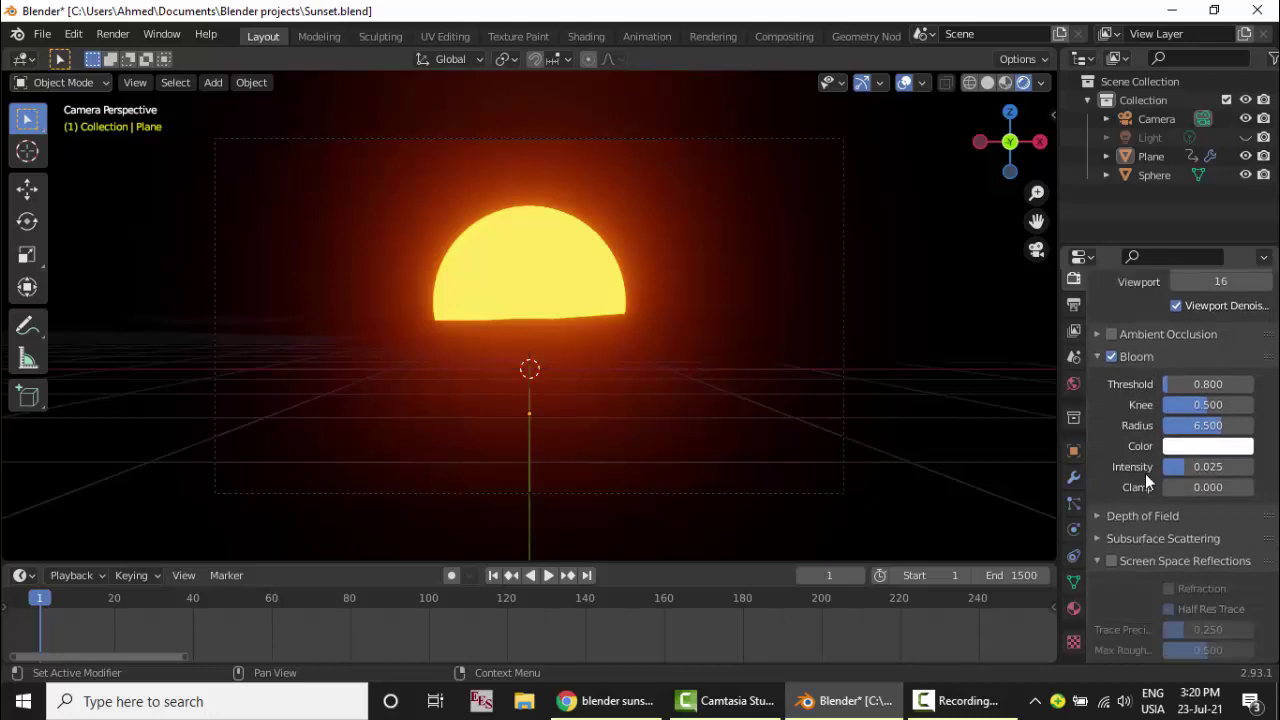
left_click(1102, 516)
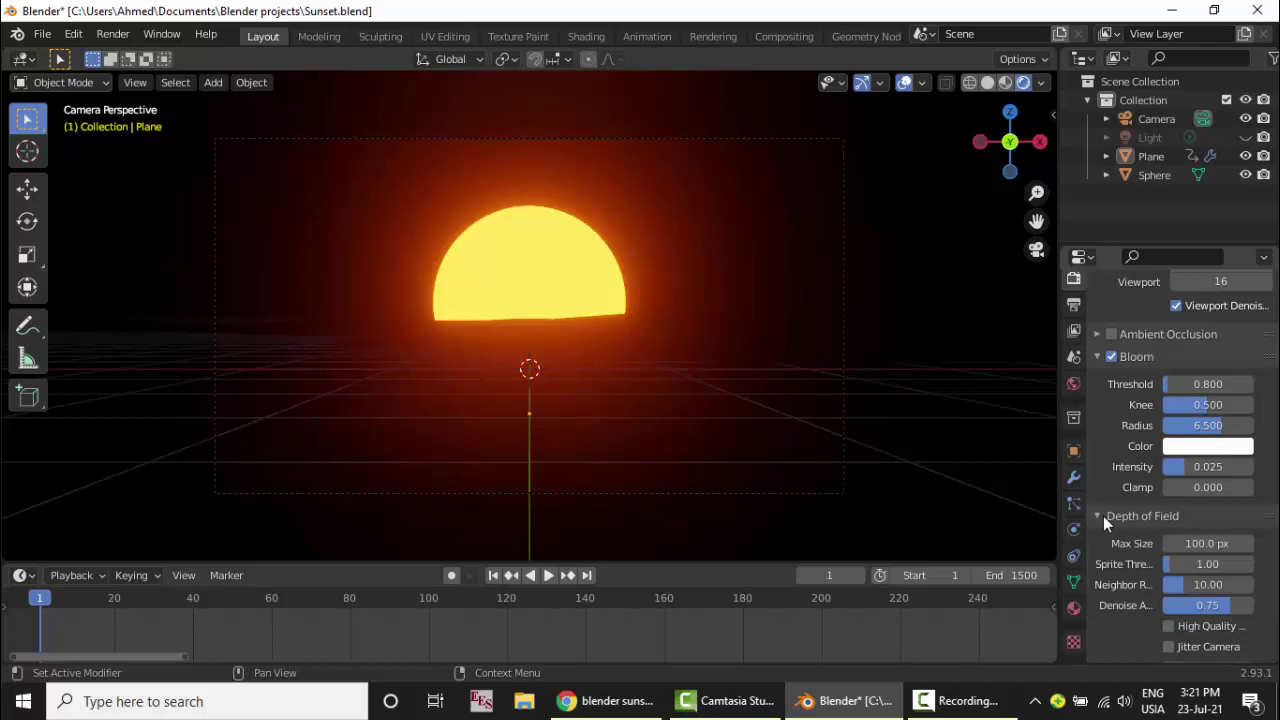
left_click(1103, 516)
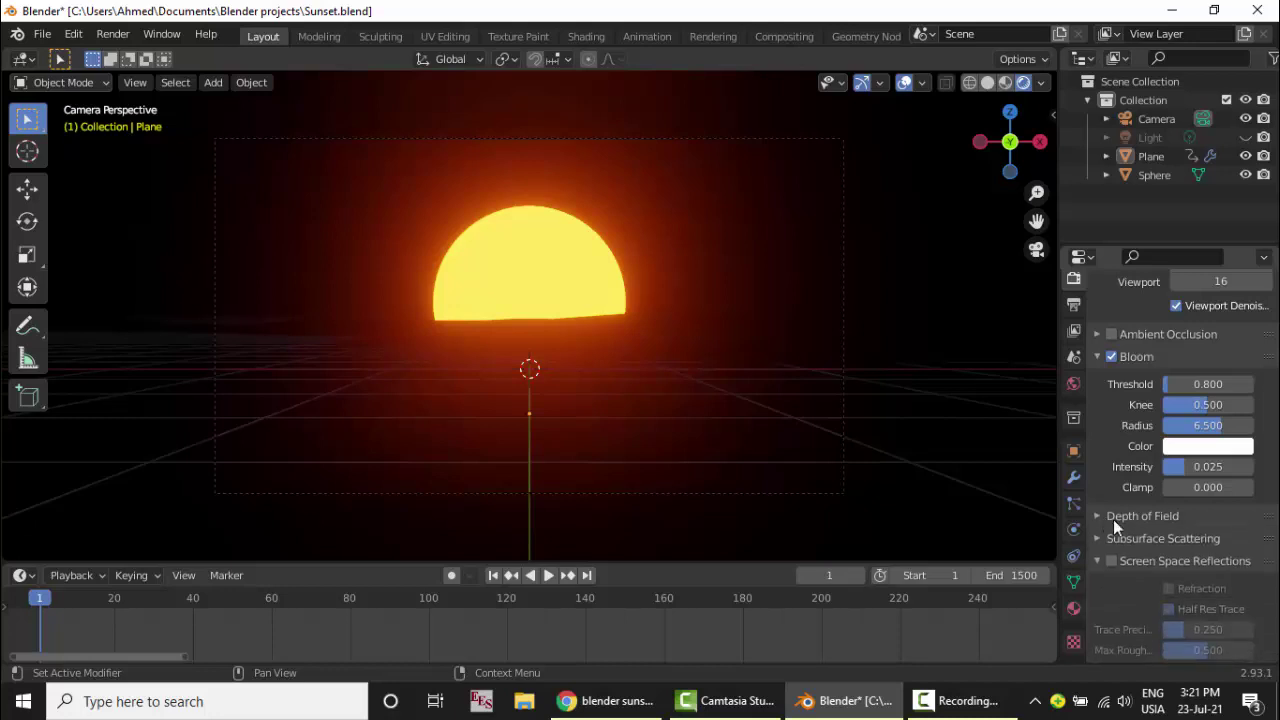
left_click(1153, 536)
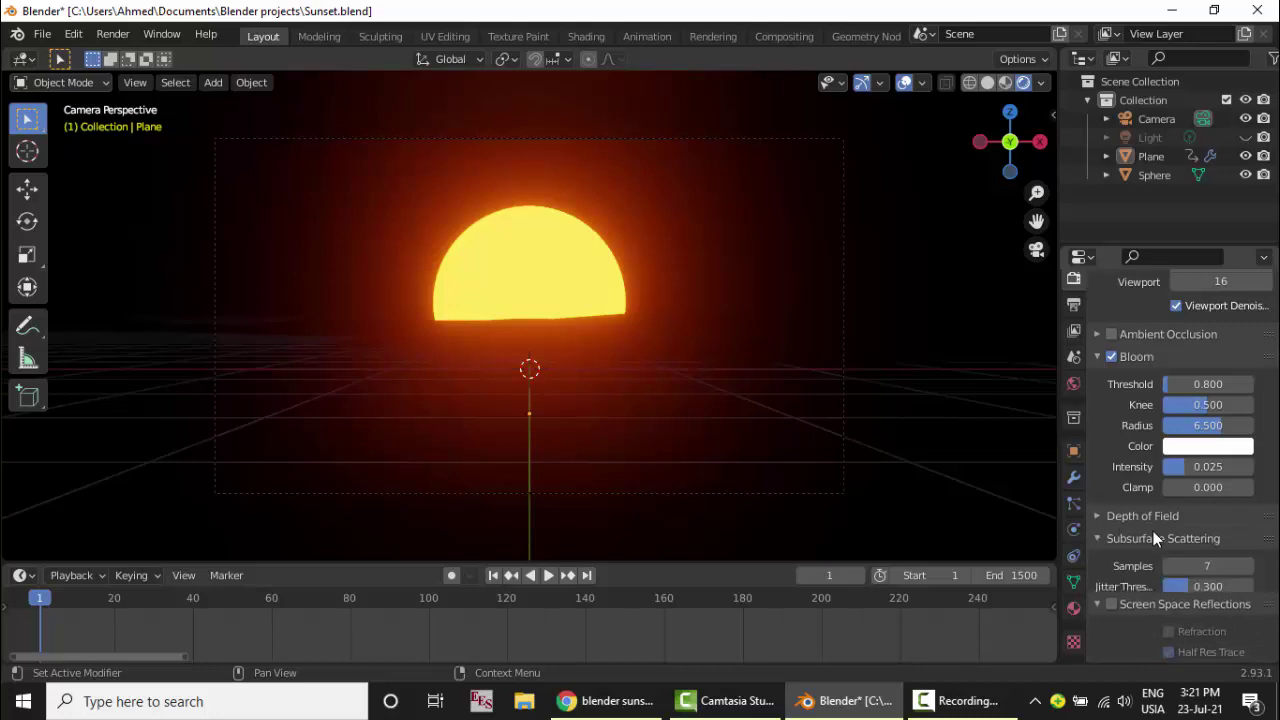
scroll(1124, 470, "down", 1)
left_click(1124, 478)
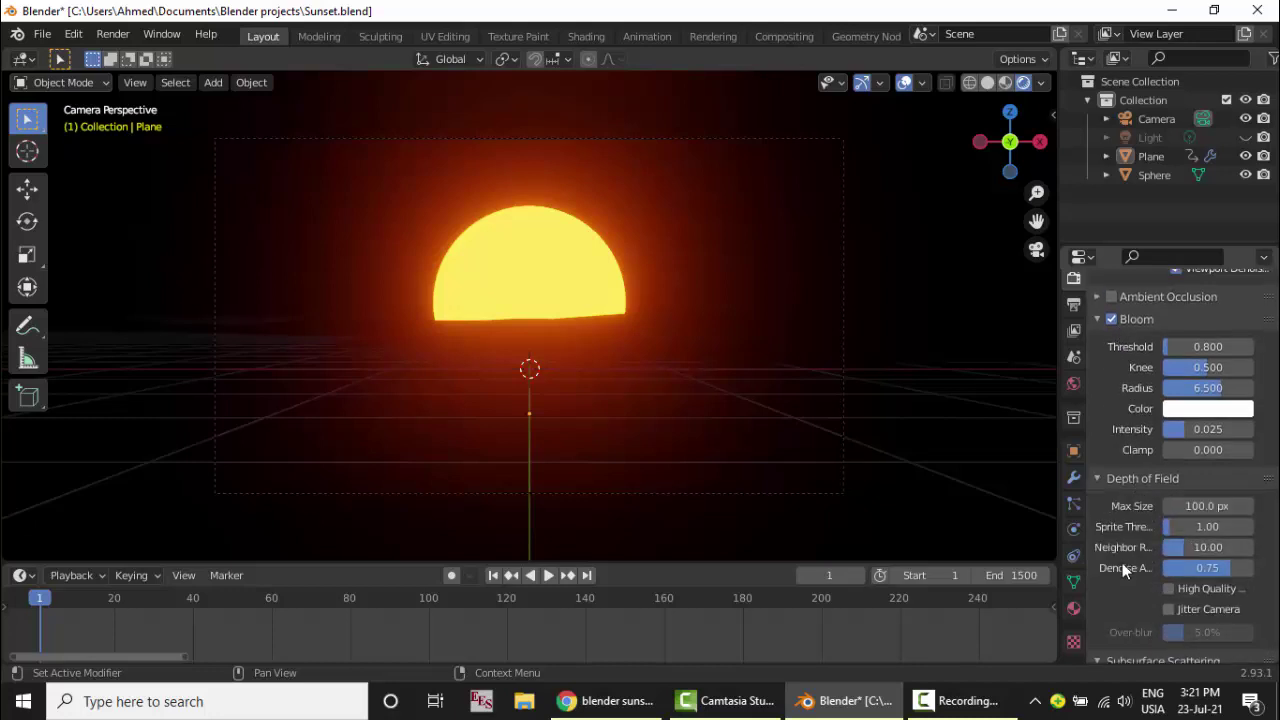
left_click(1104, 478)
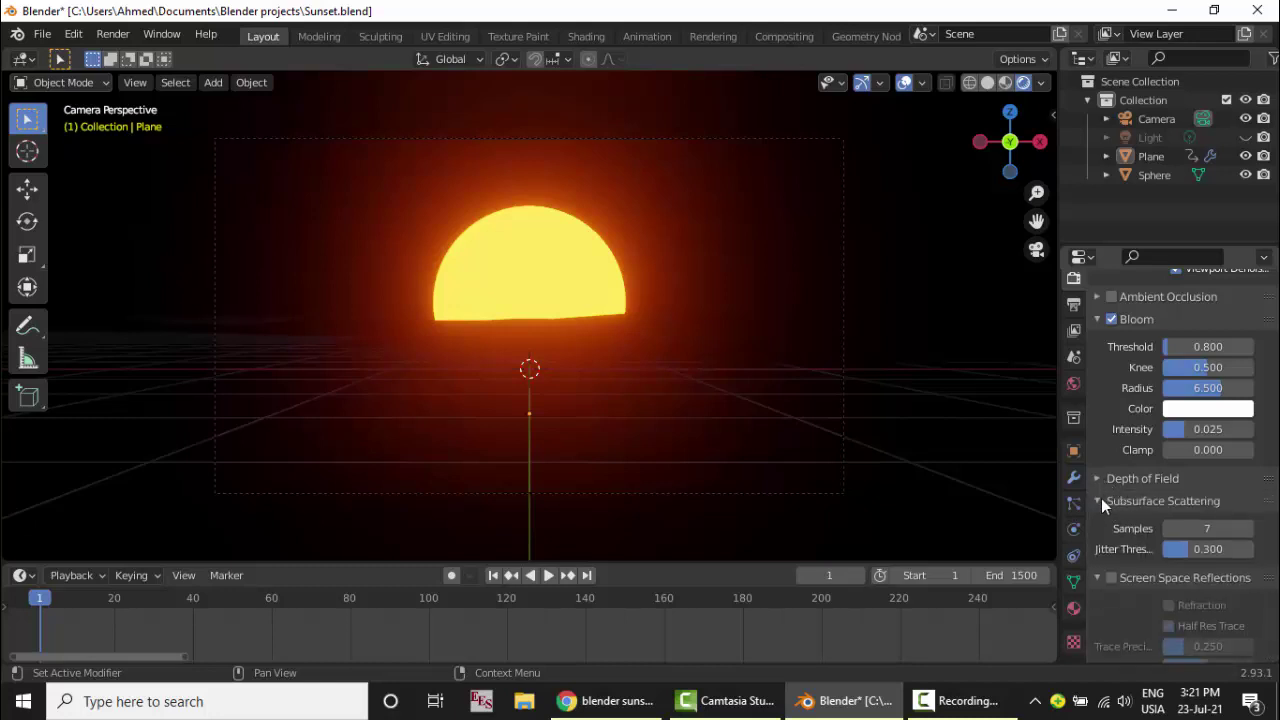
left_click(1101, 500)
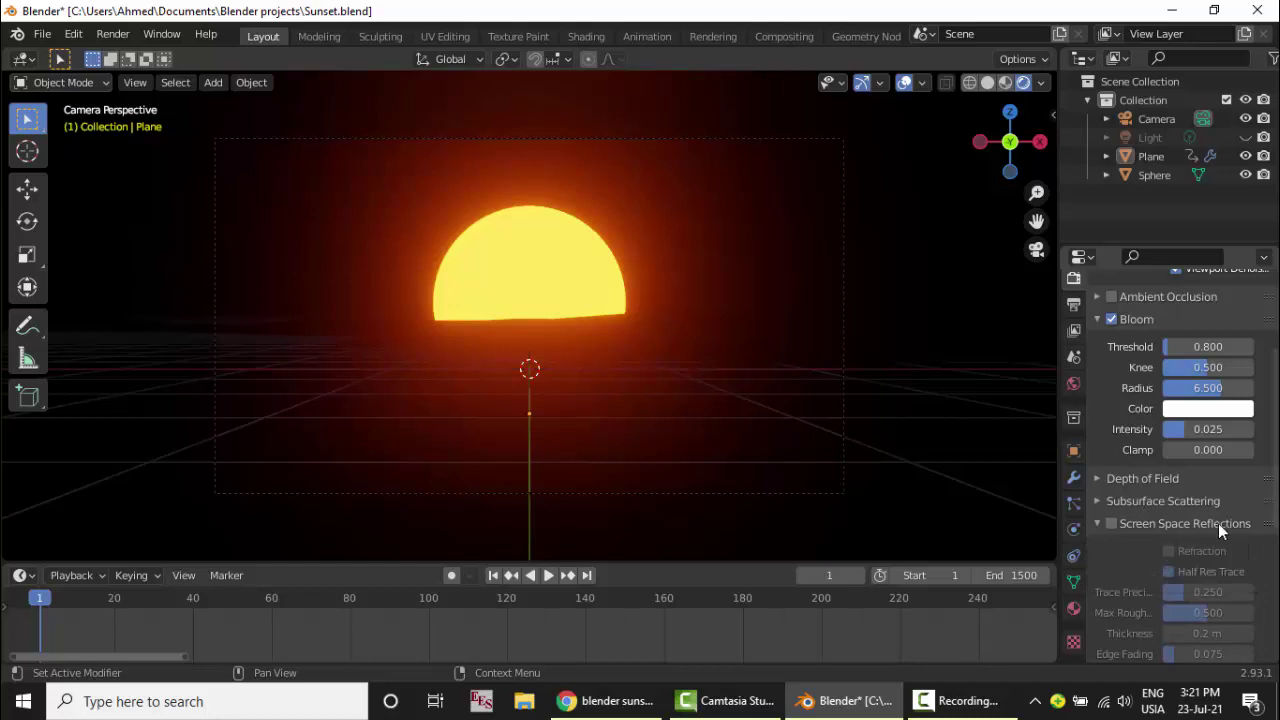
Enable Screen Space Reflections for Eevee and compare the rendered sunset with the YouTube thumbnails in Chrome
left_click(1111, 524)
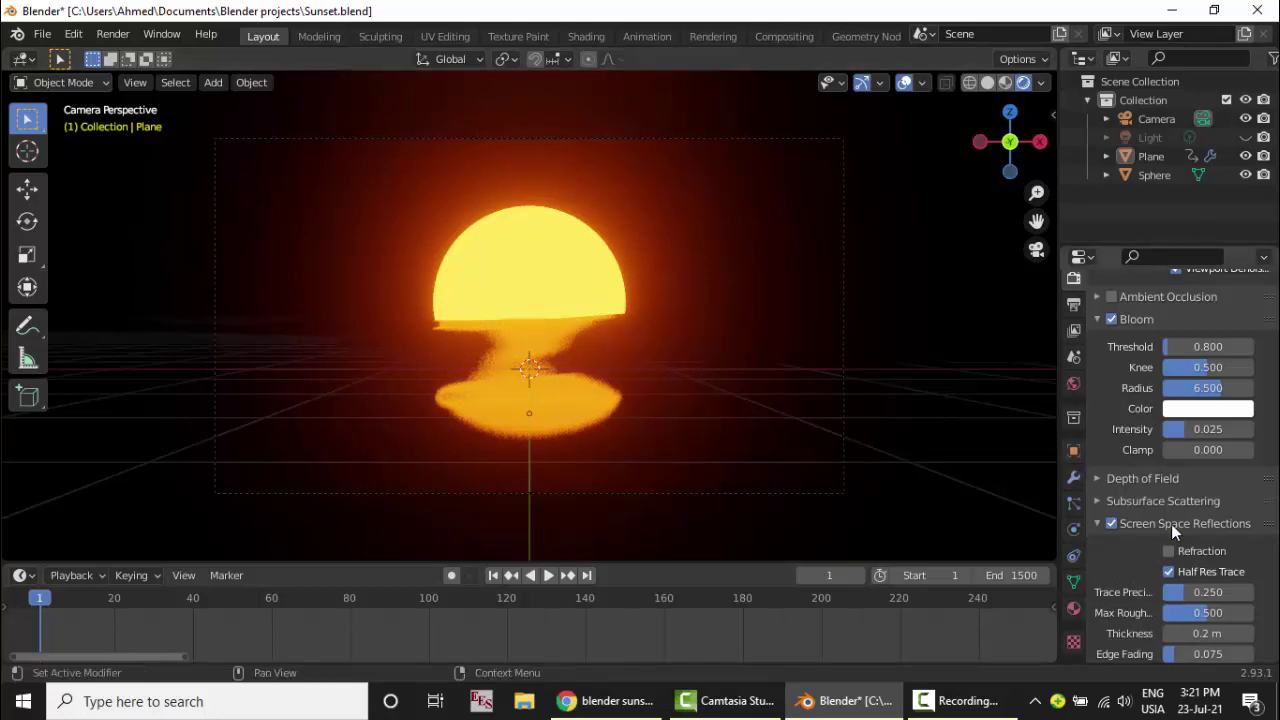
left_click(605, 701)
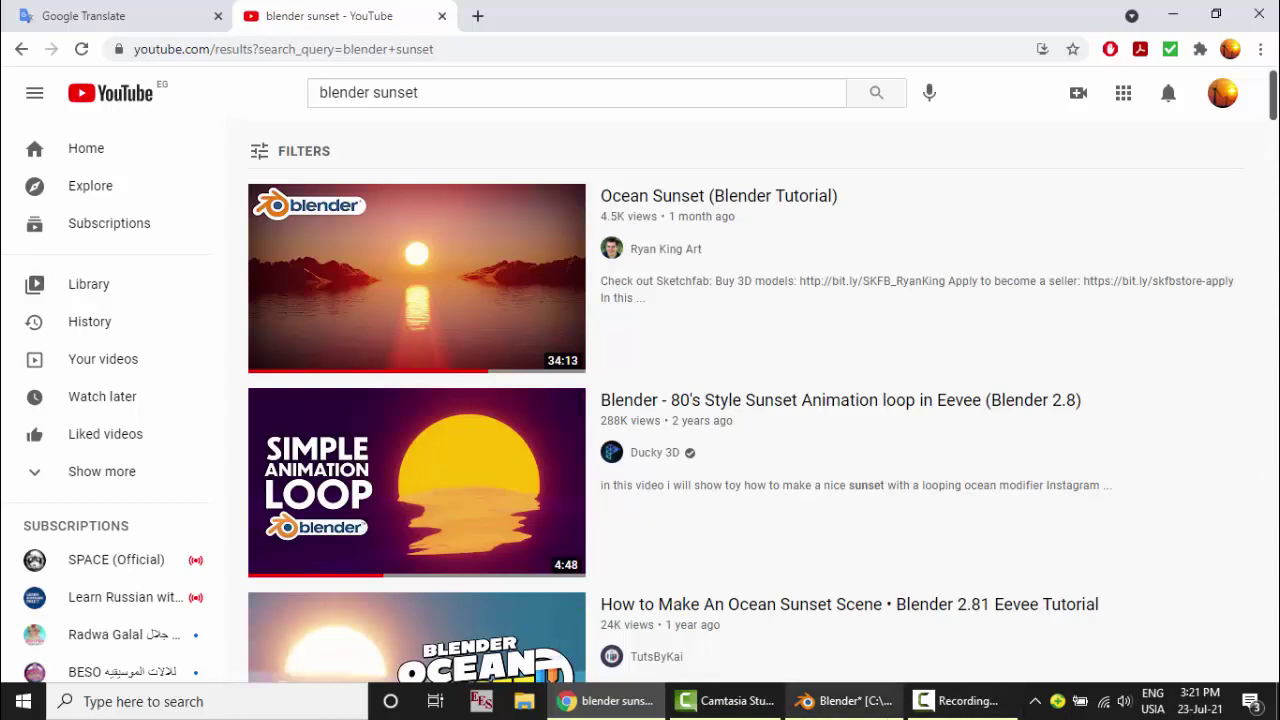
left_click(840, 701)
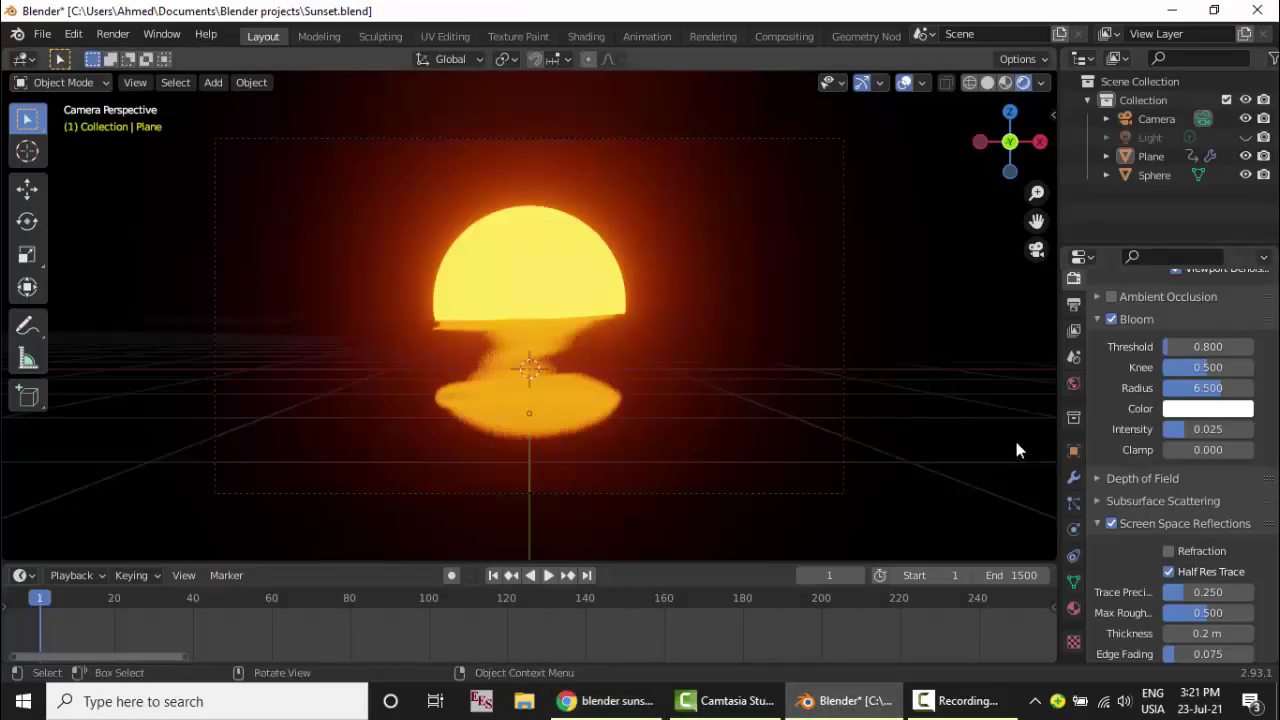
Switch Screen Space Reflections off and on again and try the Half Res Trace option to compare the ocean's reflection
left_click(1112, 524)
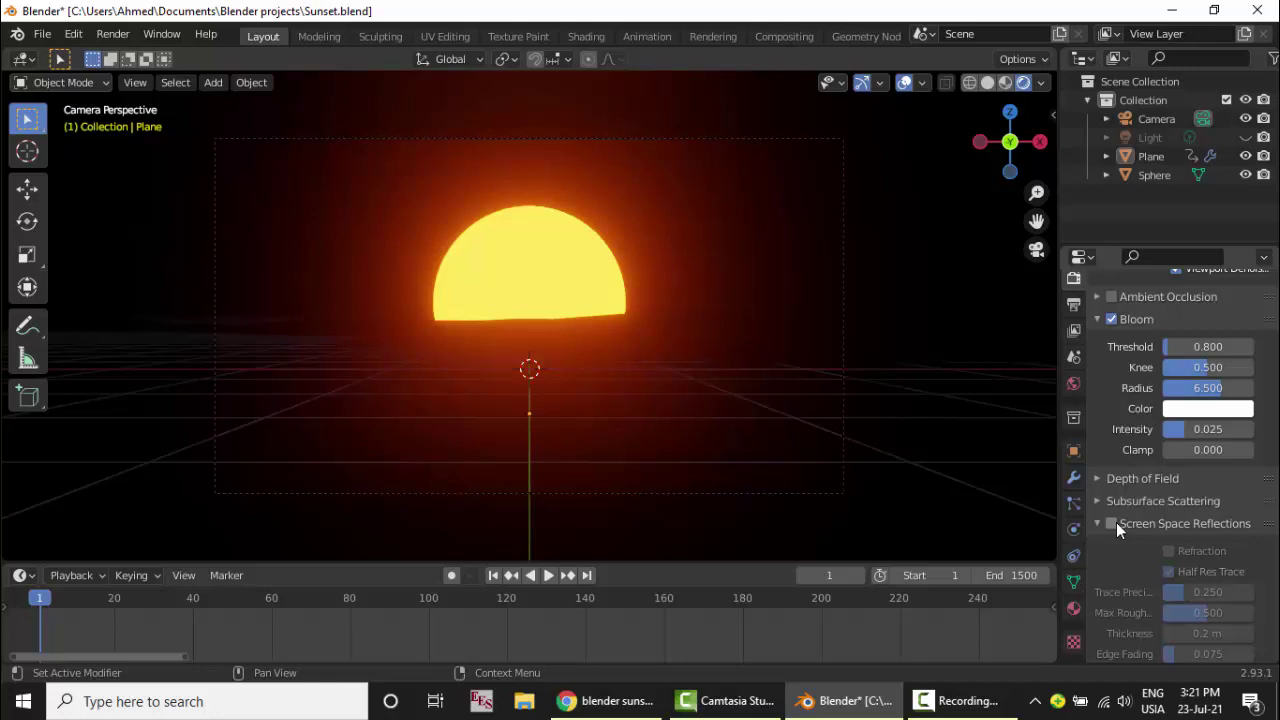
left_click(1112, 524)
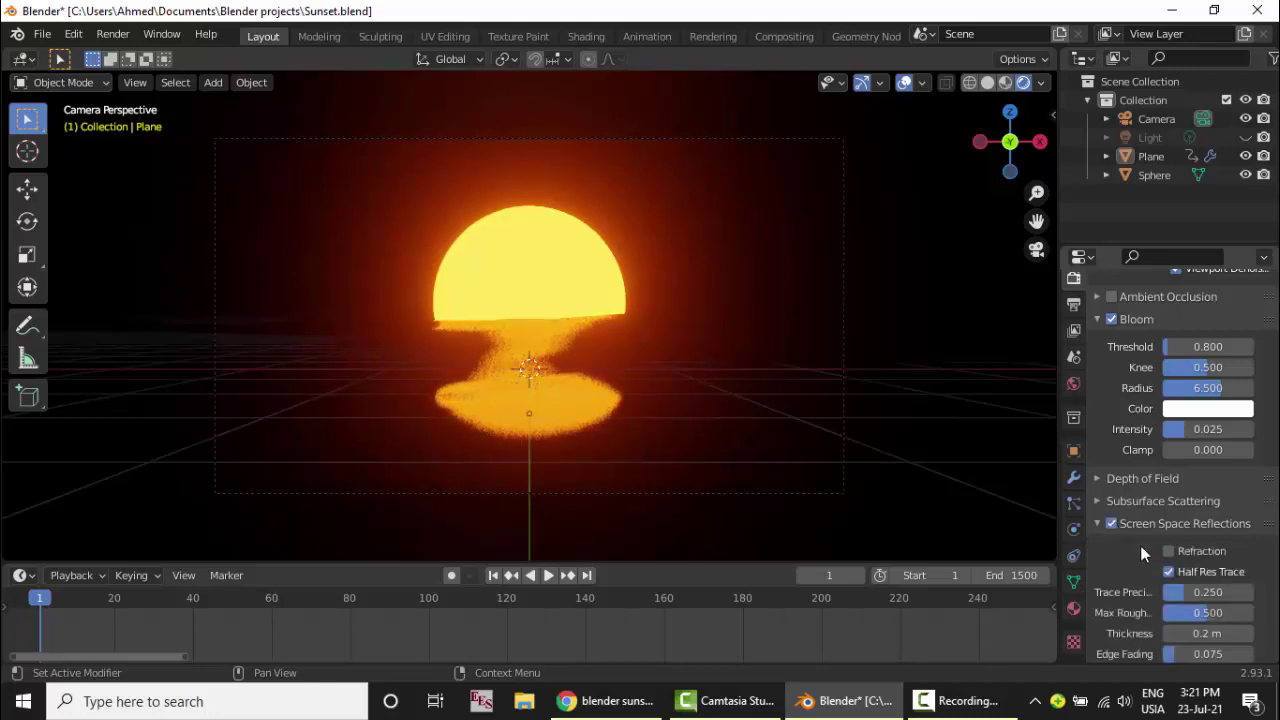
scroll(1200, 566, "down", 1)
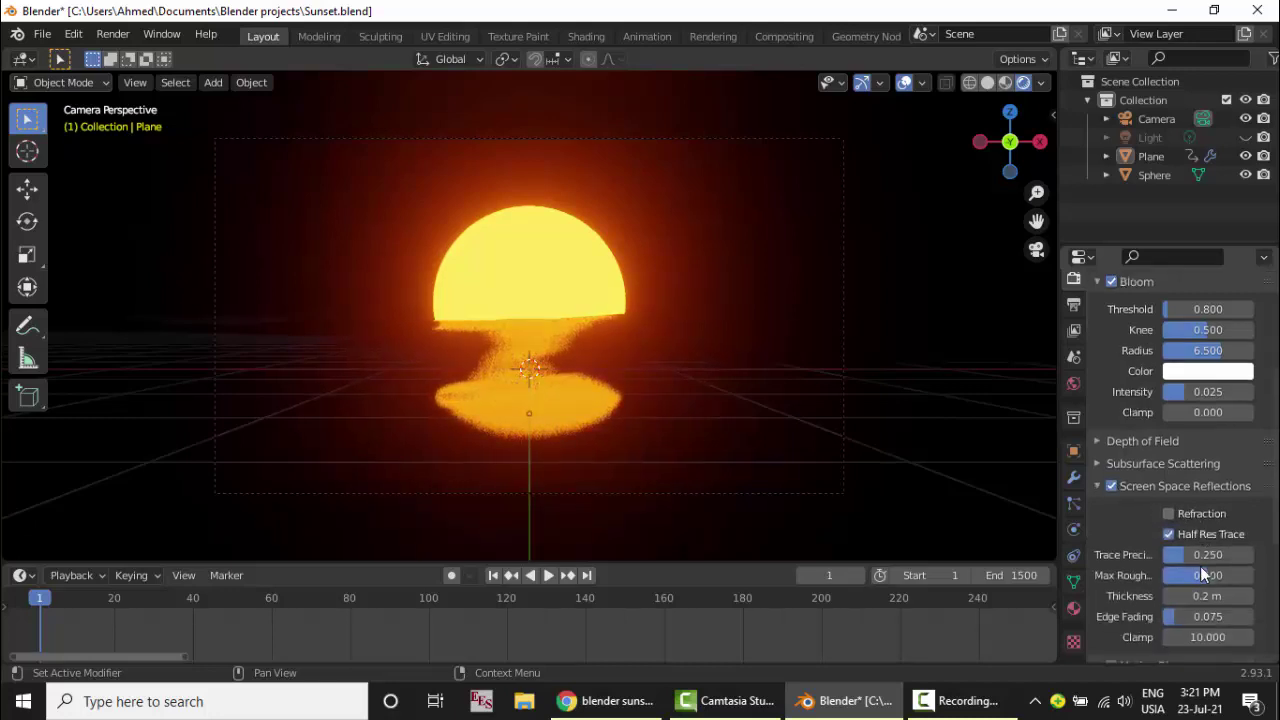
left_click(1169, 534)
scroll(1172, 535, "down", 3)
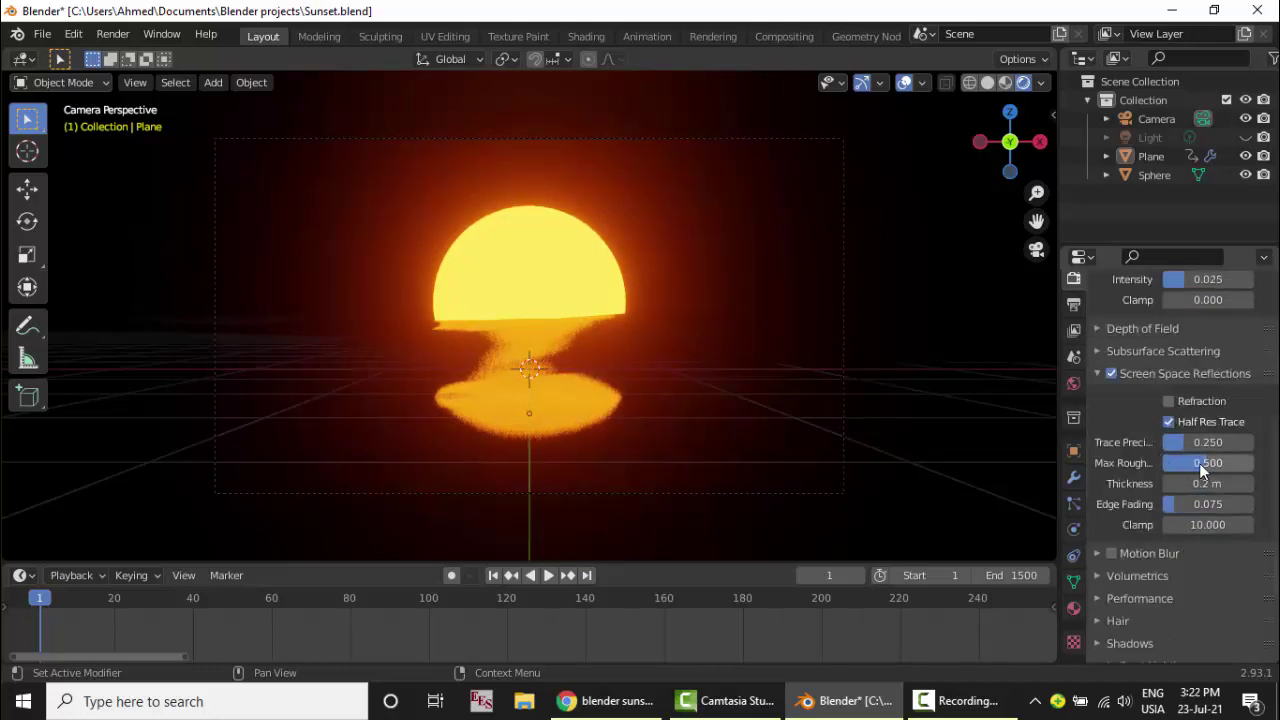
Enable Refraction for Screen Space Reflections and toggle the reflections off and on to compare the water
left_click(1169, 401)
left_click(1169, 401)
left_click(1111, 373)
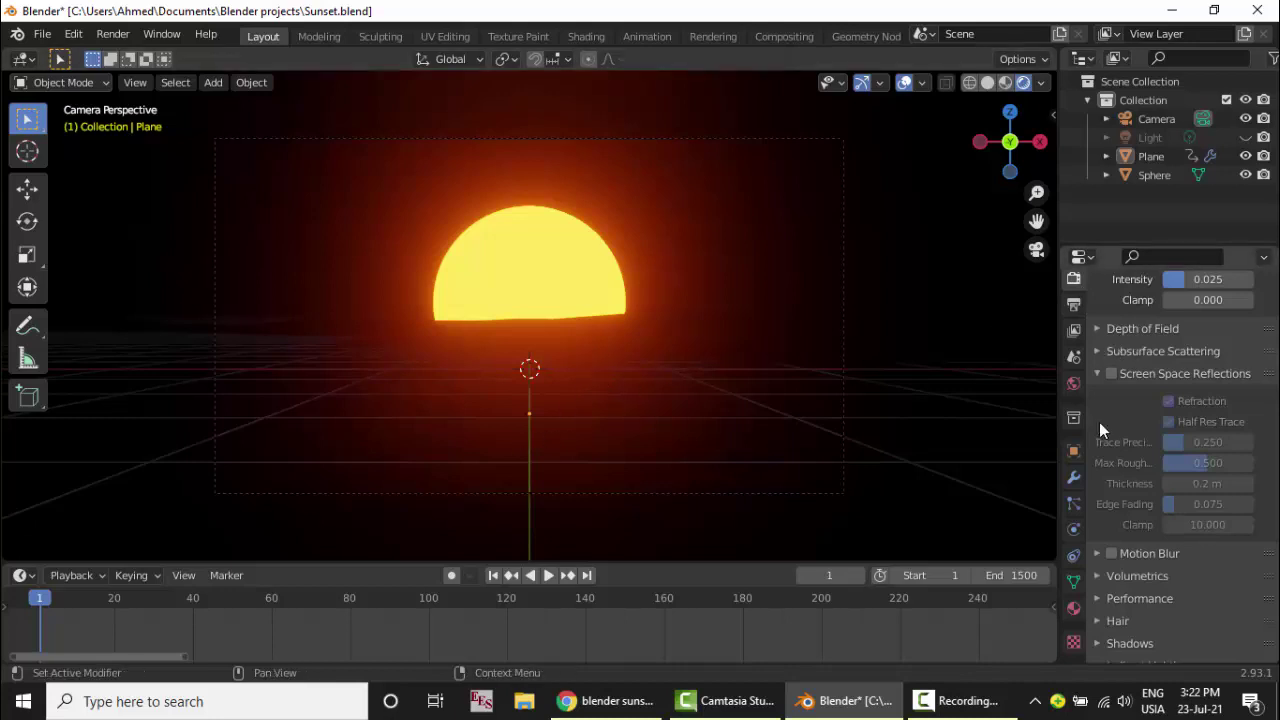
left_click(1111, 373)
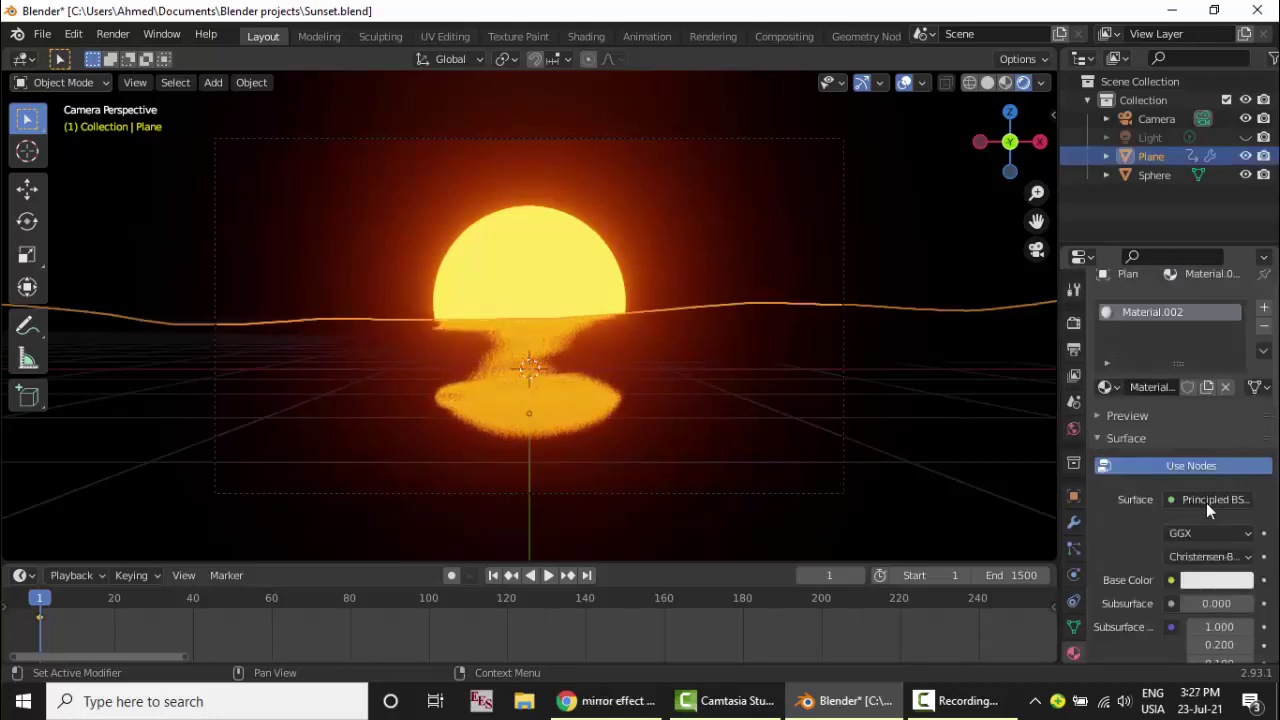
Try the Glossy BSDF surface shader on the ocean plane and play the animation to check the sun's reflection
left_click(1206, 502)
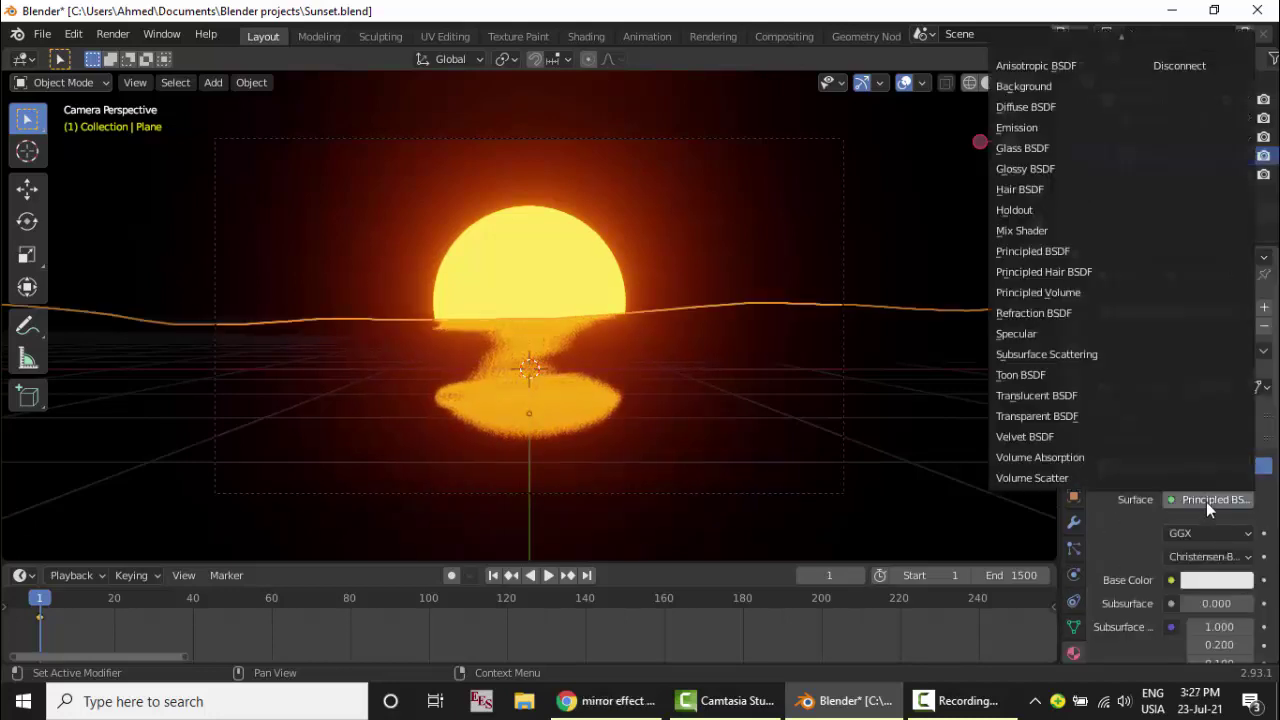
left_click(1055, 169)
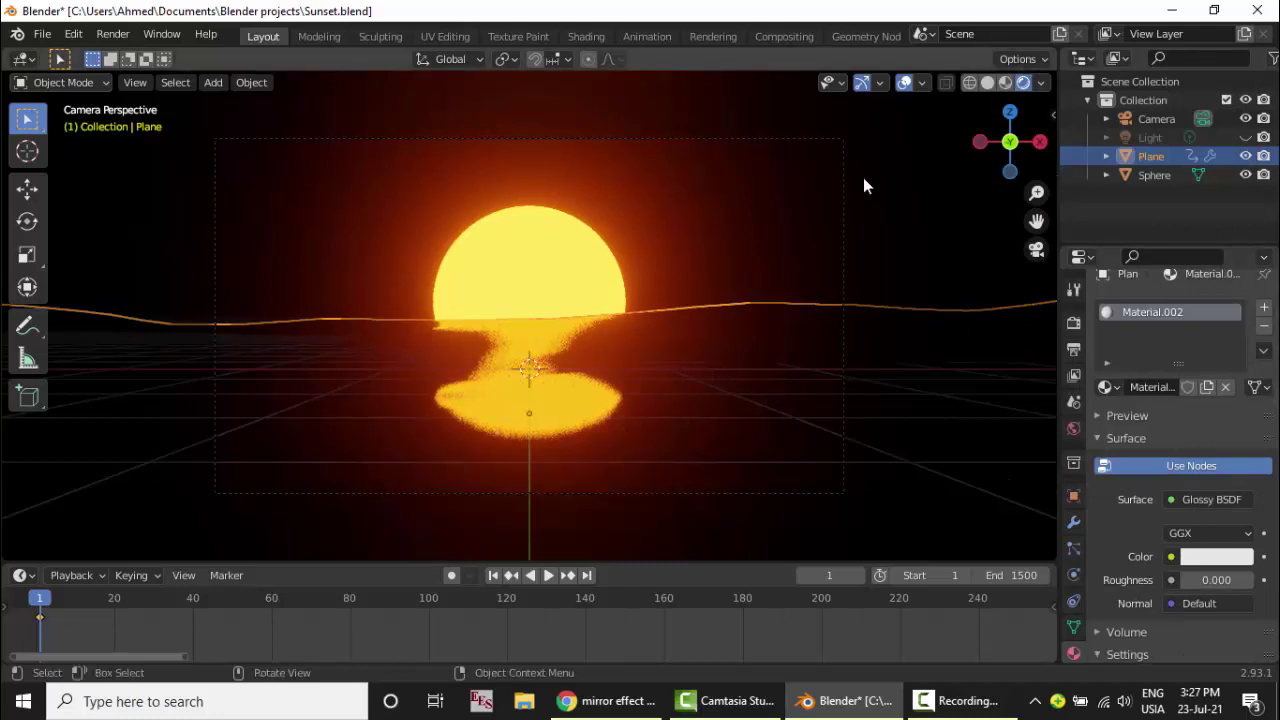
left_click(549, 577)
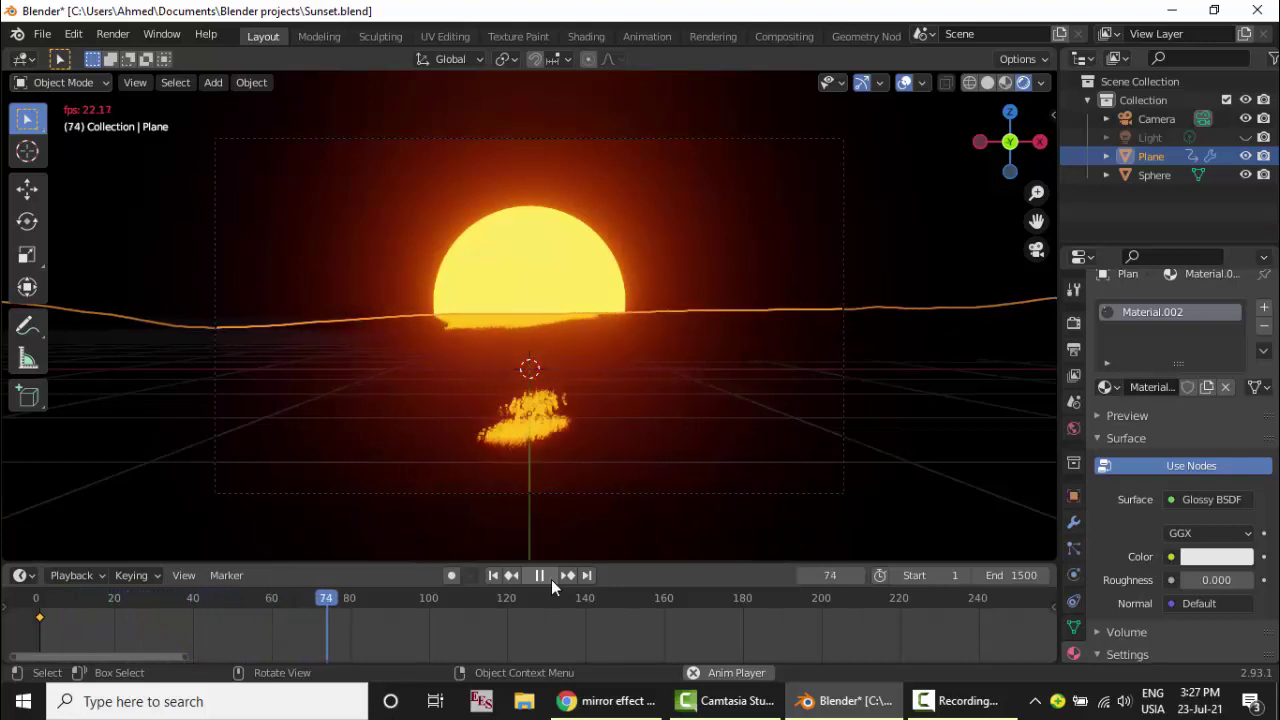
left_click(540, 576)
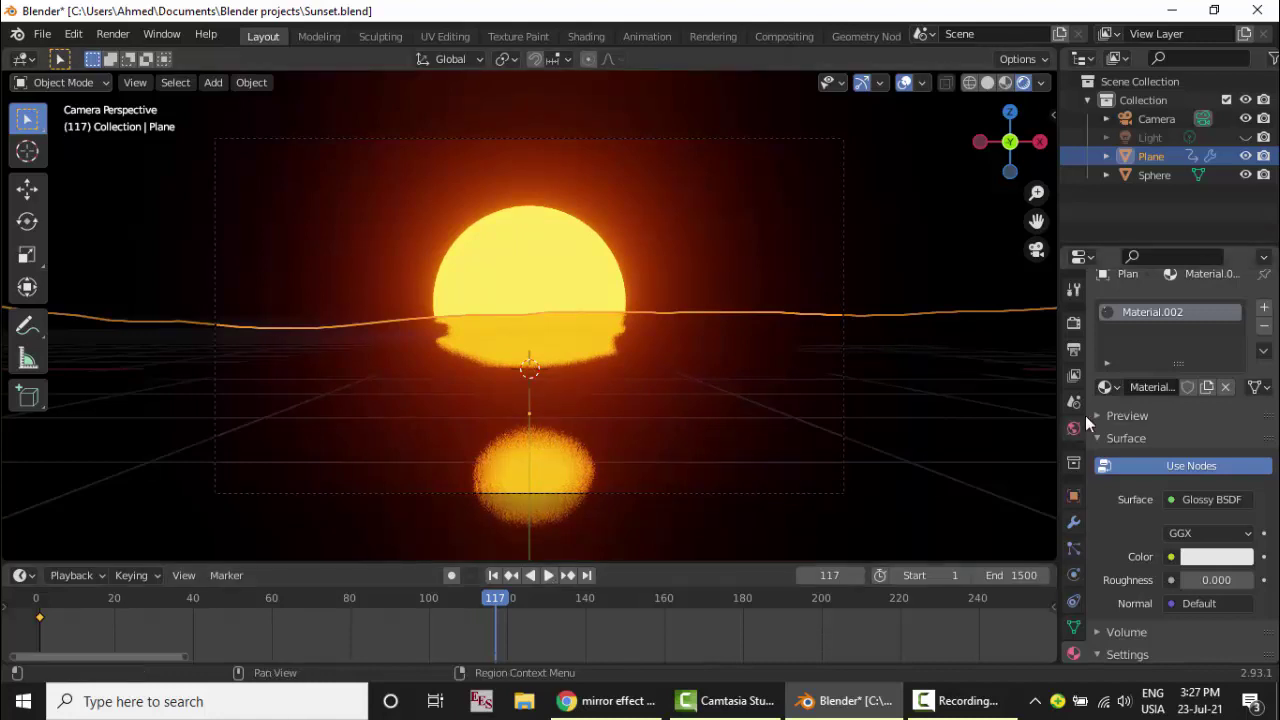
Try Glass BSDF on the ocean plane while playing the animation from the first frame, and switch back to Principled BSDF
left_click(1214, 499)
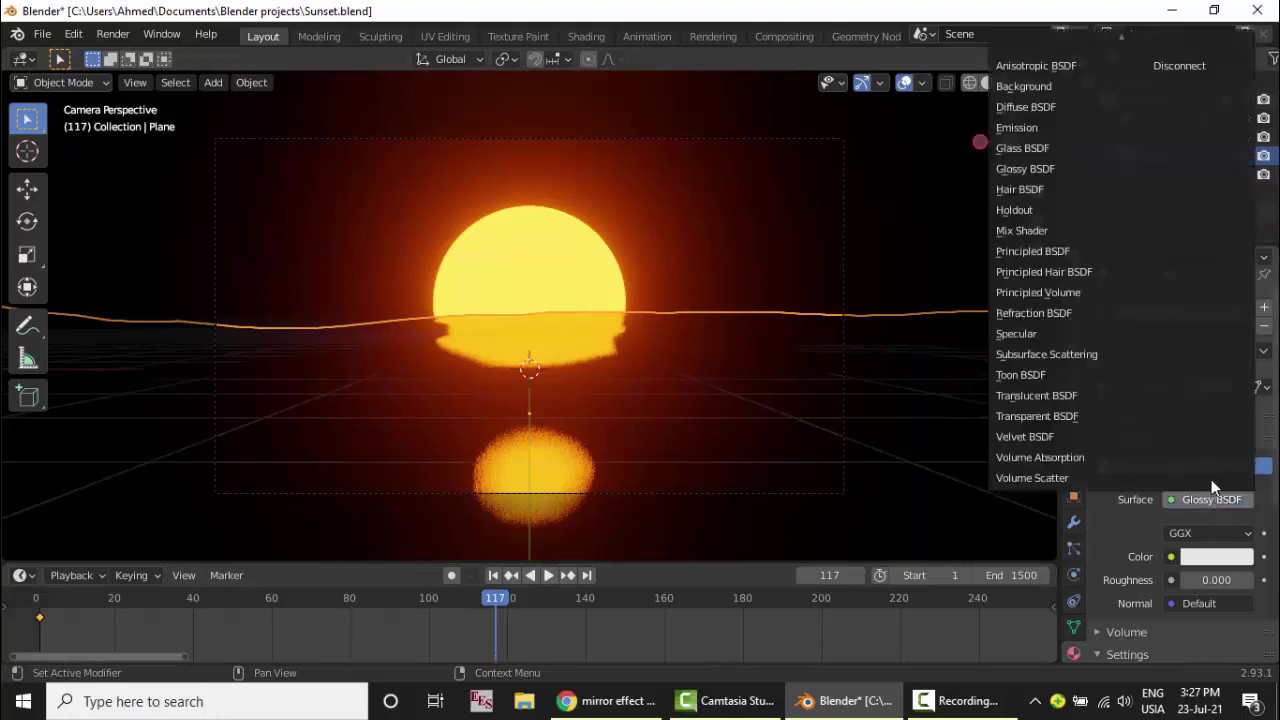
left_click(1046, 147)
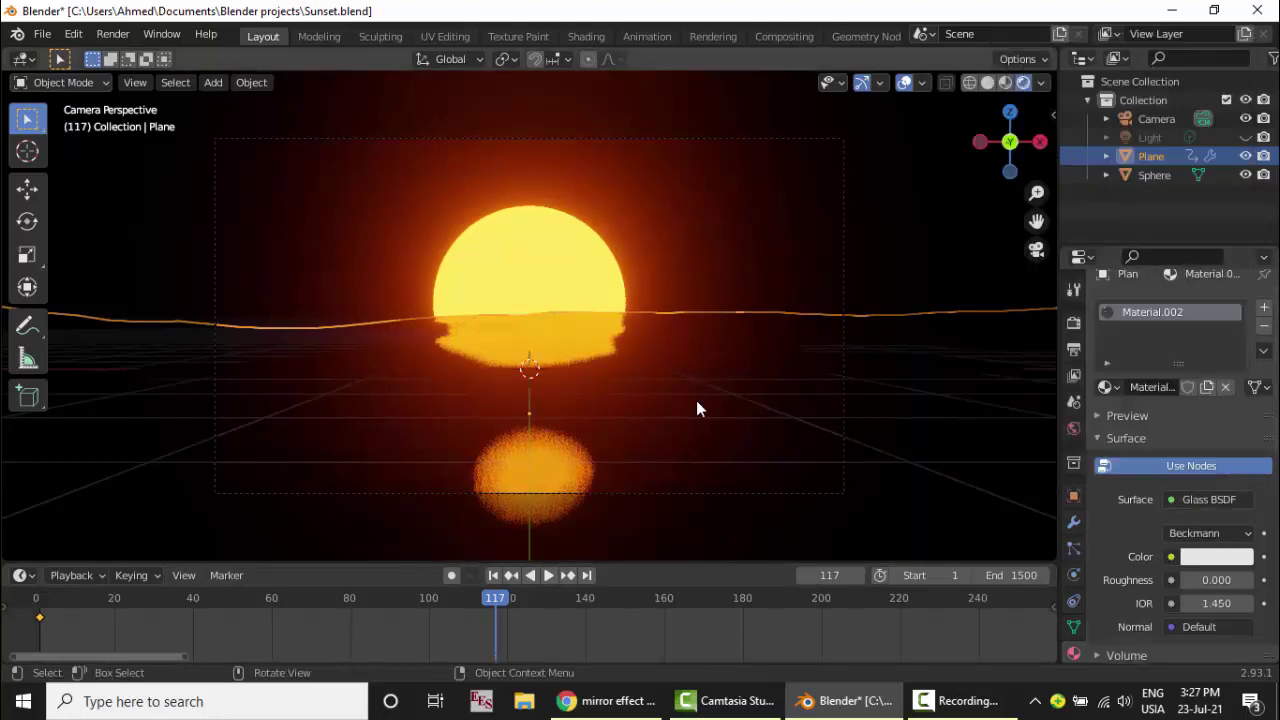
left_click(493, 575)
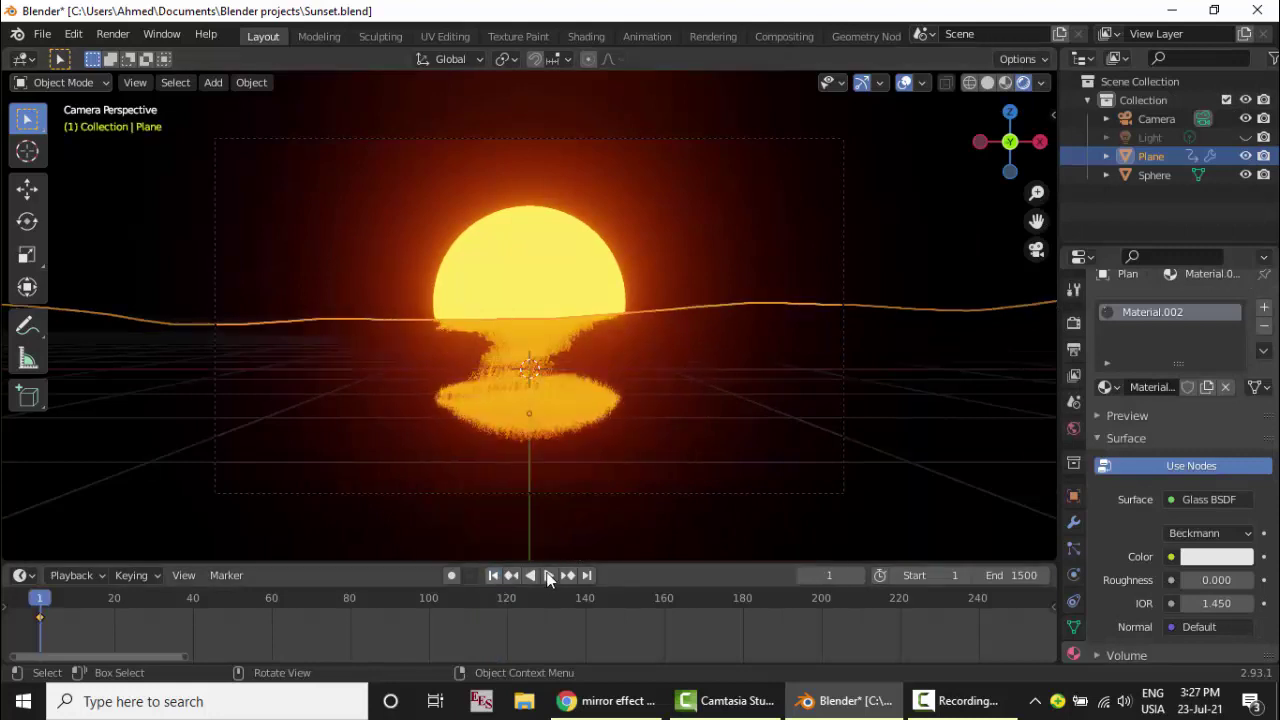
left_click(549, 575)
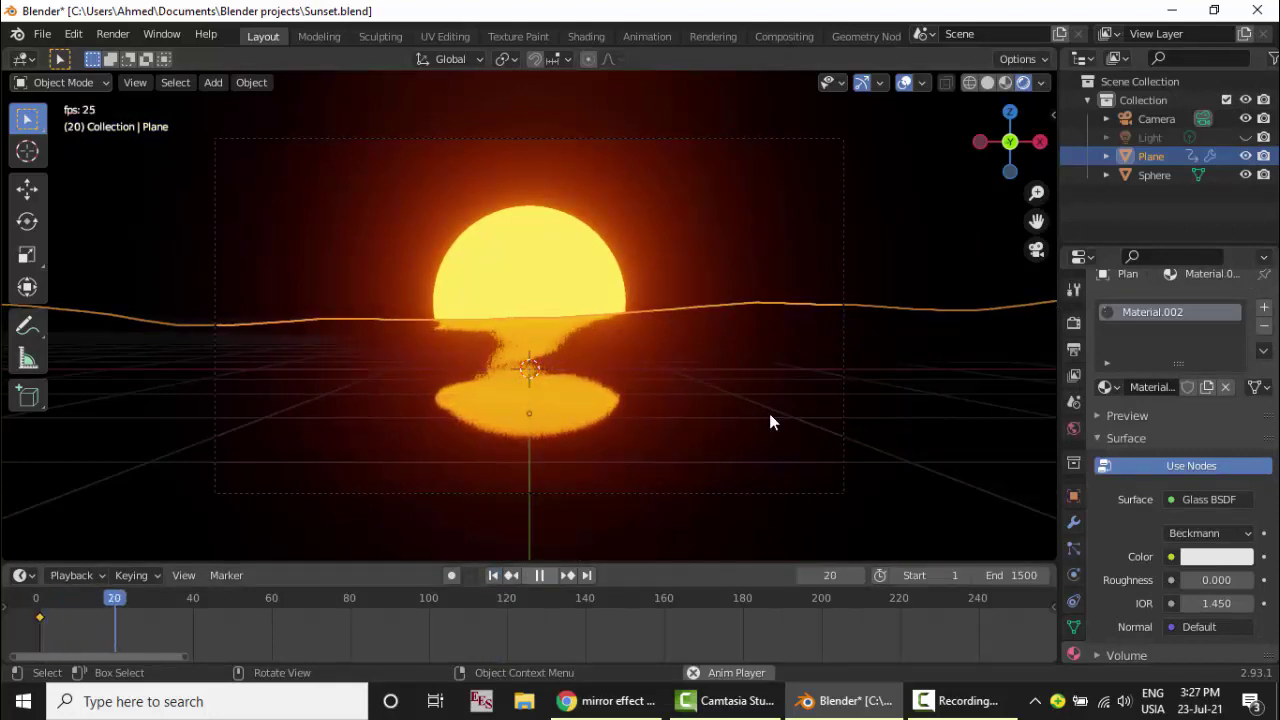
left_click(938, 244)
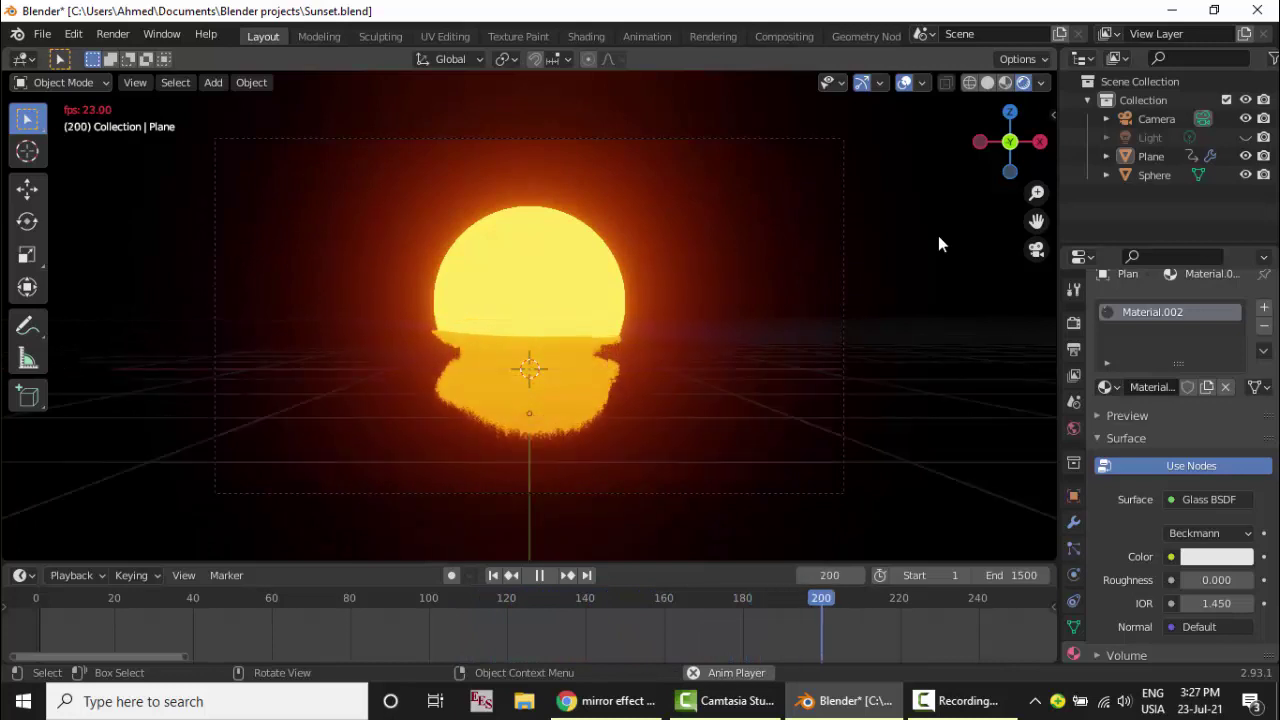
left_click(542, 575)
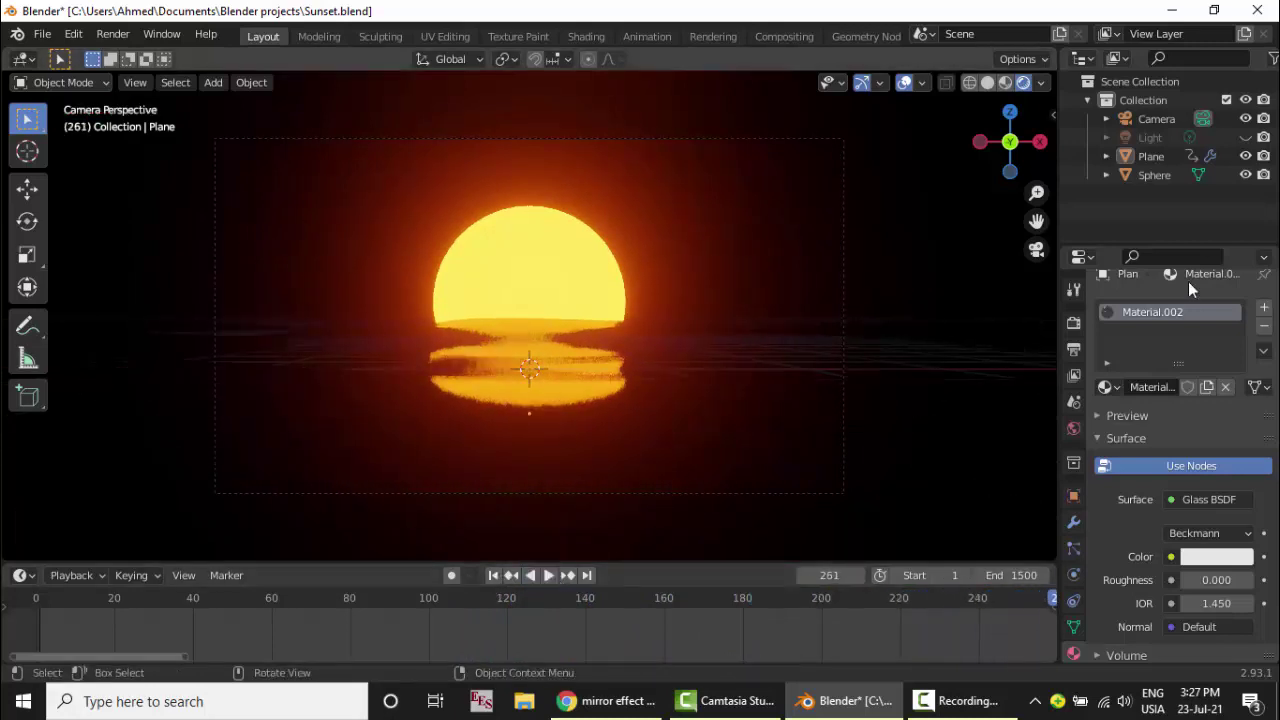
left_click(1211, 494)
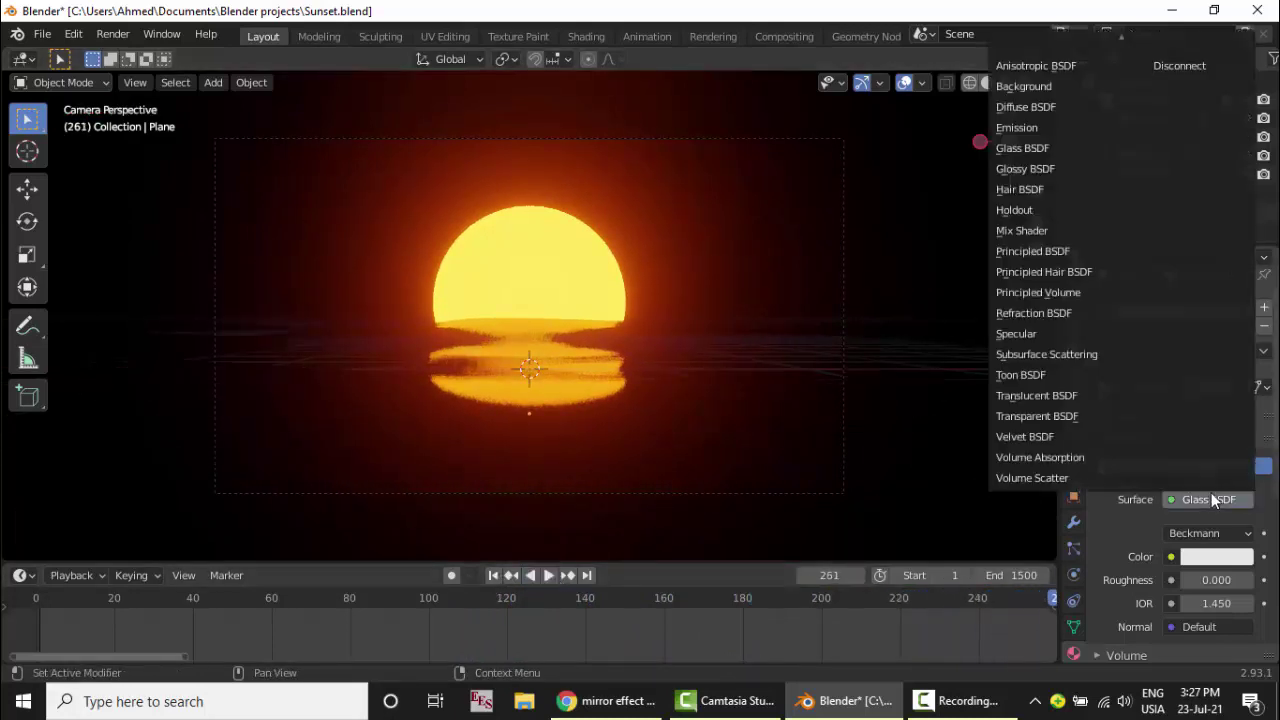
left_click(1058, 255)
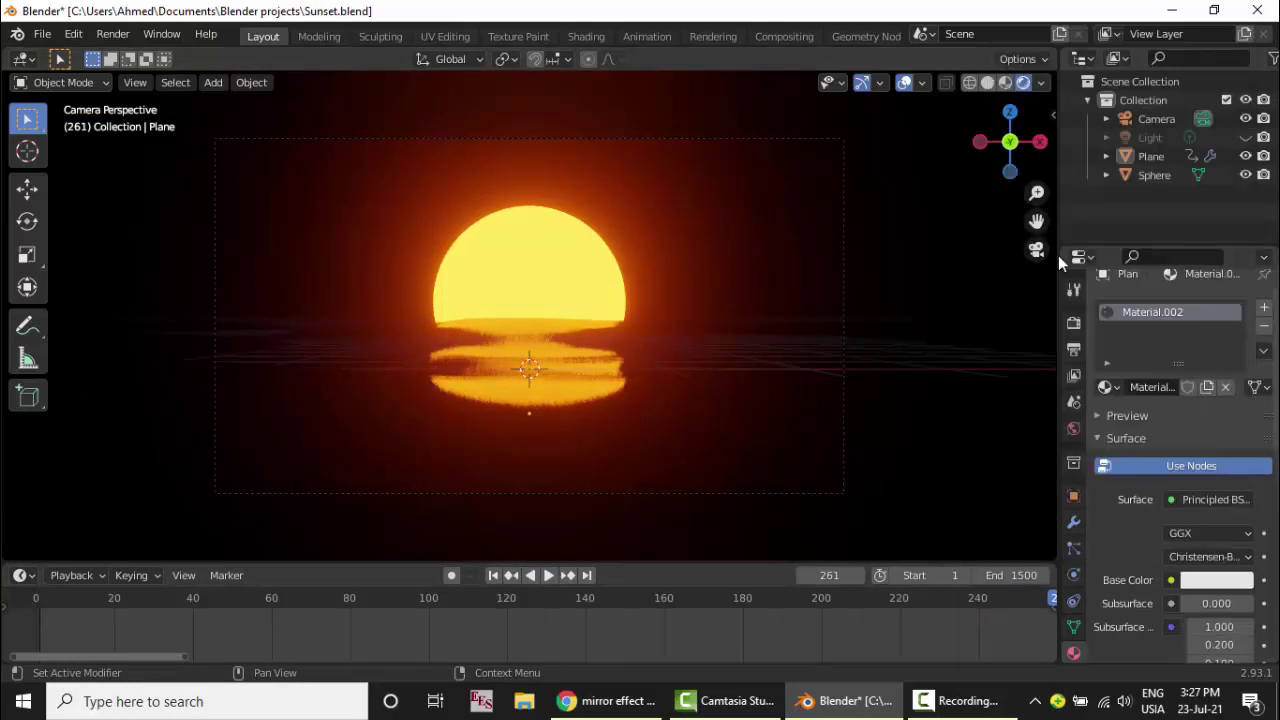
Try Principled Hair BSDF on the ocean plane with bright orange and near-black colors, and undo those changes
left_click(1213, 499)
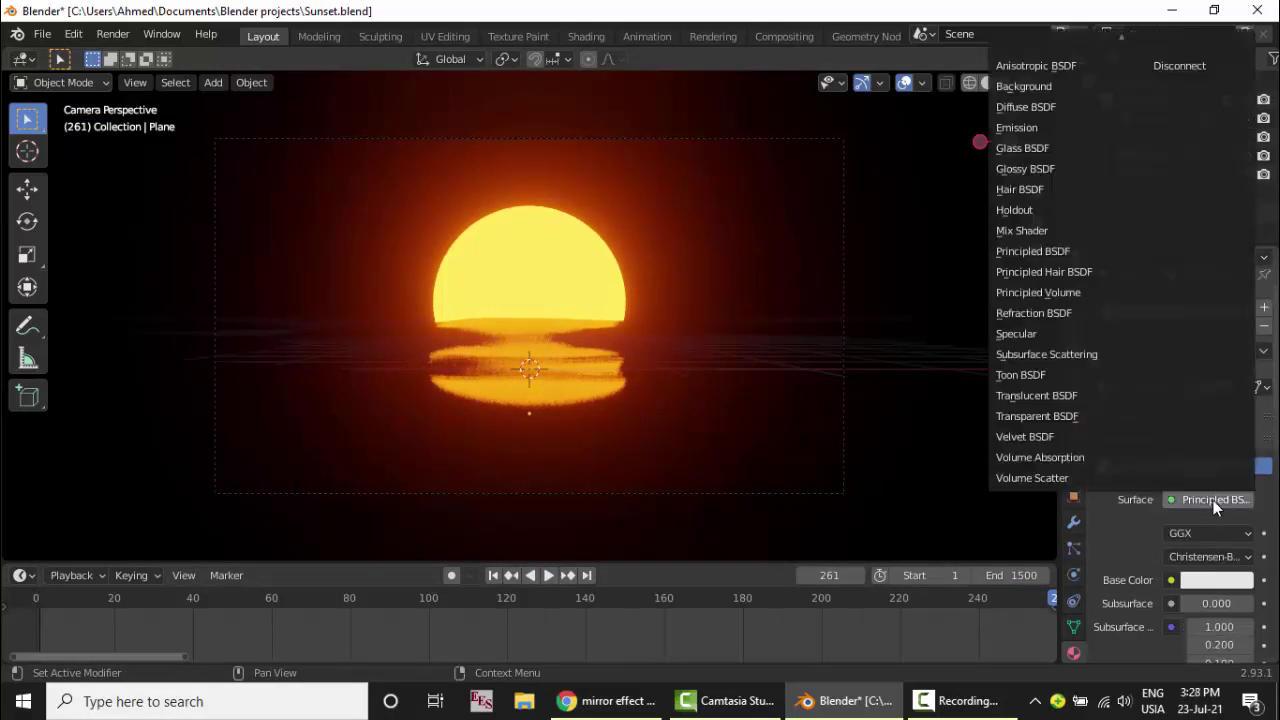
left_click(1083, 271)
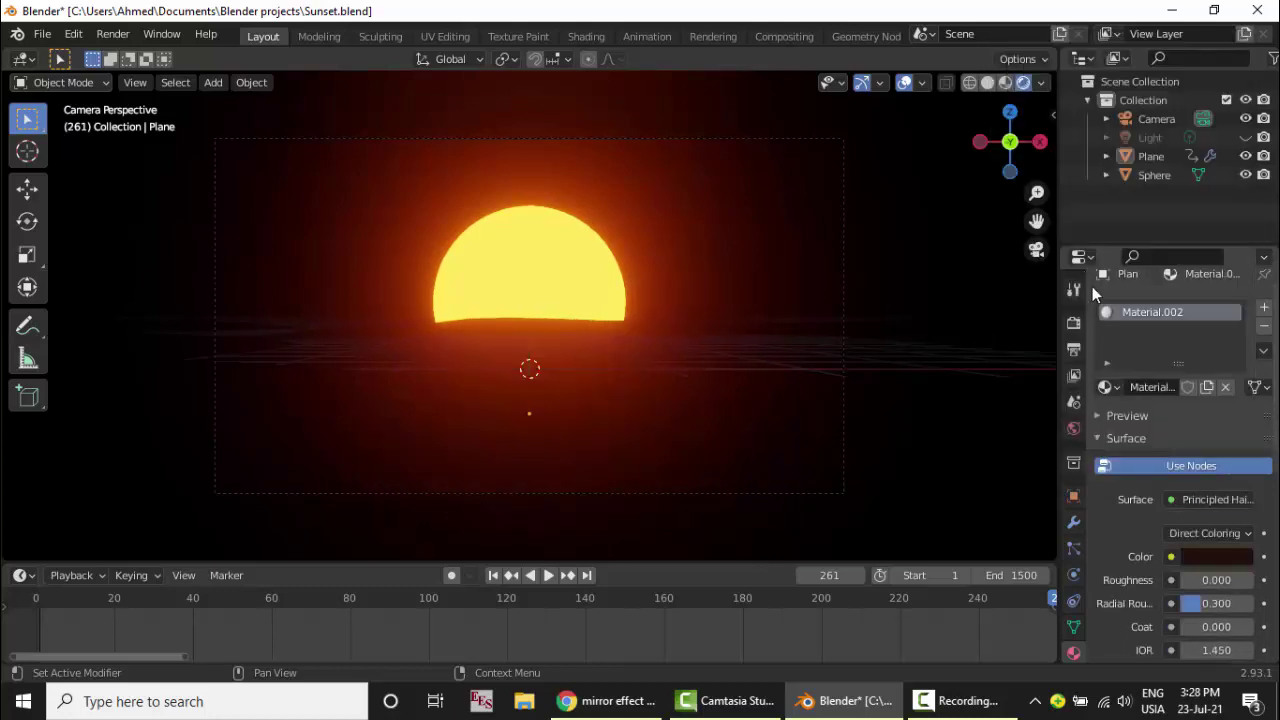
left_click(1216, 556)
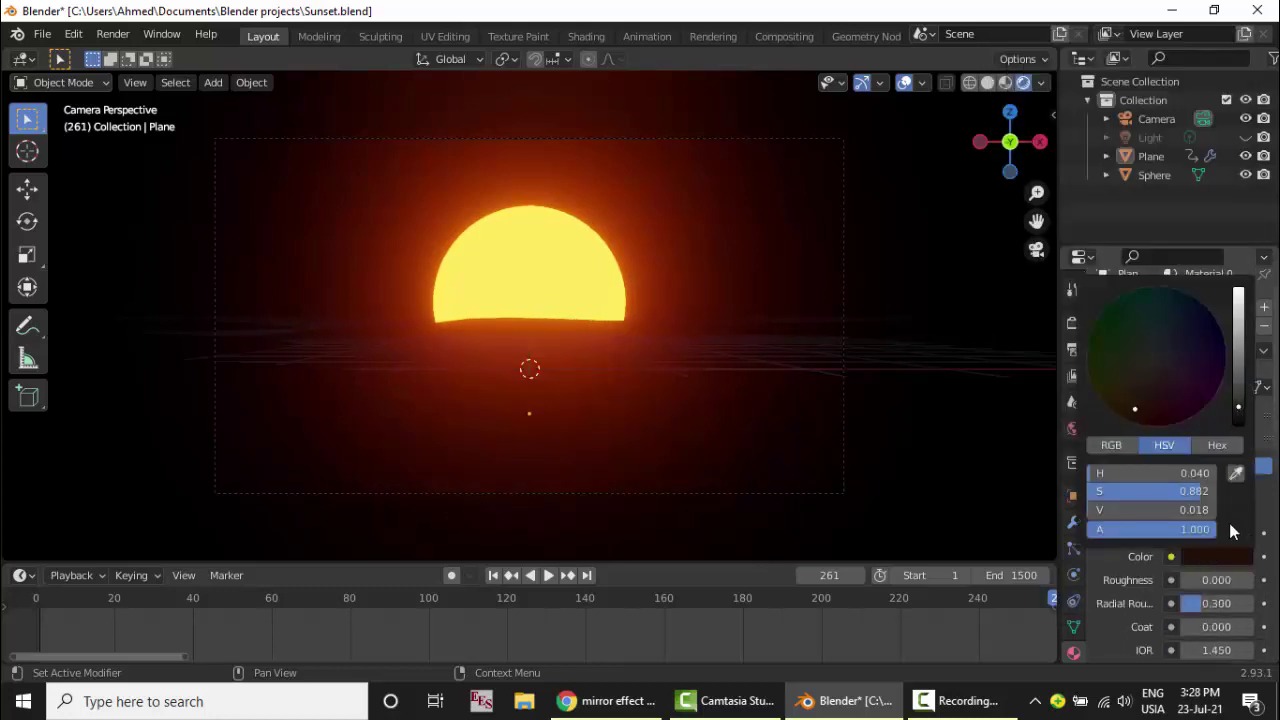
left_click(1240, 300)
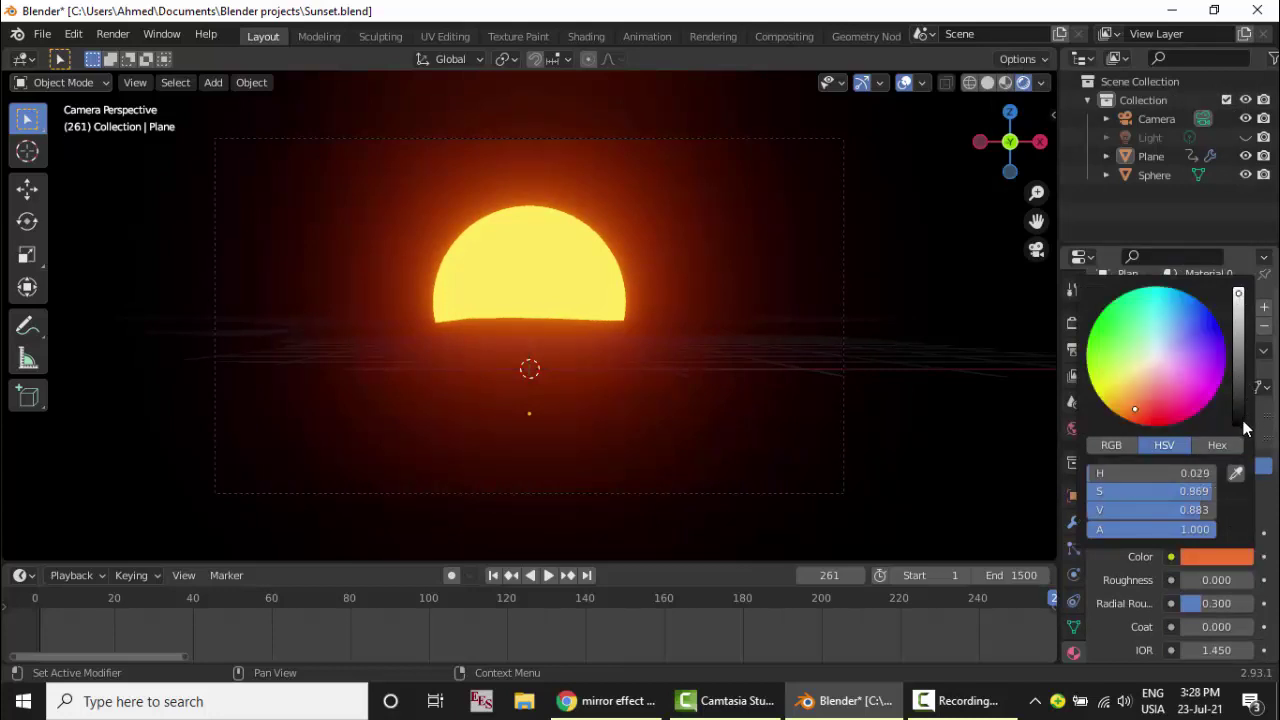
left_click(1240, 425)
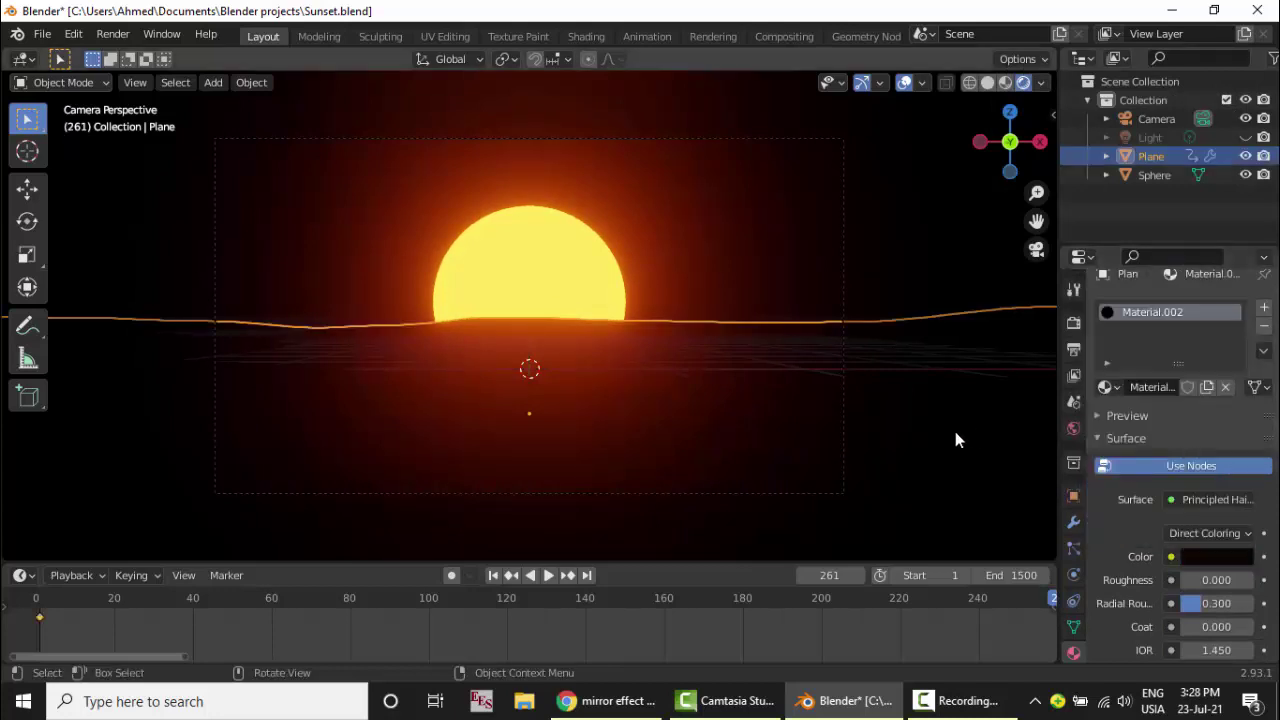
key("ctrl+z")
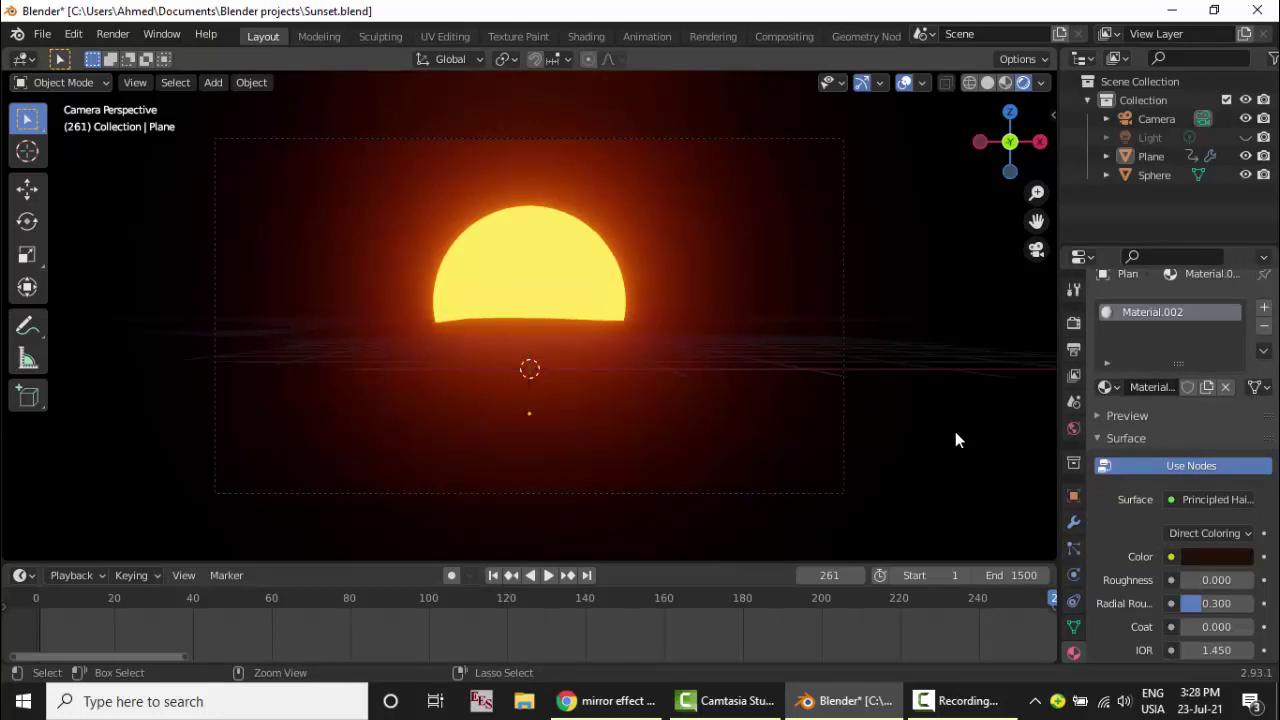
key("ctrl+z")
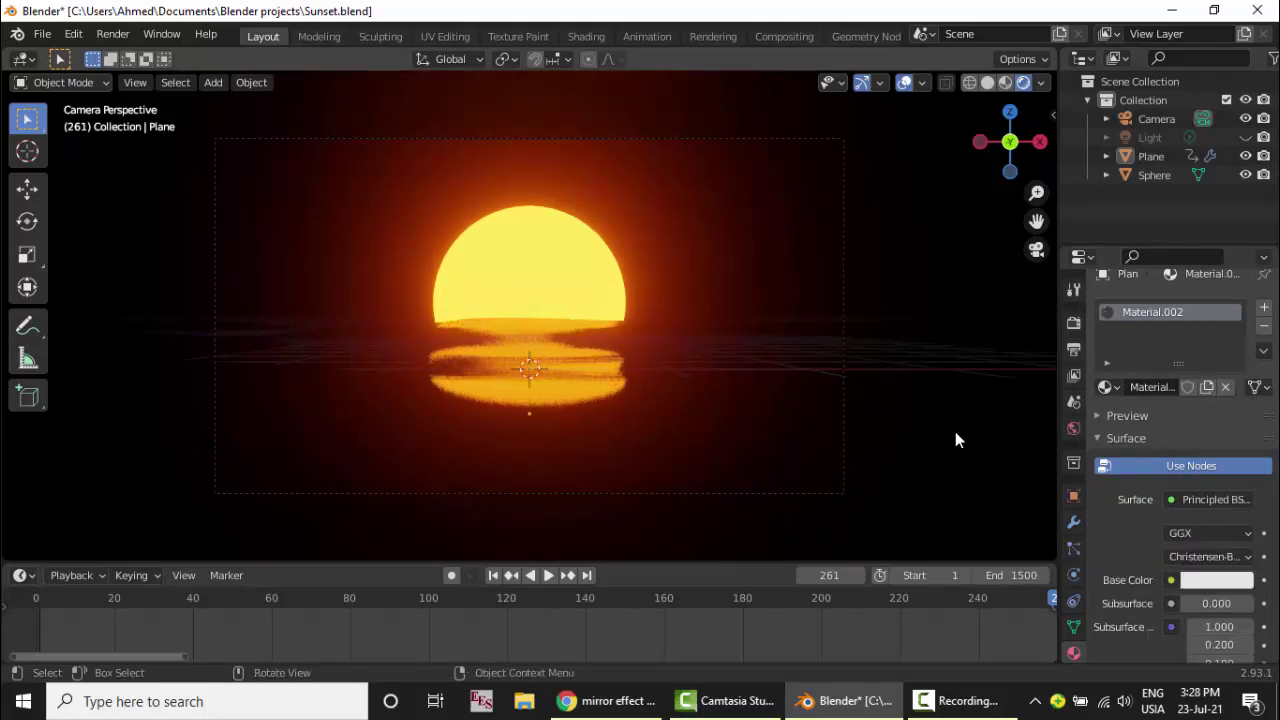
Choose Principled BSDF for the ocean plane's surface and render the current frame to examine the sun's reflection
left_click(1210, 499)
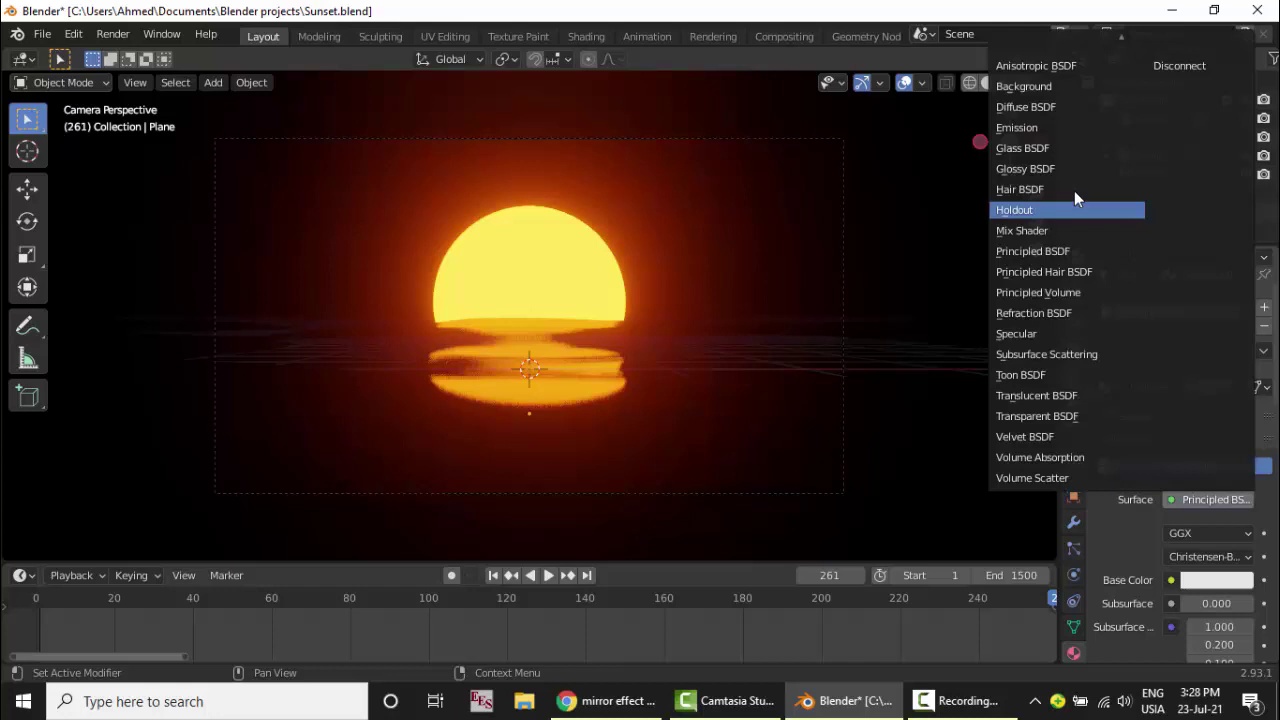
left_click(1060, 250)
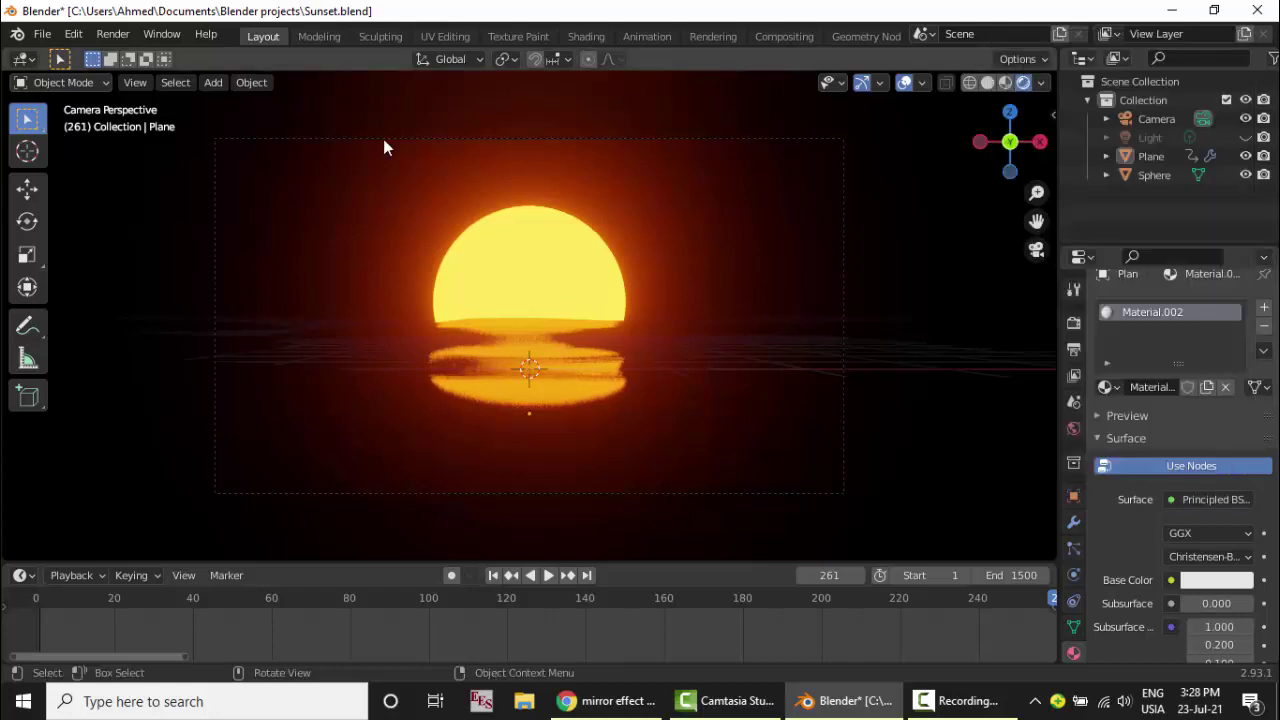
left_click(132, 38)
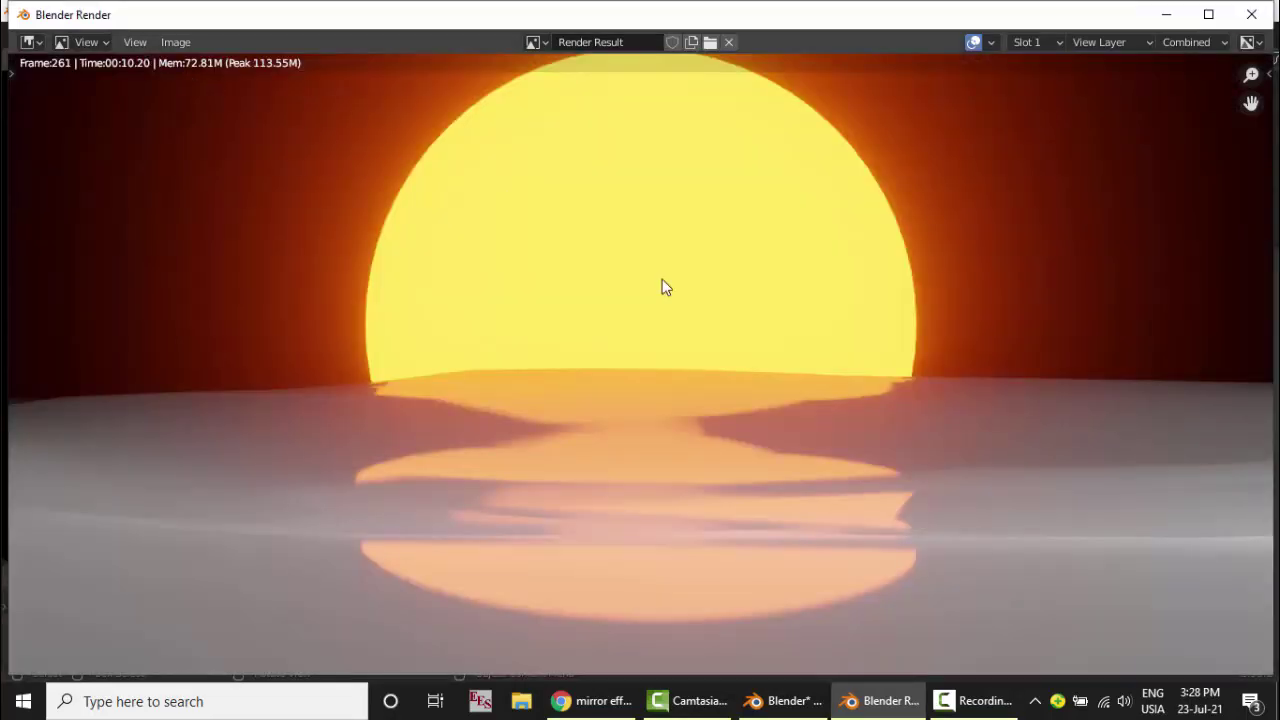
scroll(662, 279, "down", 3)
scroll(662, 281, "up", 1)
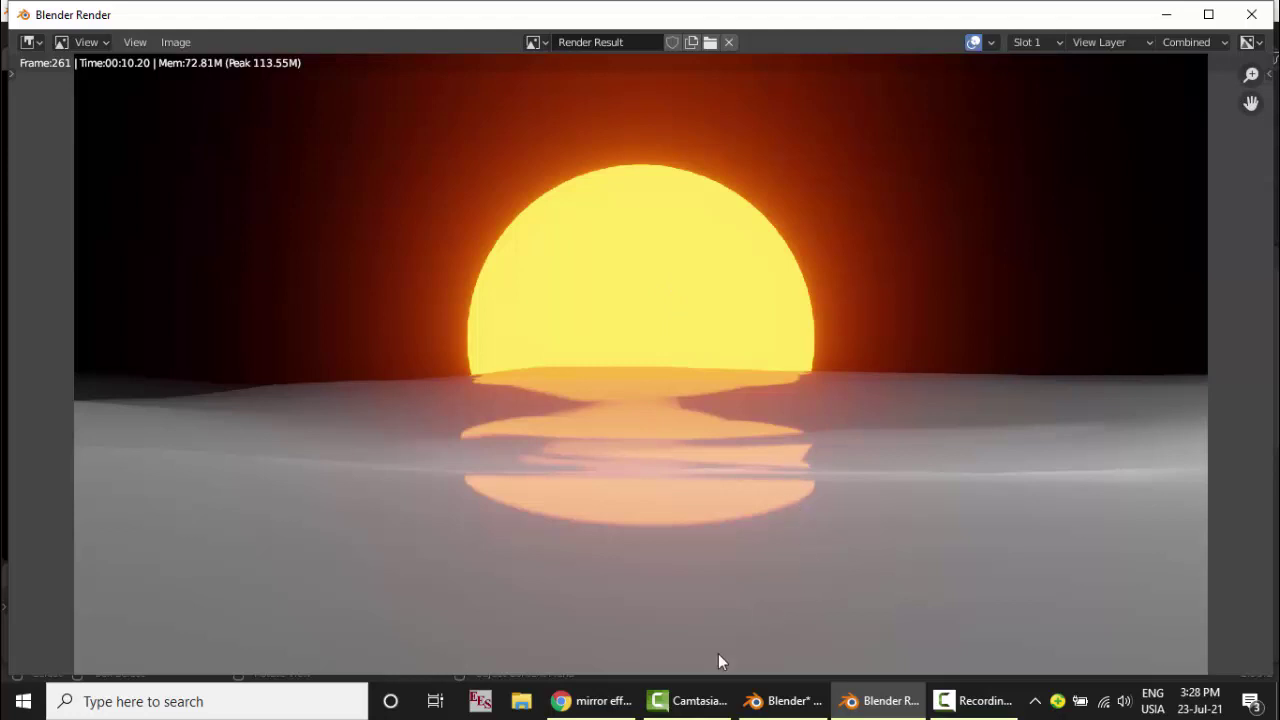
mouse_move(795, 704)
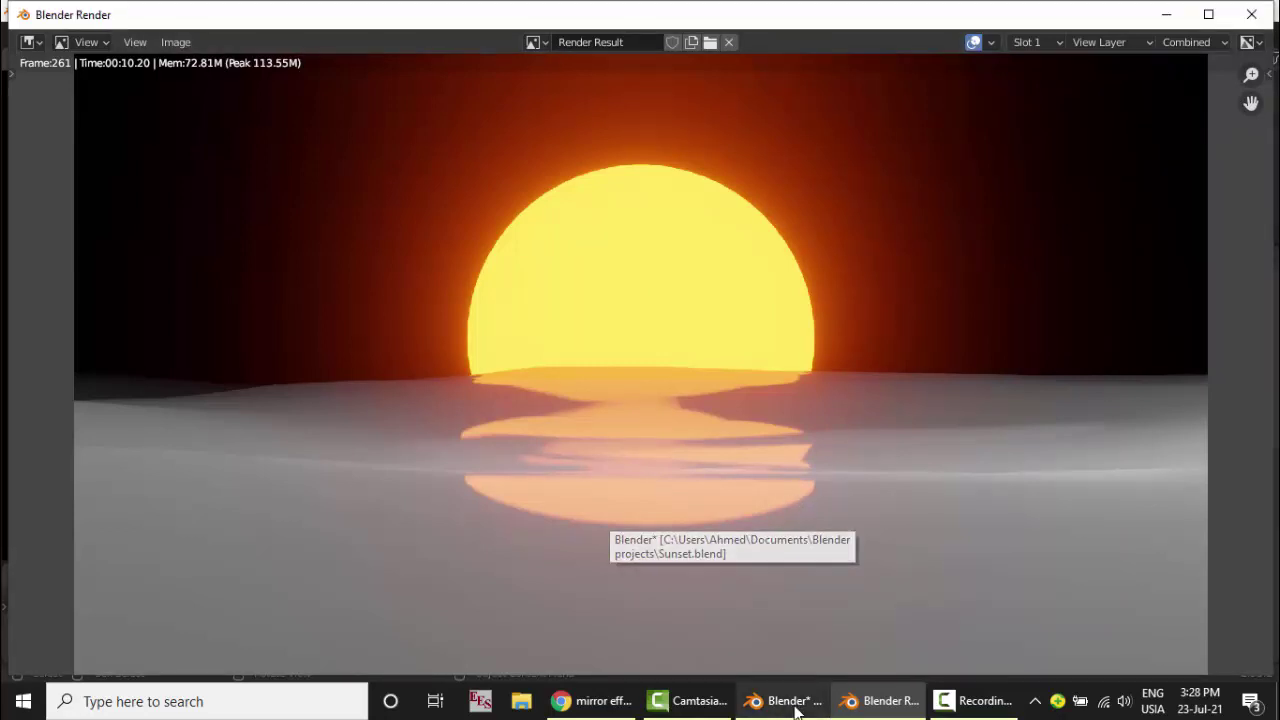
left_click(1266, 16)
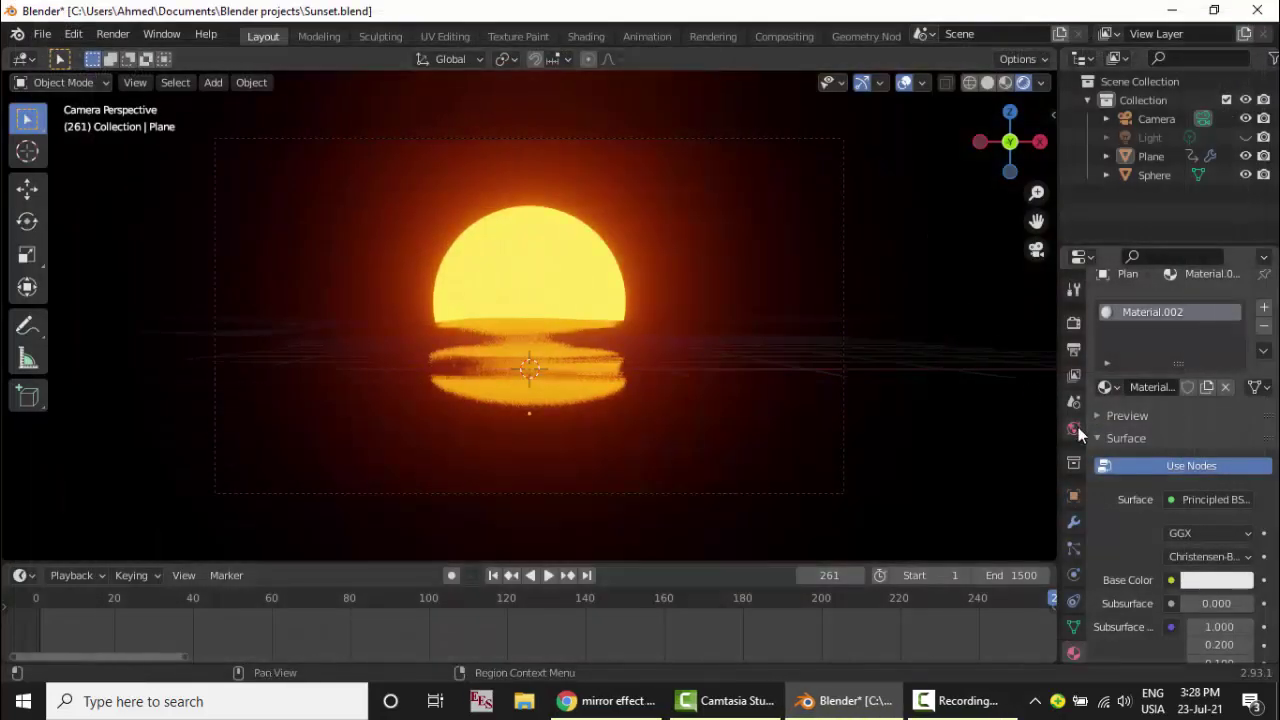
Set the Base Color of the ocean plane's material to light blue and deselect the plane
left_click(1154, 157)
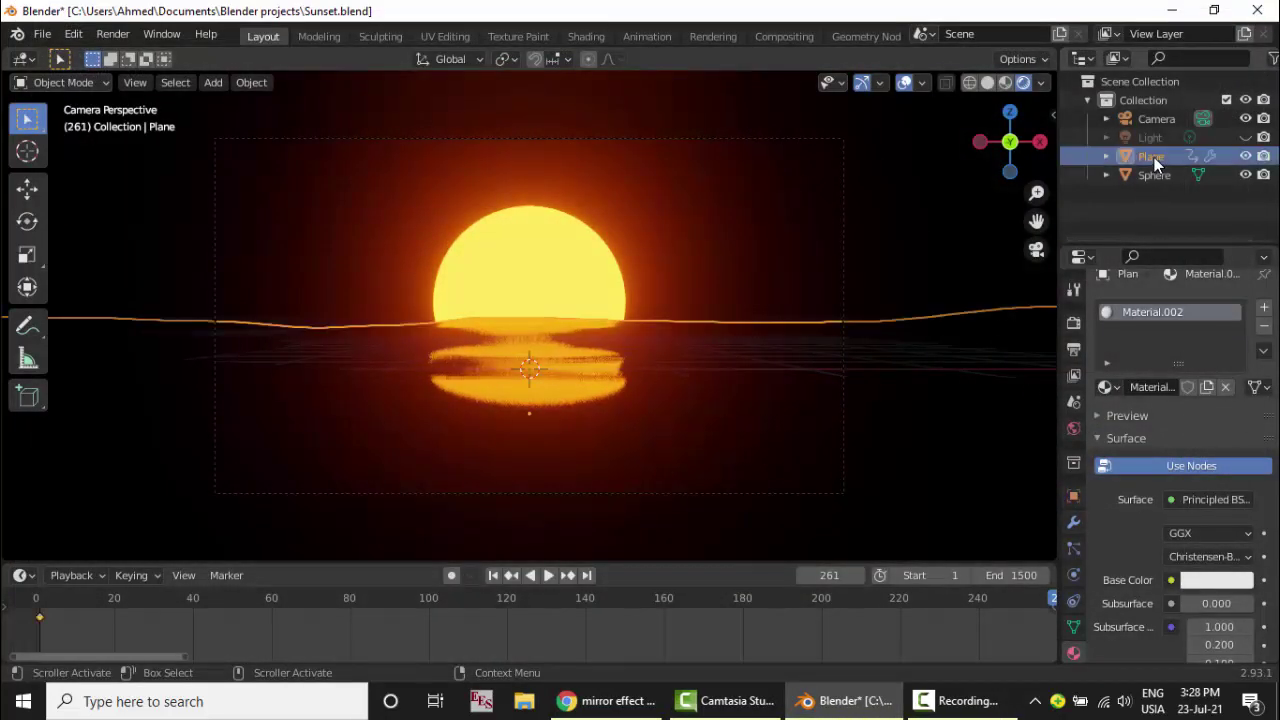
left_click(1224, 579)
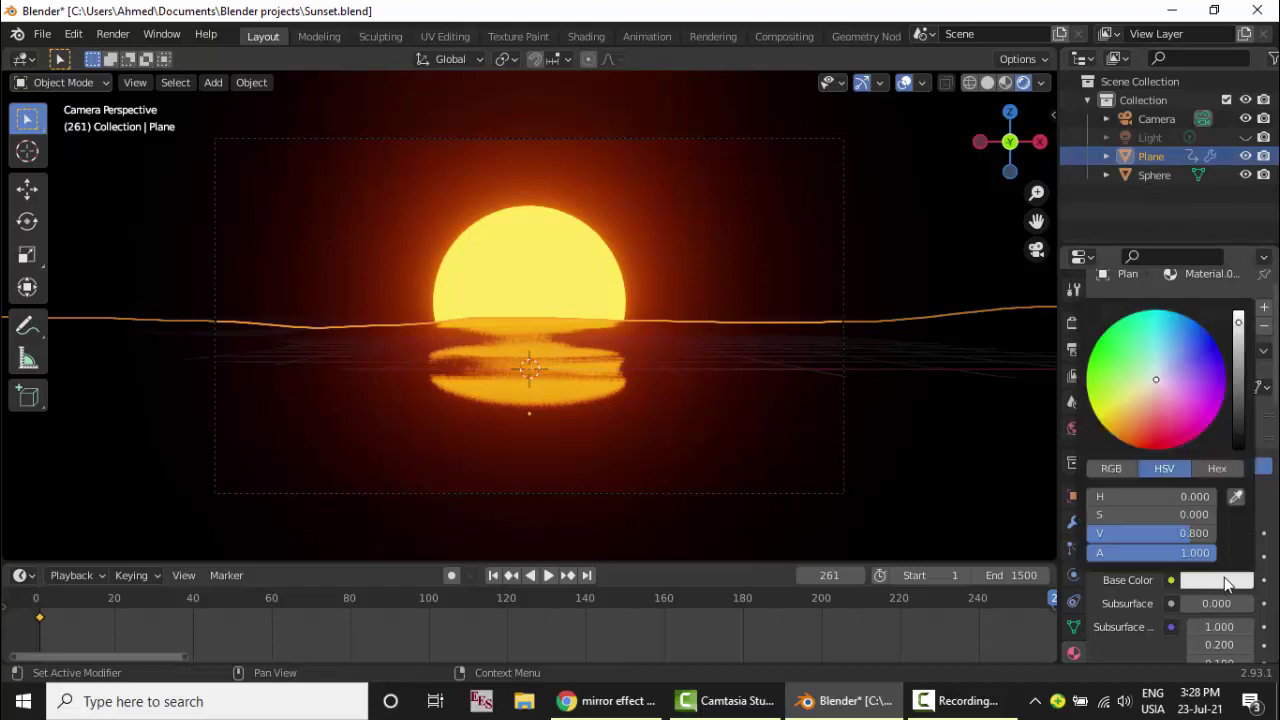
left_click(1175, 333)
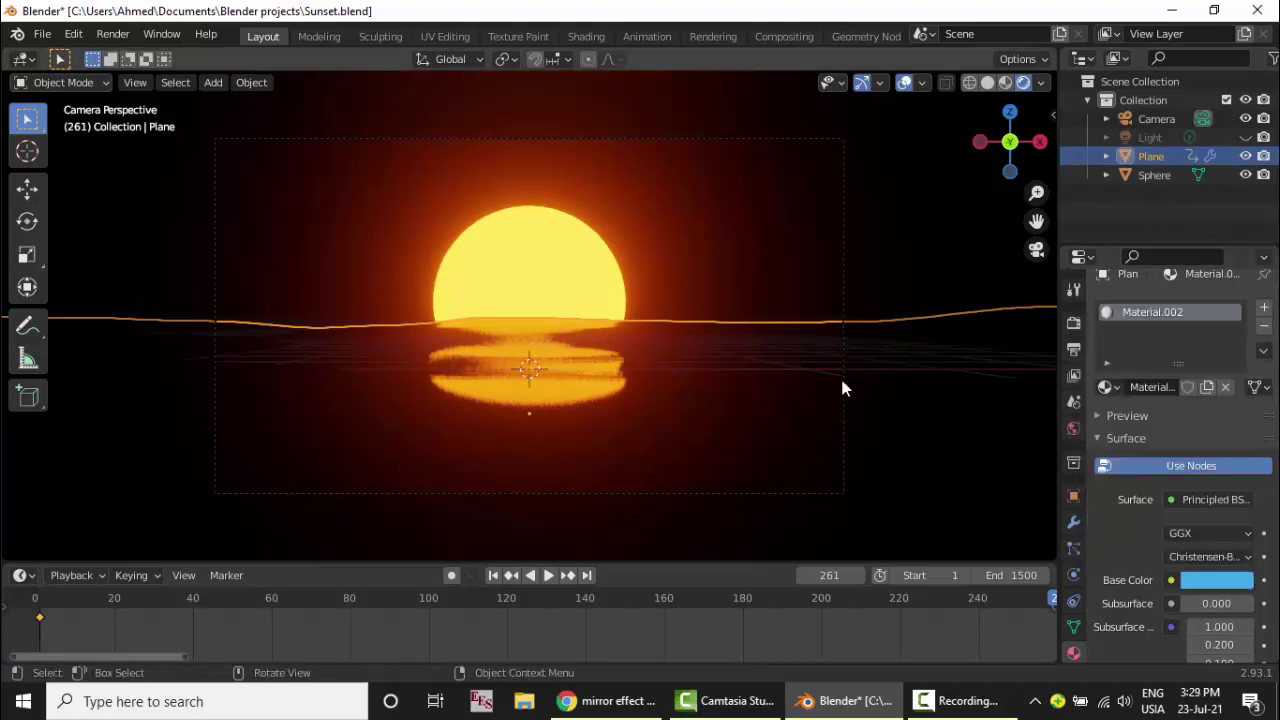
left_click(762, 279)
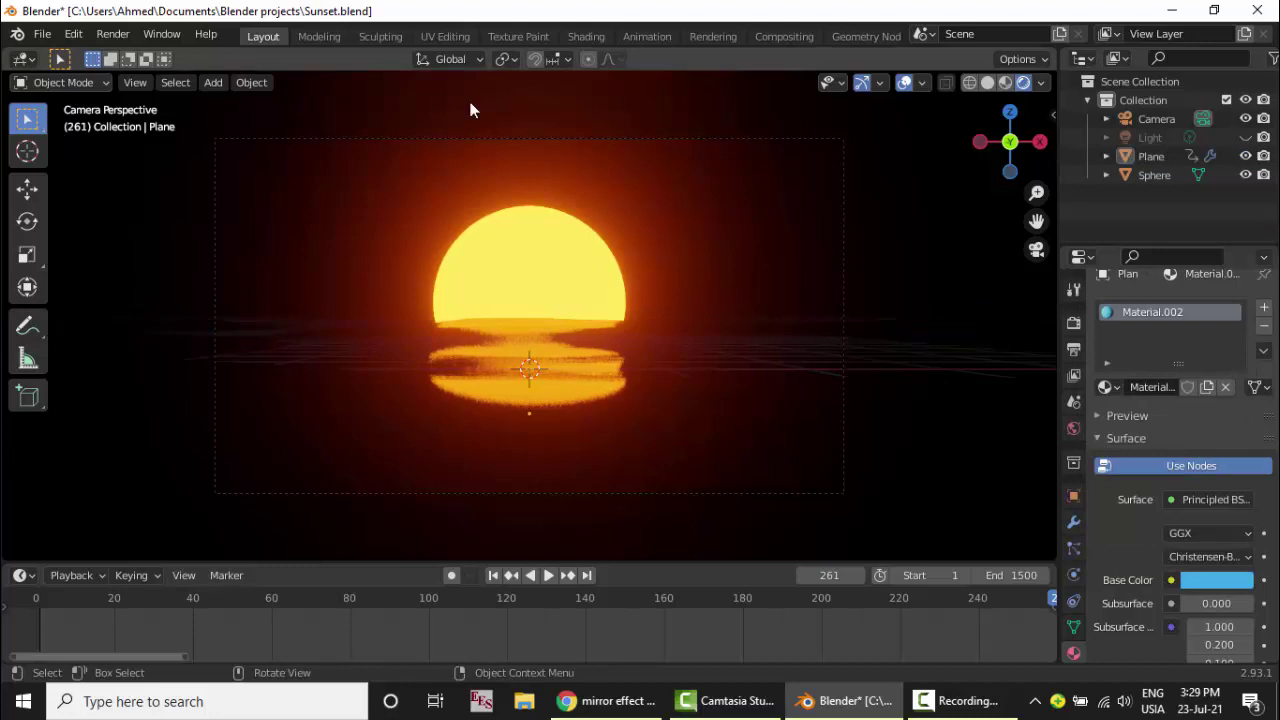
Render the current frame, examine the blue ocean with the sun's reflection, and close the render
left_click(112, 34)
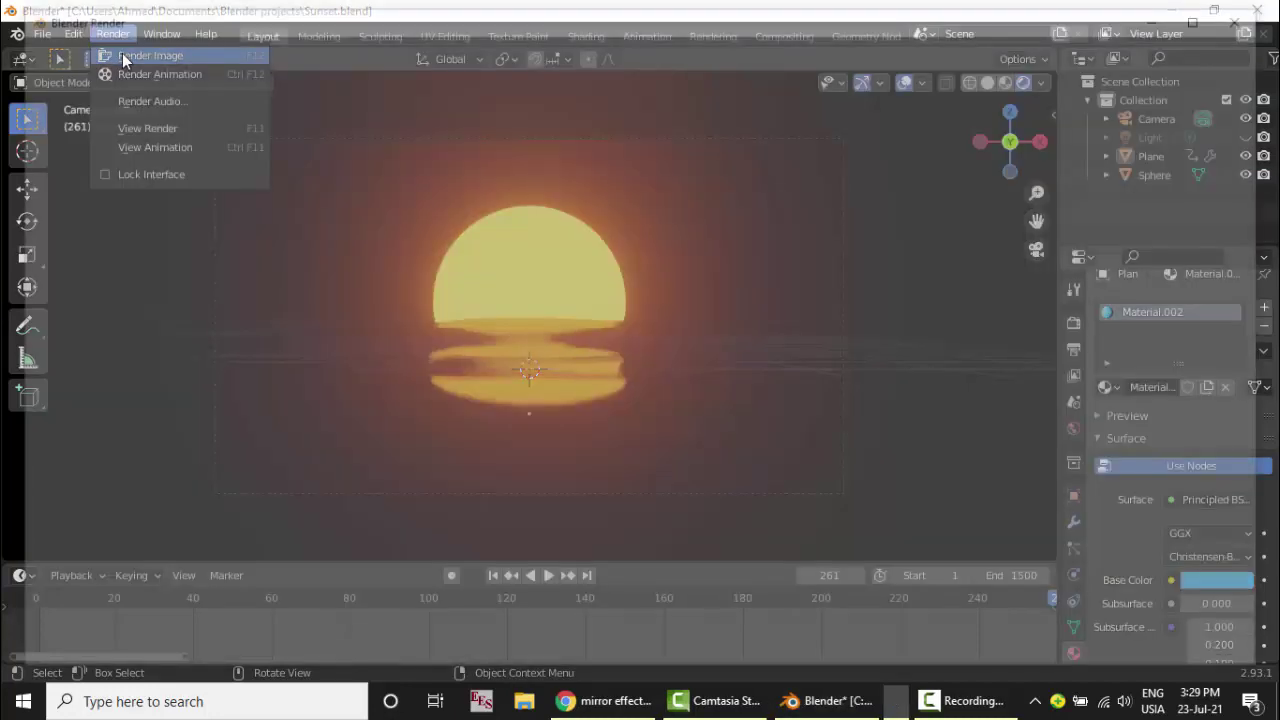
left_click(122, 55)
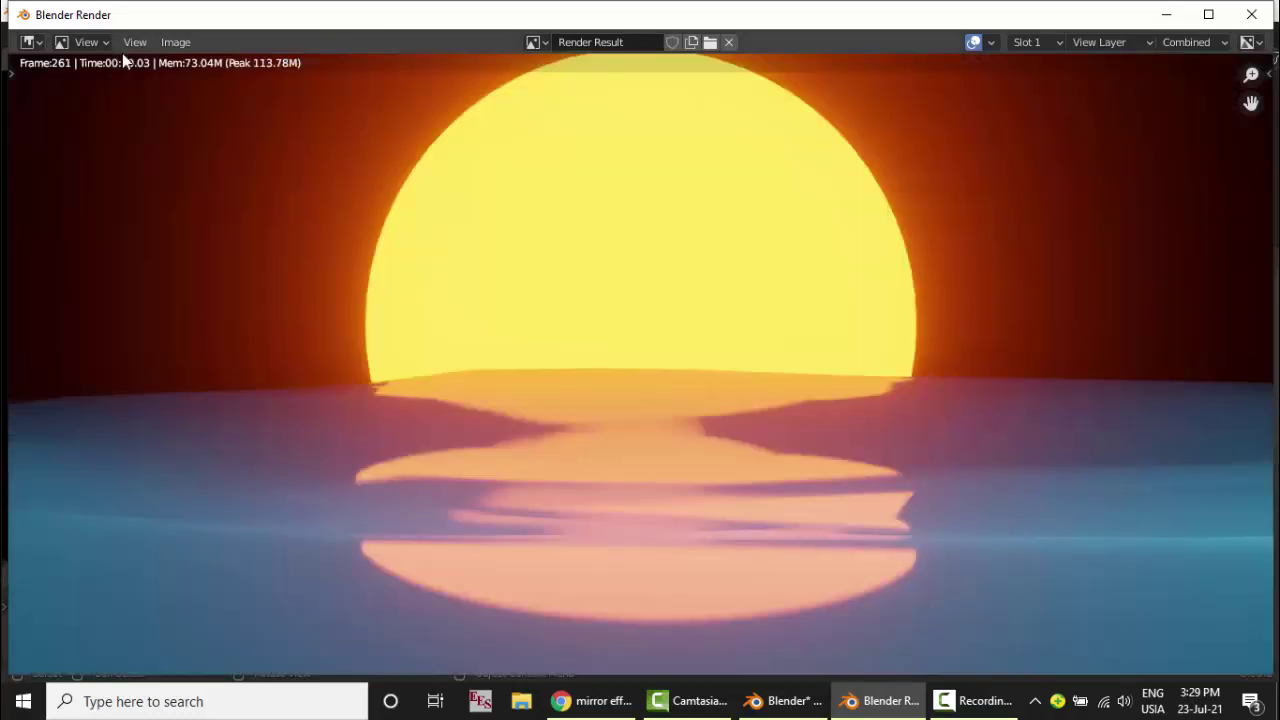
scroll(527, 310, "down", 2)
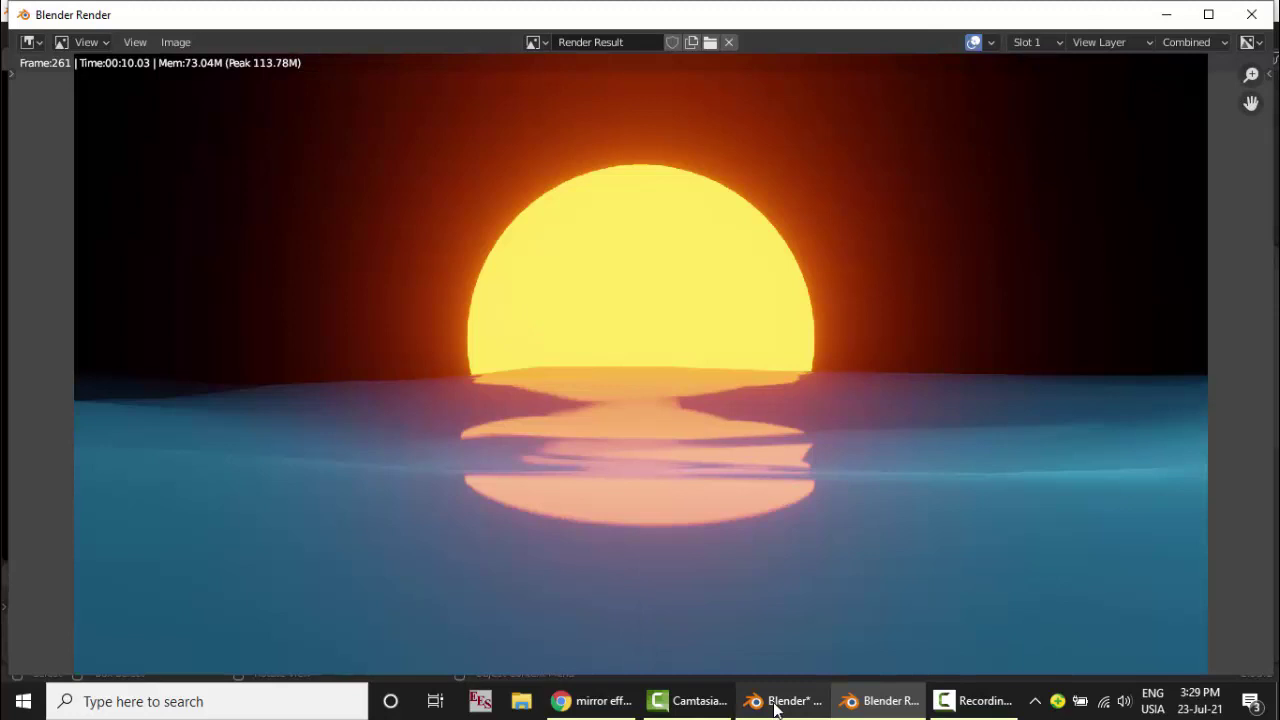
left_click(1254, 16)
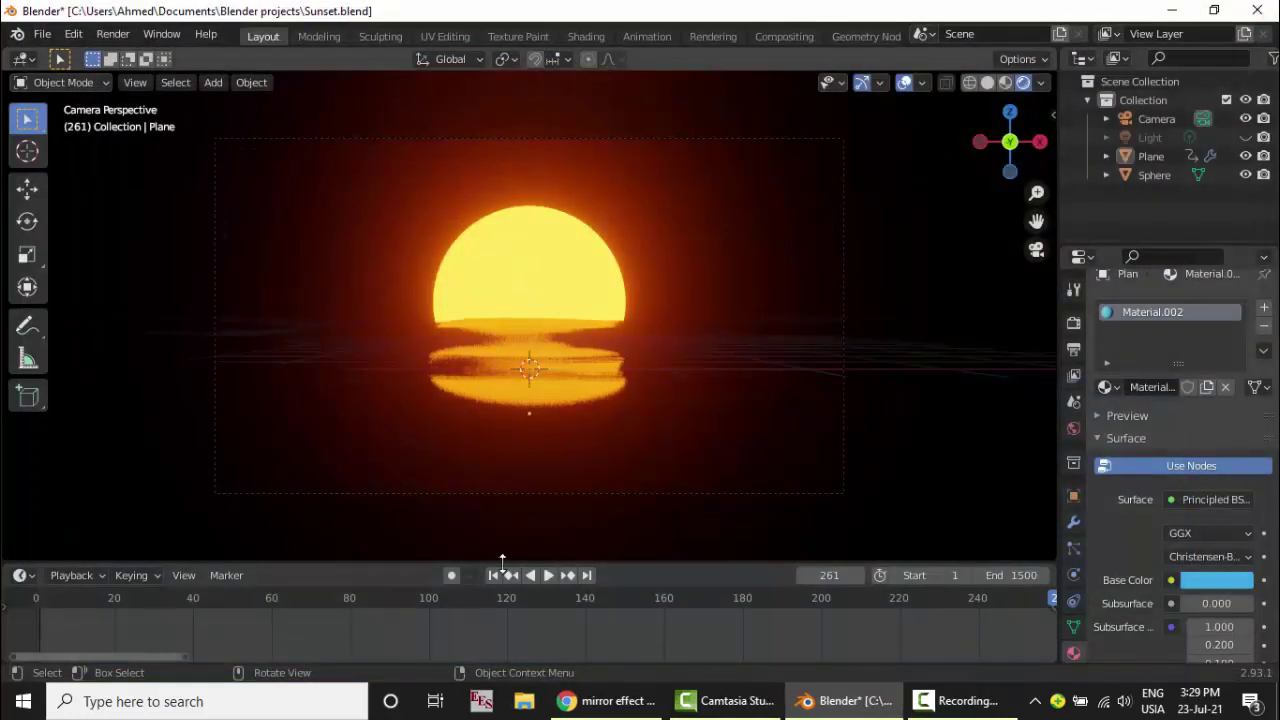
Play the animation from the first frame and stop it at frame 211
left_click(493, 575)
left_click(548, 575)
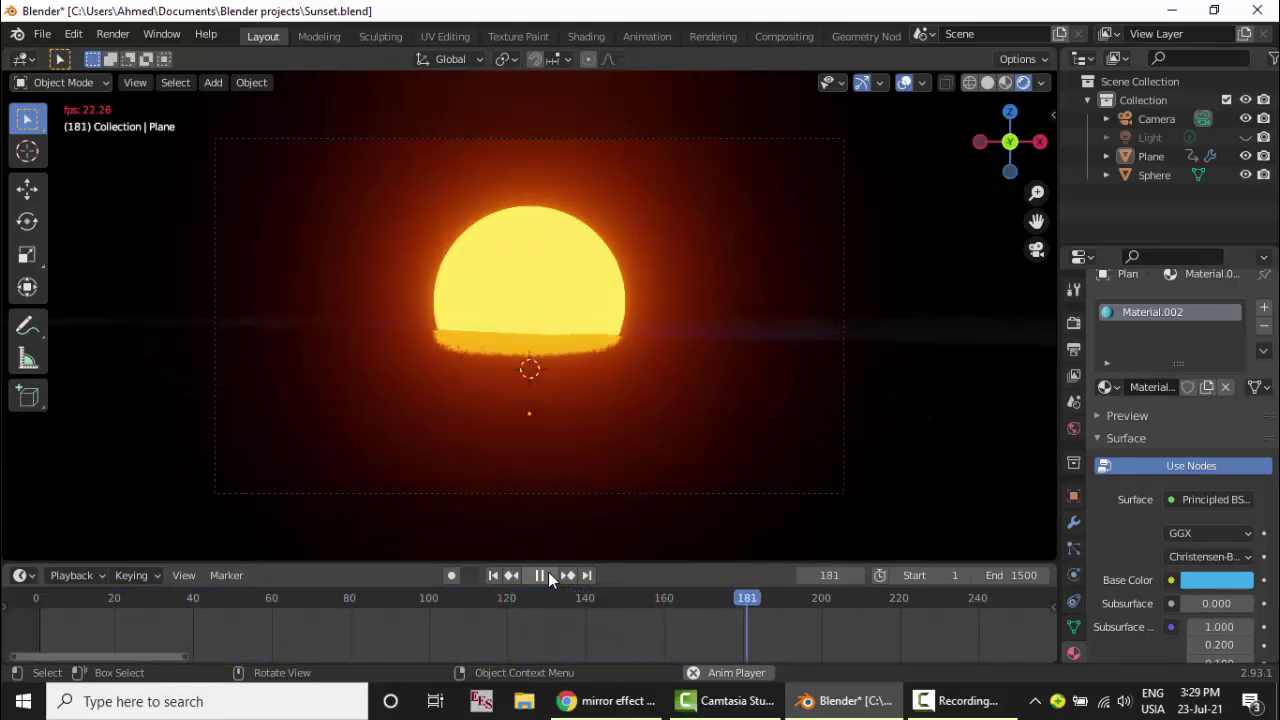
left_click(541, 575)
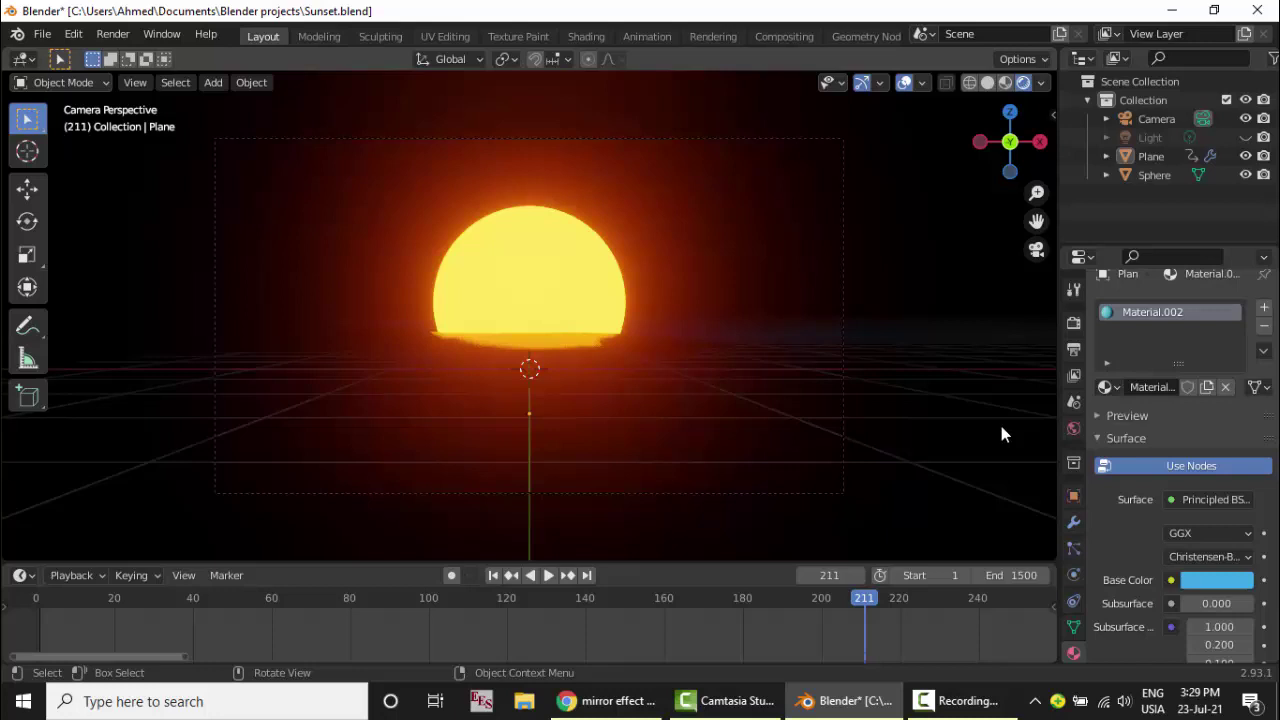
Brighten the world background color to a neutral dark gray with a value of 0.152
left_click(1155, 175)
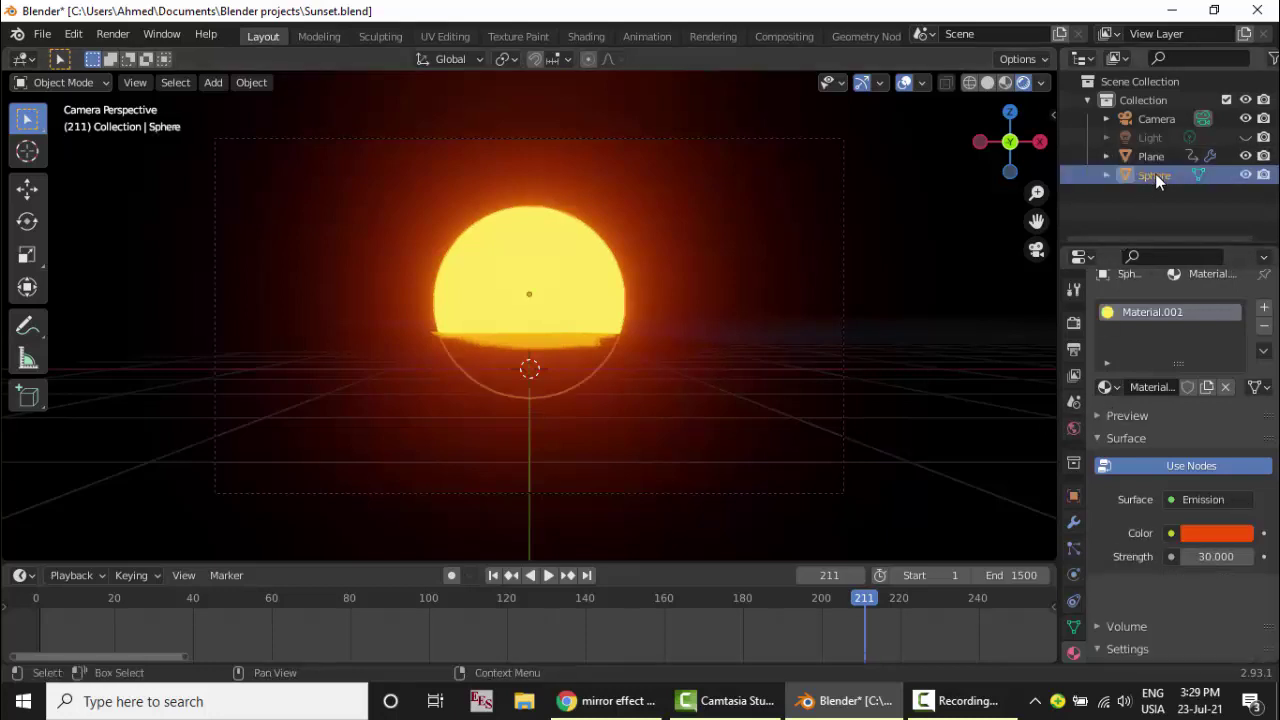
left_click(1073, 428)
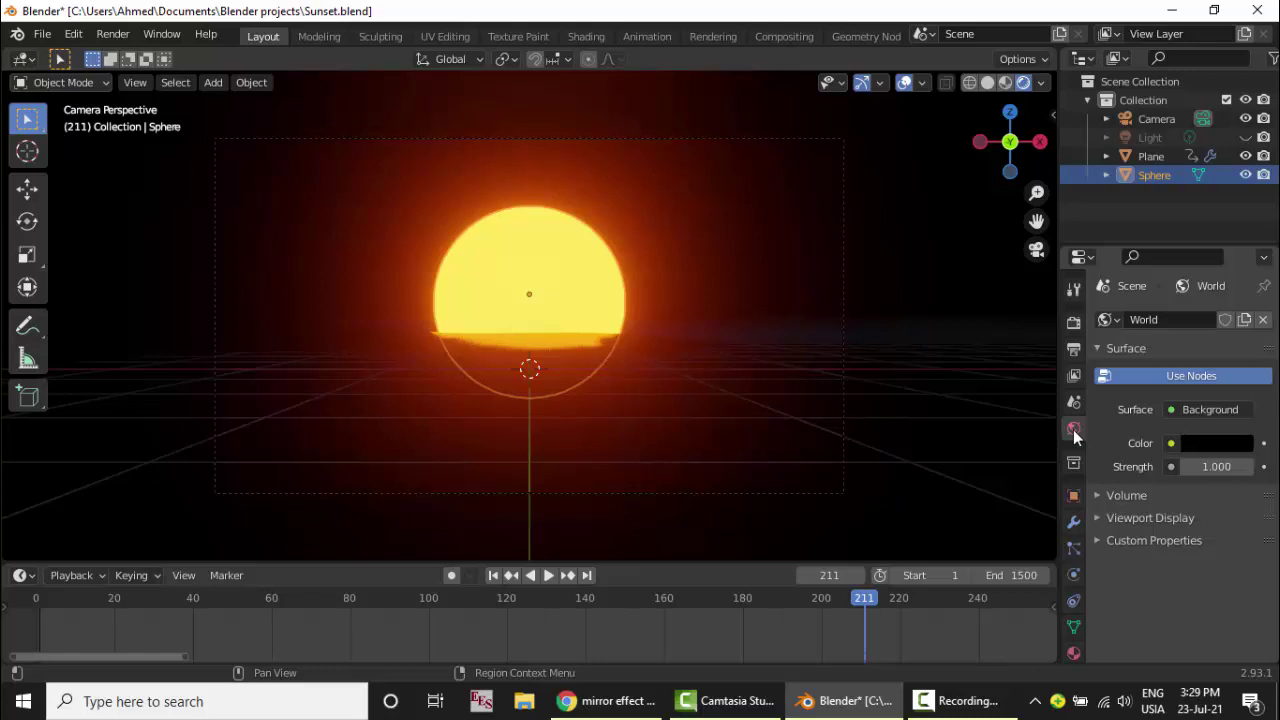
left_click(1203, 443)
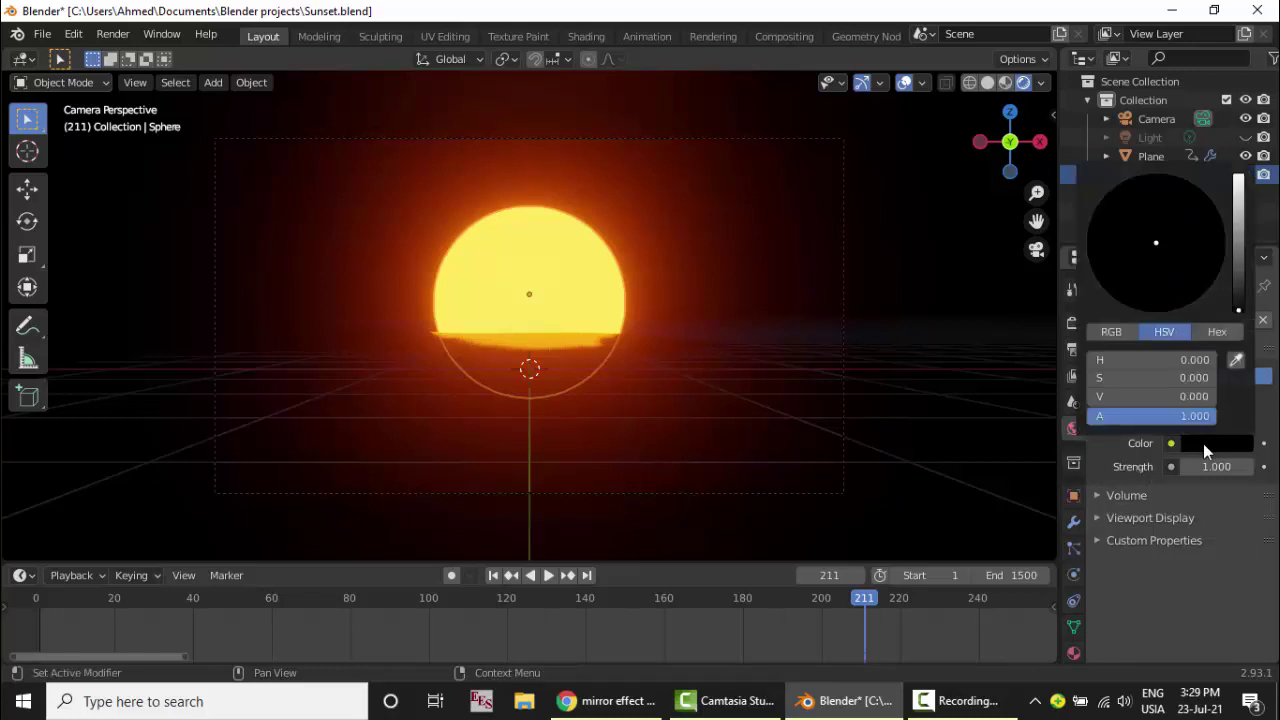
left_click(1238, 231)
left_click_drag(1239, 232, 1240, 270)
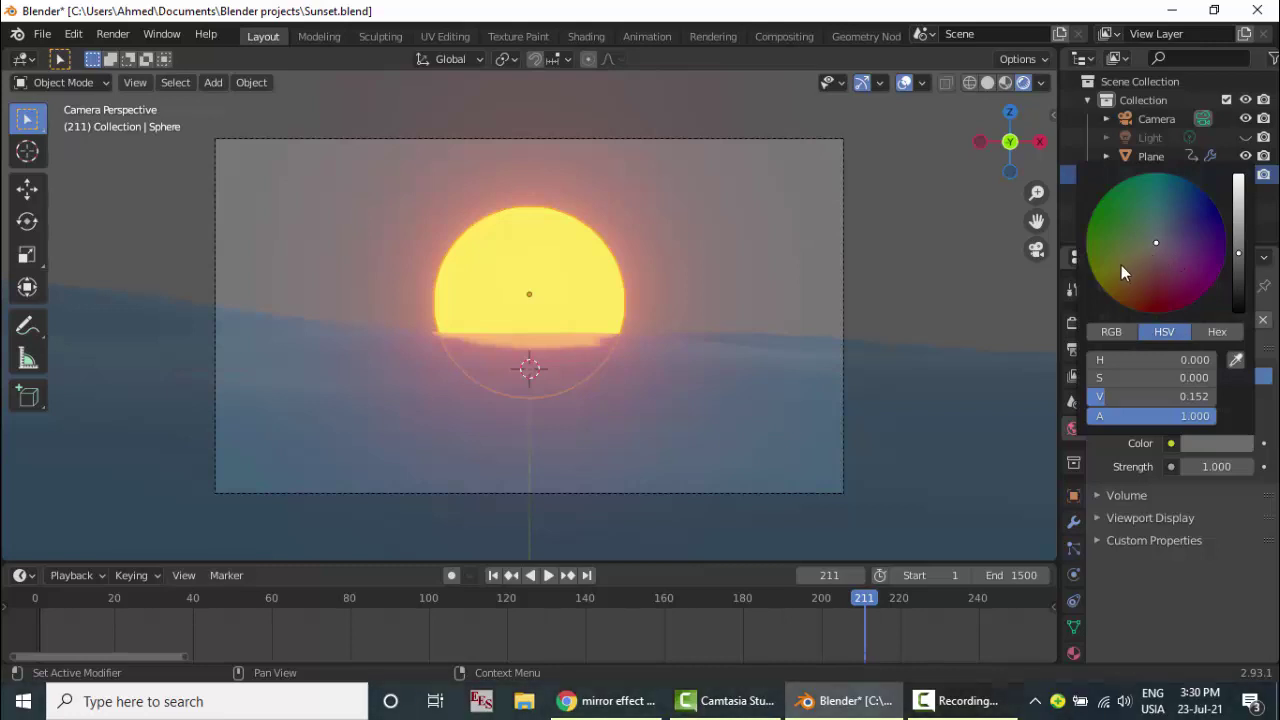
Try blue, purple and crimson tints for the world background, and settle on a dusty pink with saturation 0.463 and value 0.246
left_click(1170, 214)
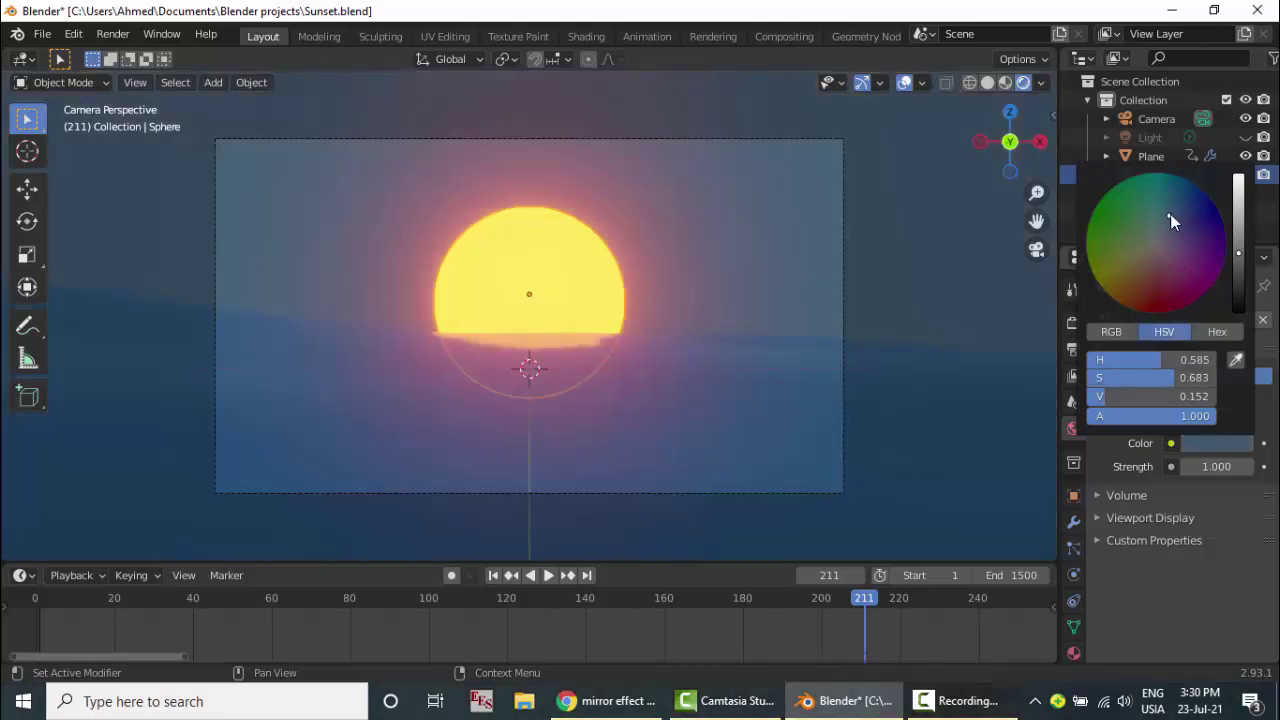
key("ctrl+z")
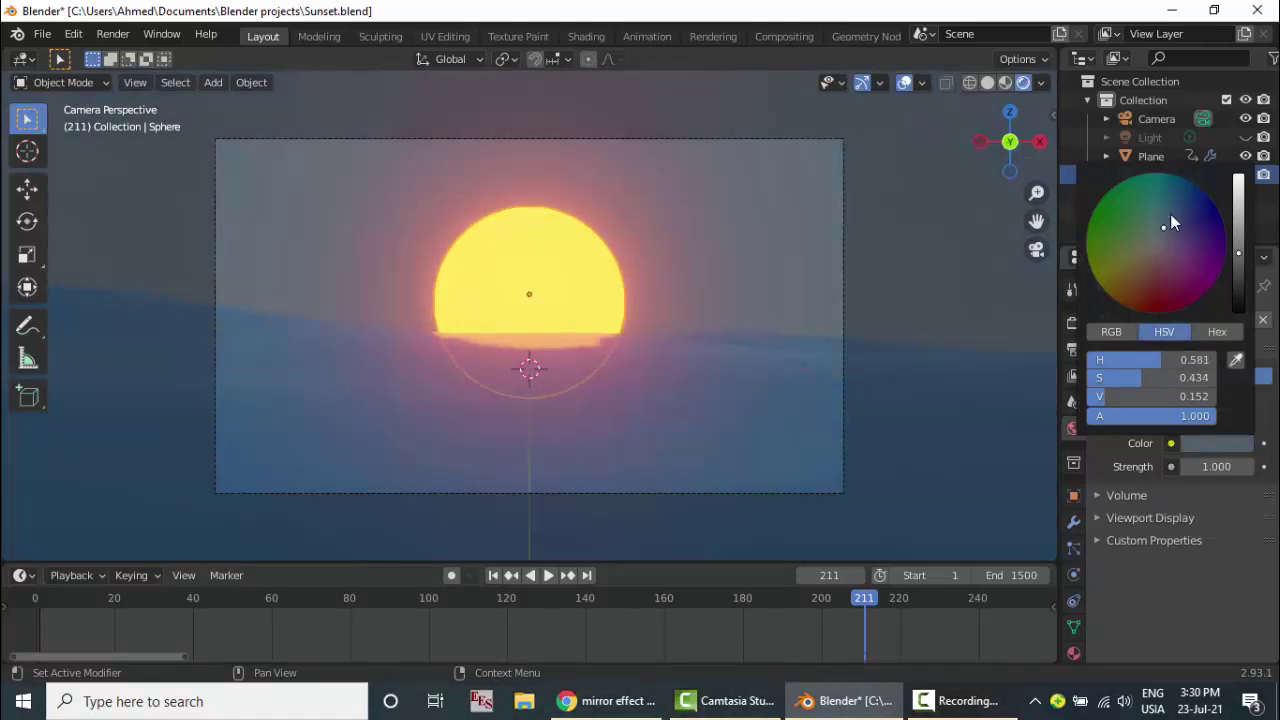
key("ctrl+z")
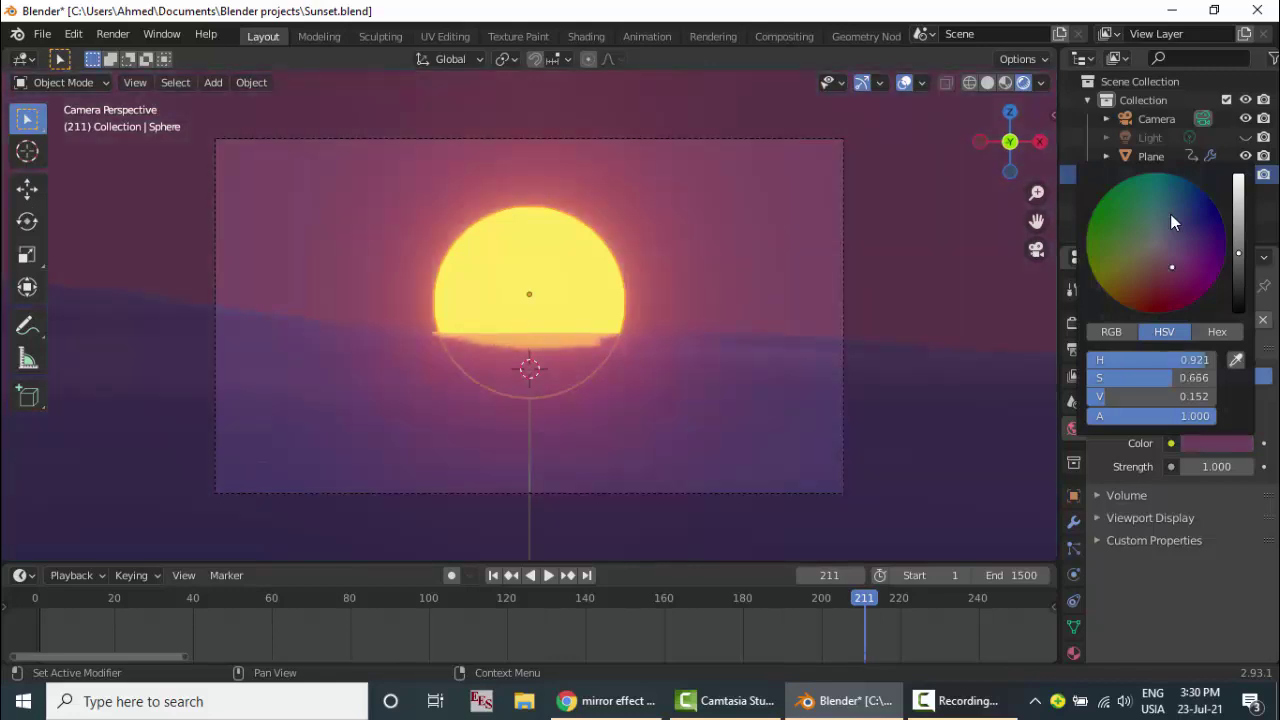
key("ctrl+z")
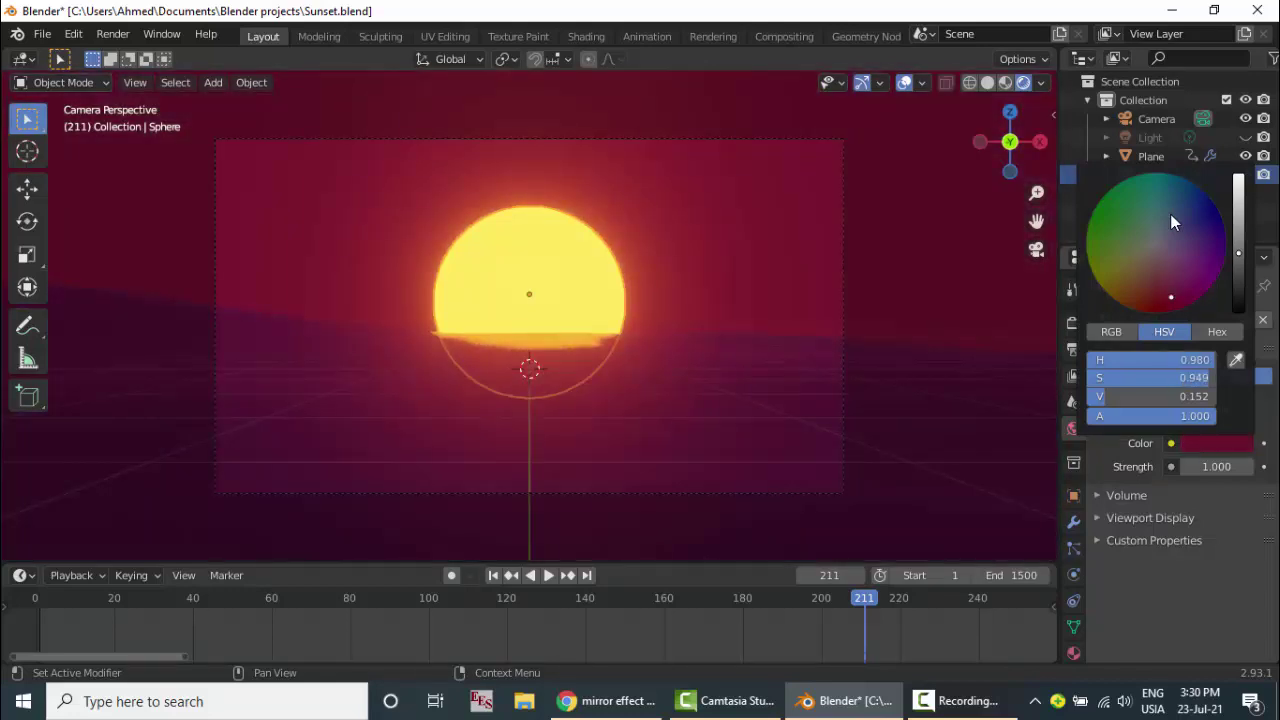
key("ctrl+z")
key("ctrl+z")
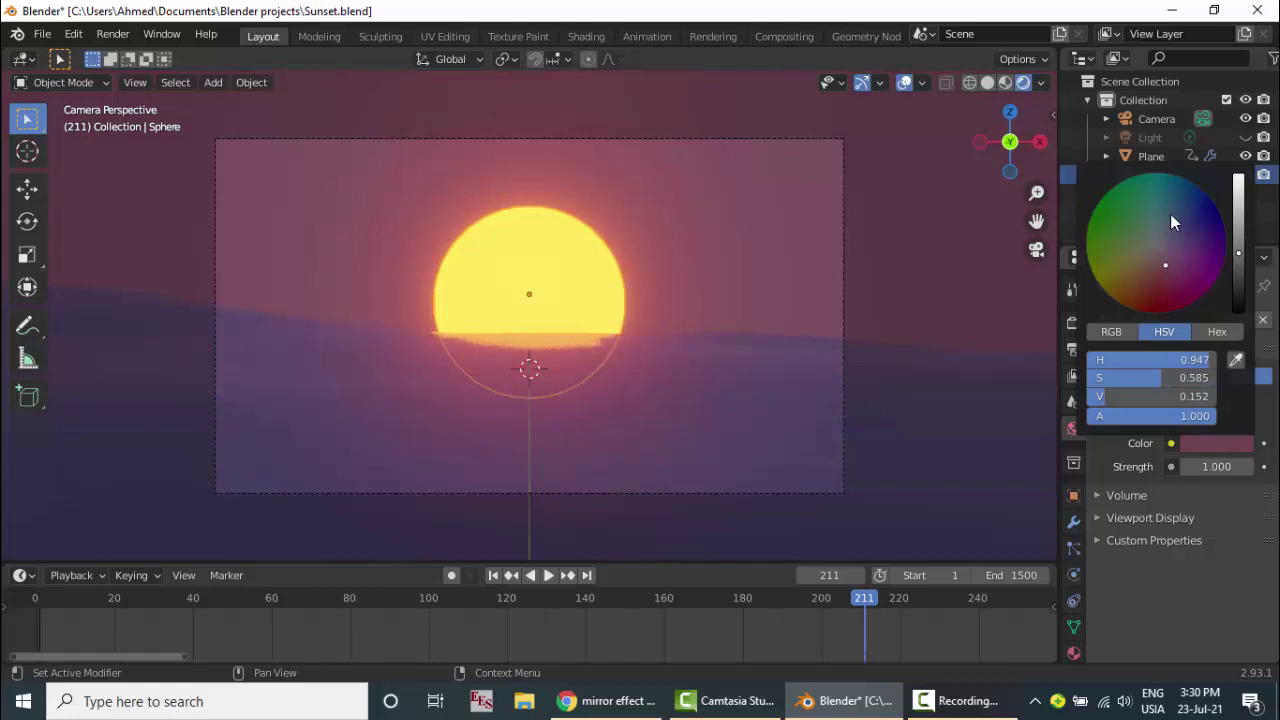
key("ctrl+z")
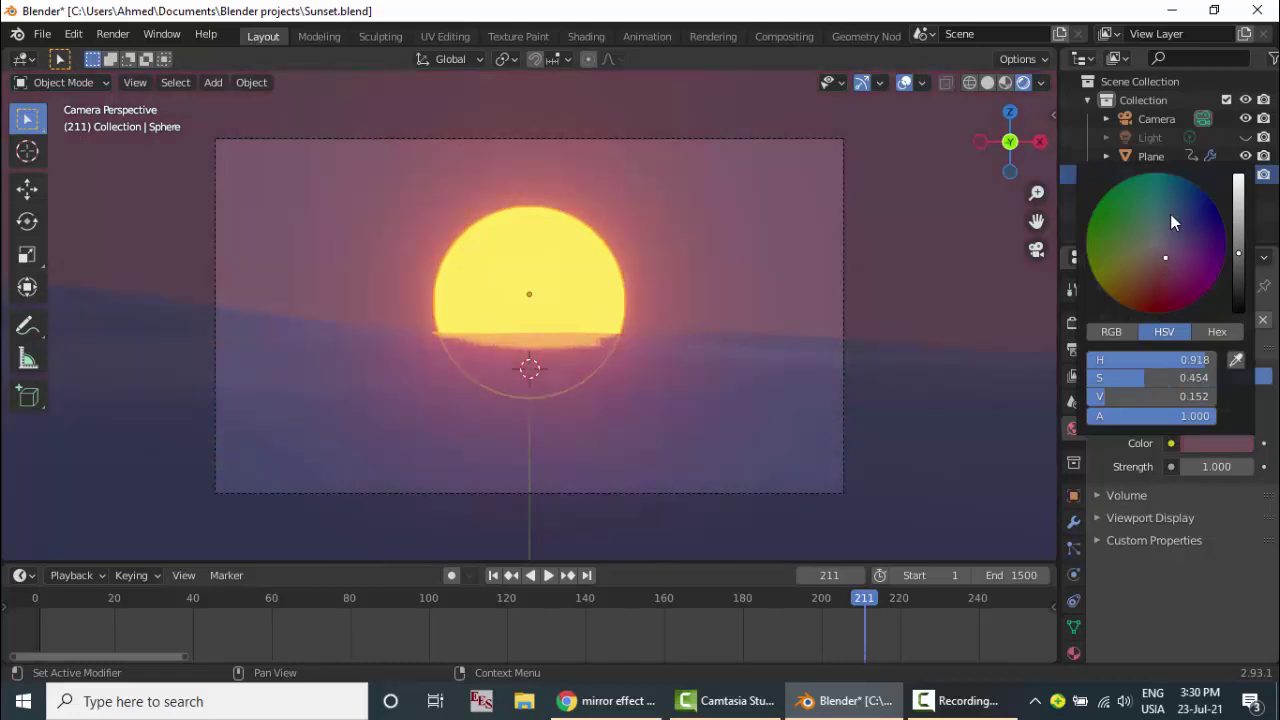
key("ctrl+z")
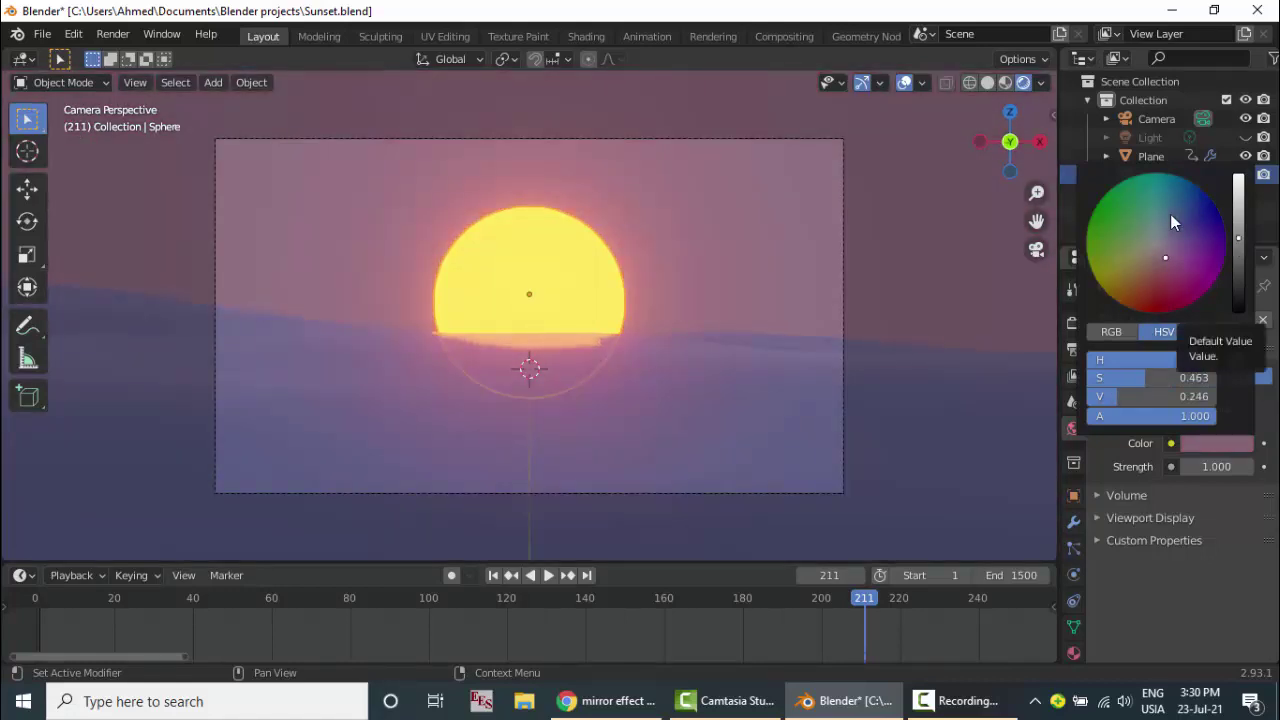
key("Escape")
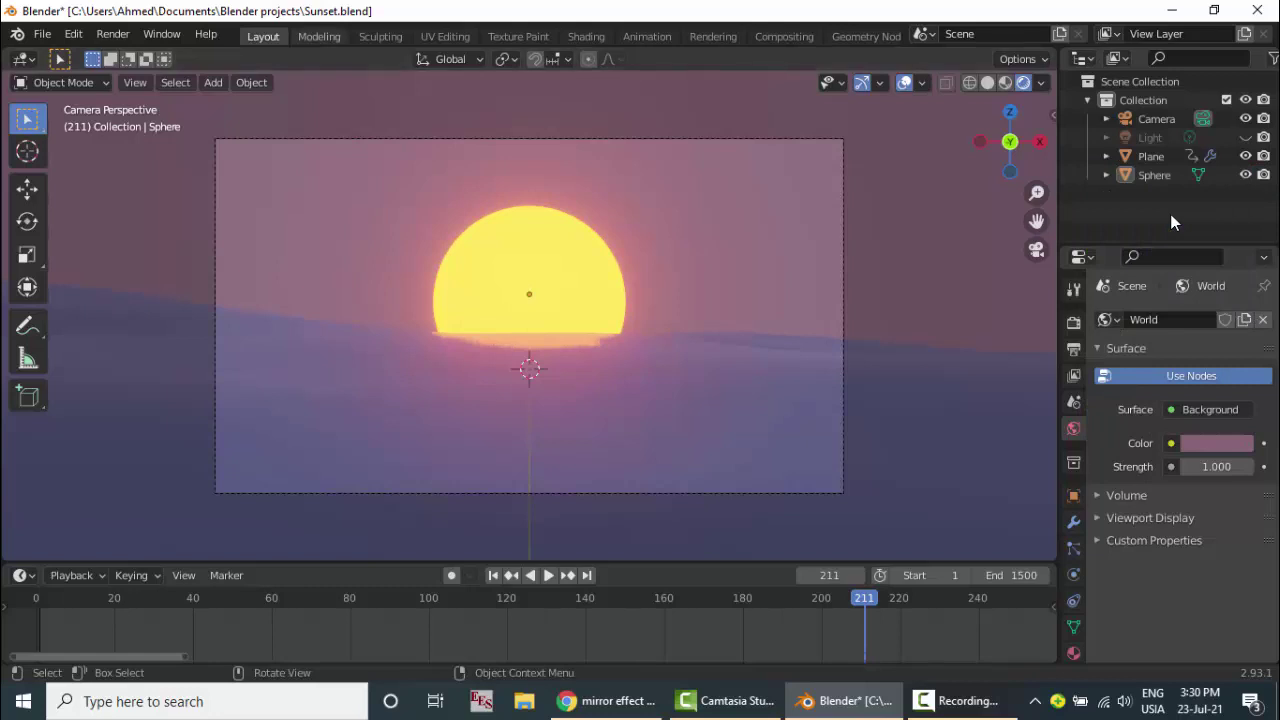
Render frame 211 to examine the pink sky over the ocean, and close the render
left_click(113, 34)
left_click(150, 55)
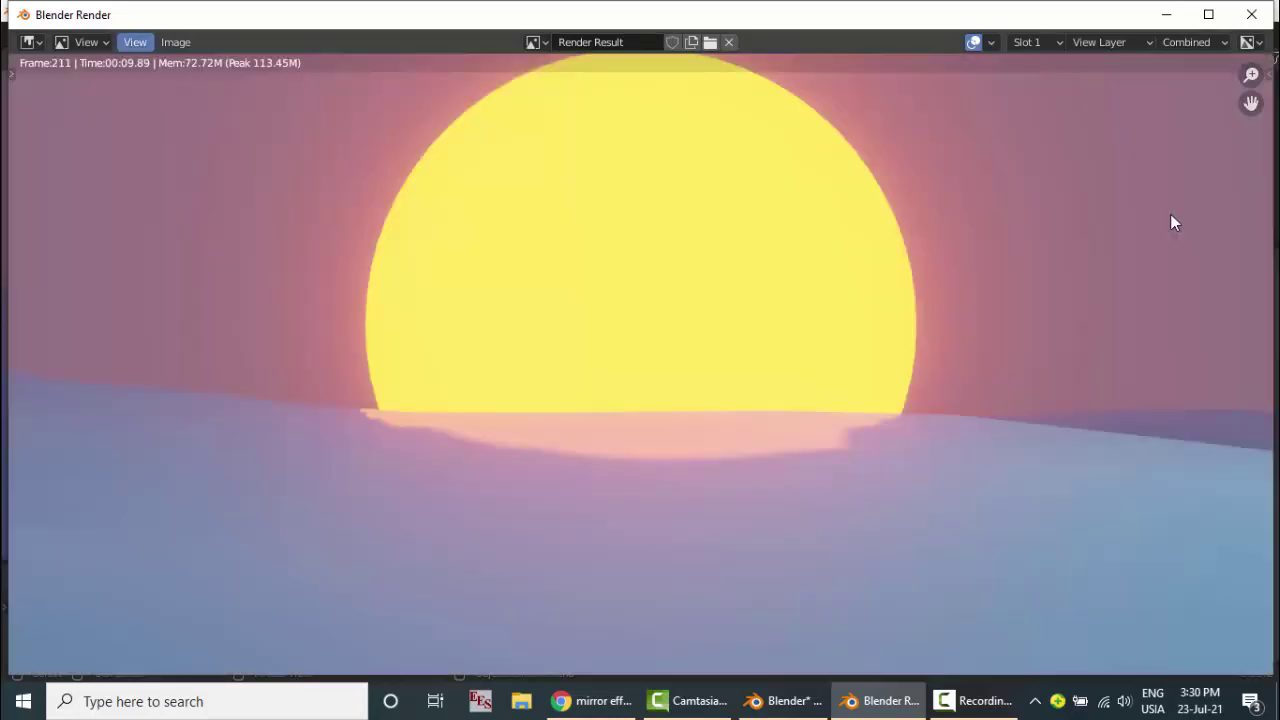
scroll(1174, 223, "down", 4)
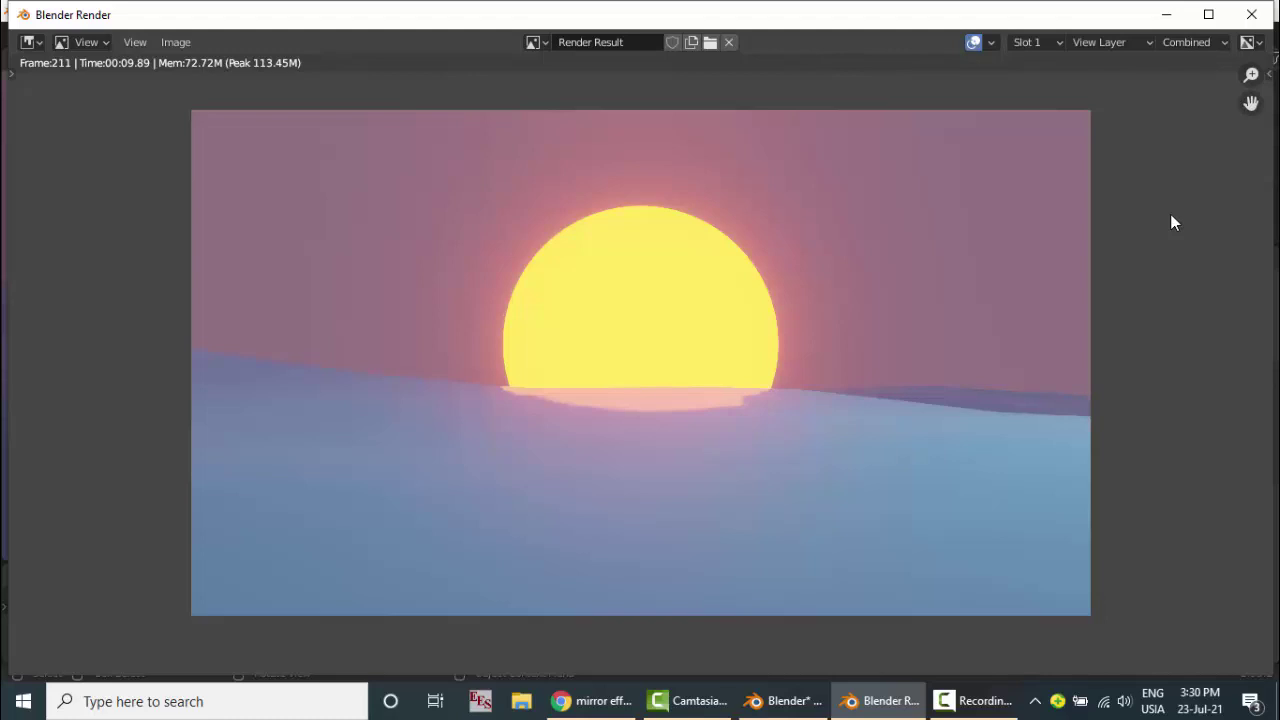
key("Escape")
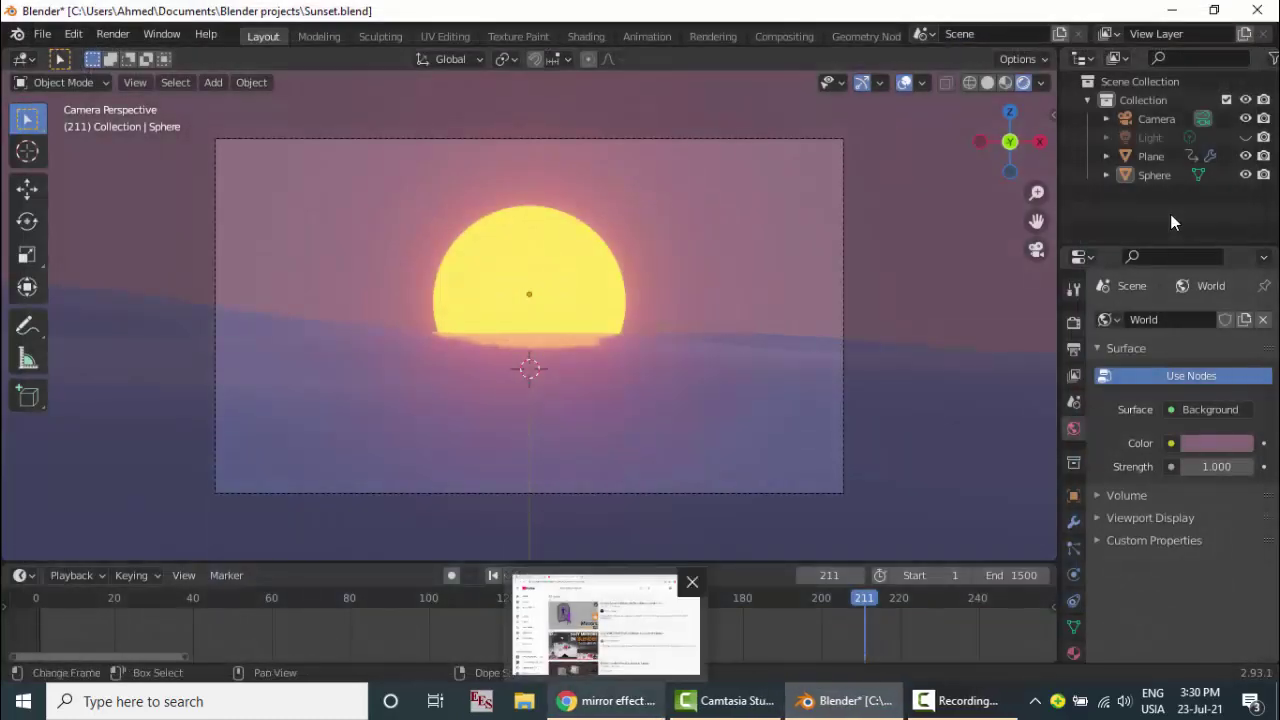
key("alt+Tab")
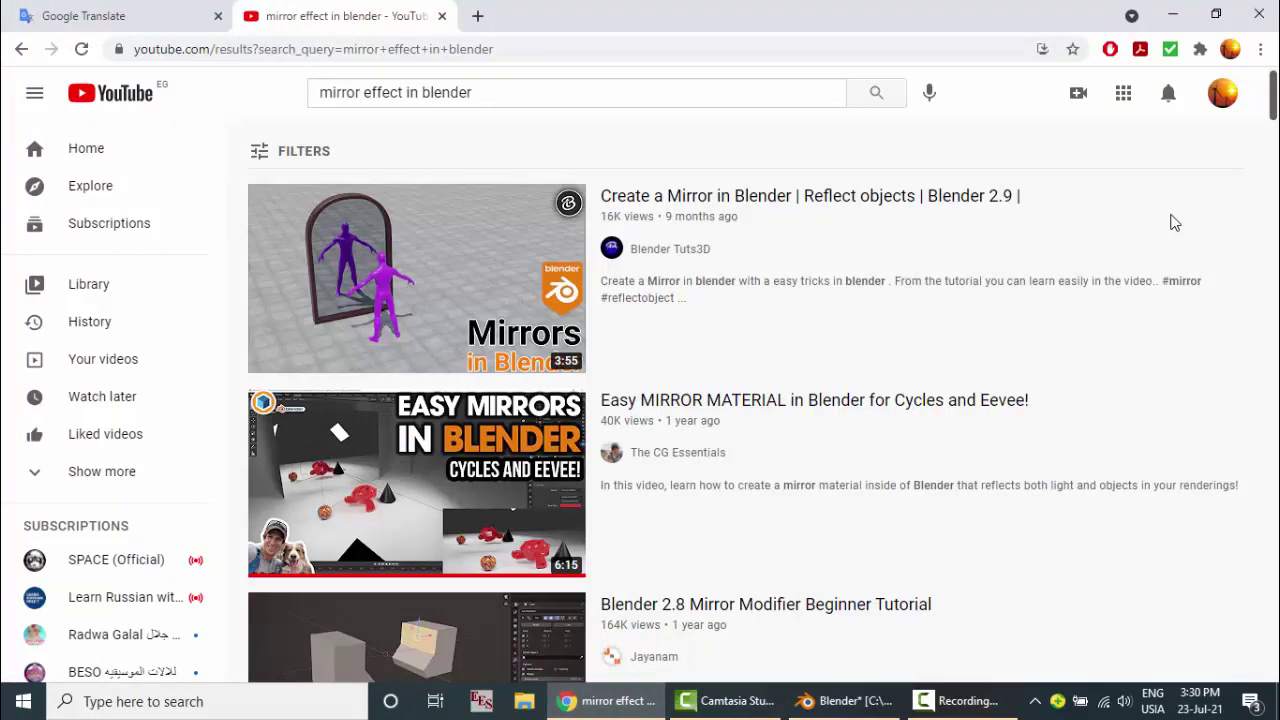
key("alt+Tab")
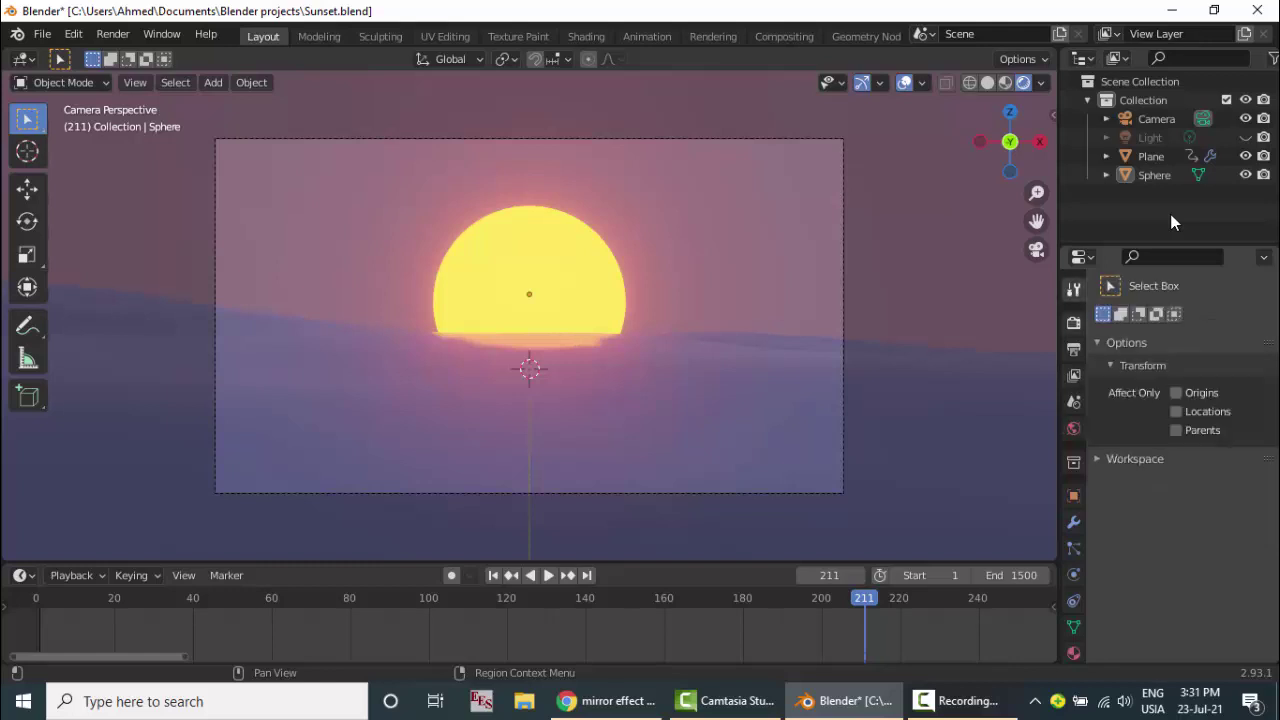
Compare the ocean plane with Screen Space Reflections off and on, and play the animation from the first frame to frame 138
key("ctrl+Tab")
key("Up")
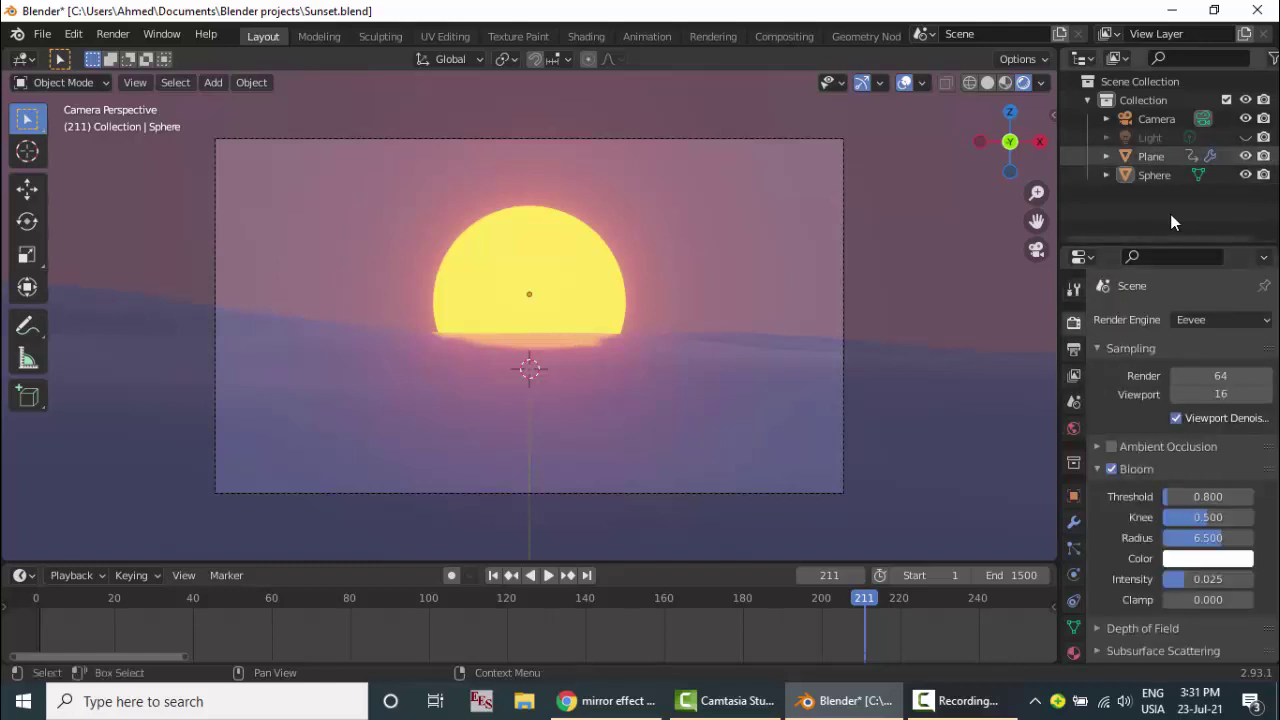
scroll(1180, 450, "down", 4)
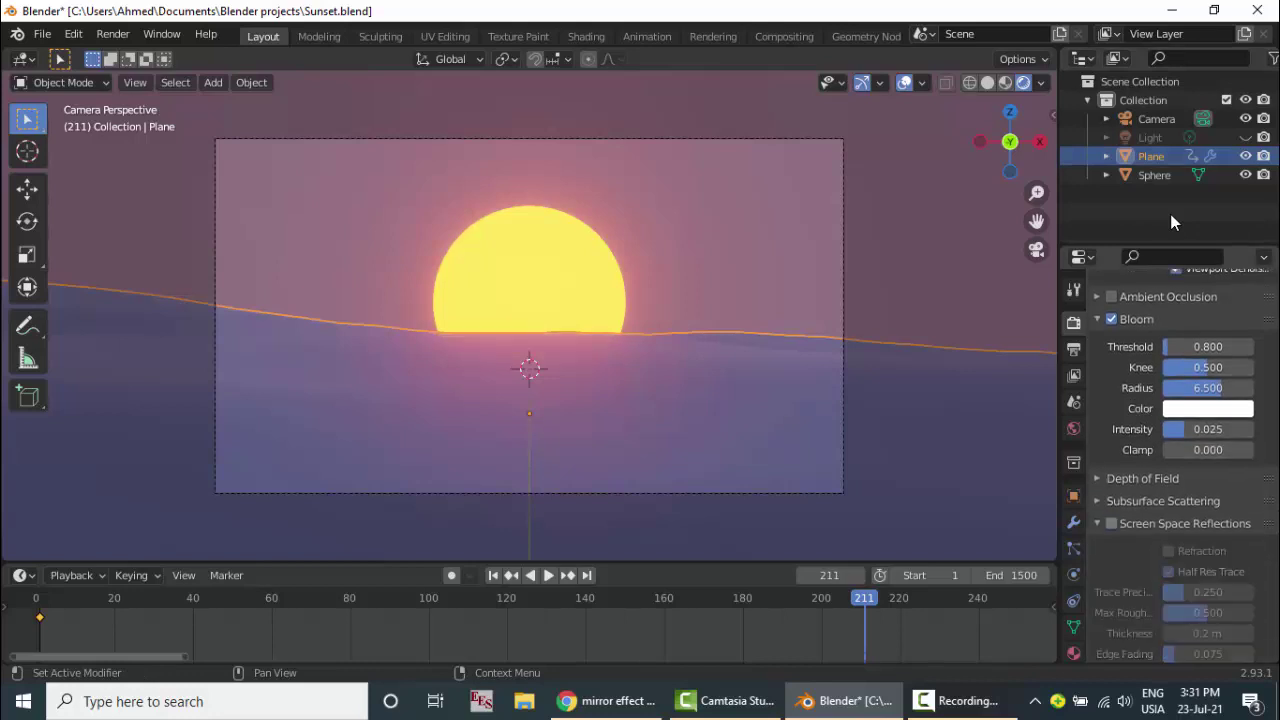
key("shift+Left")
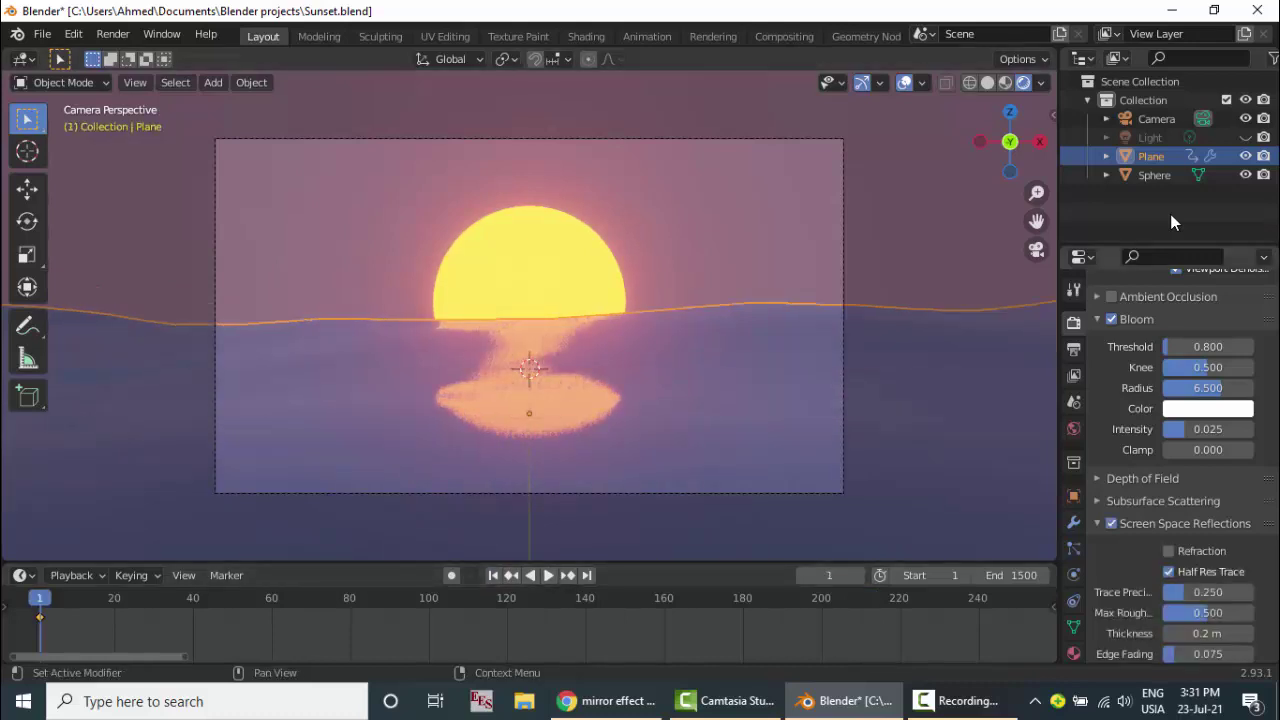
key("space")
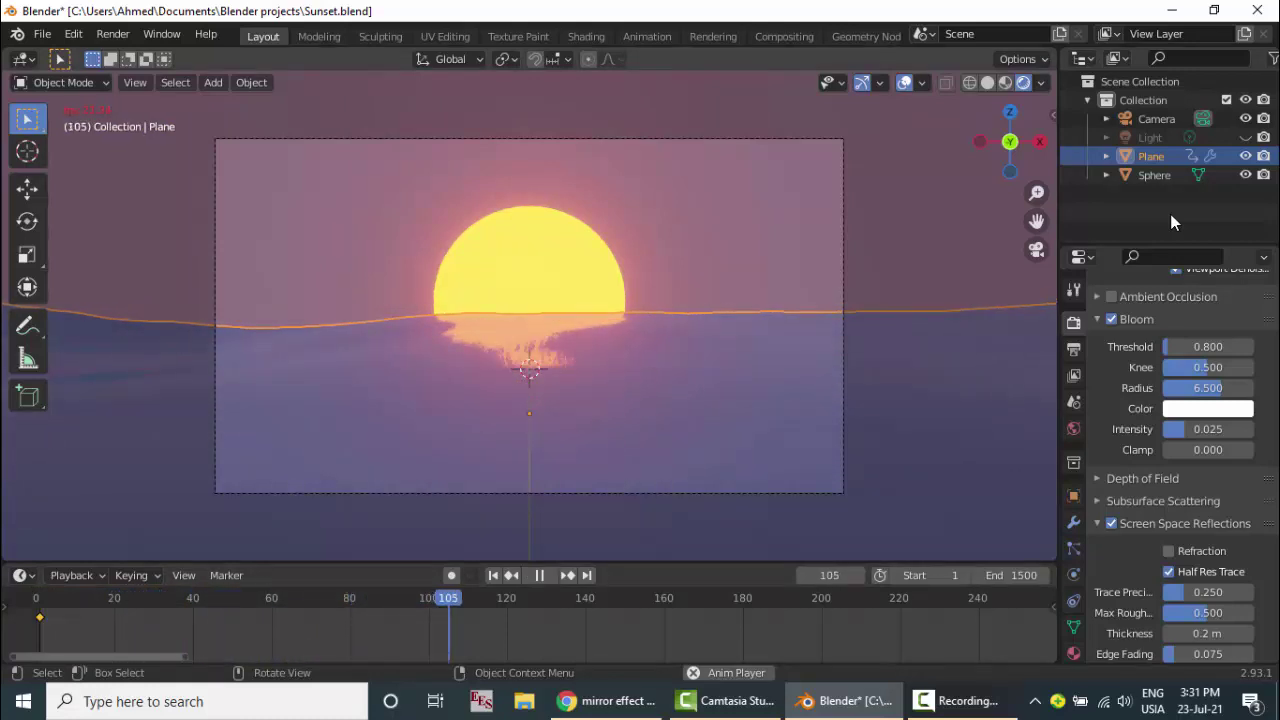
key("space")
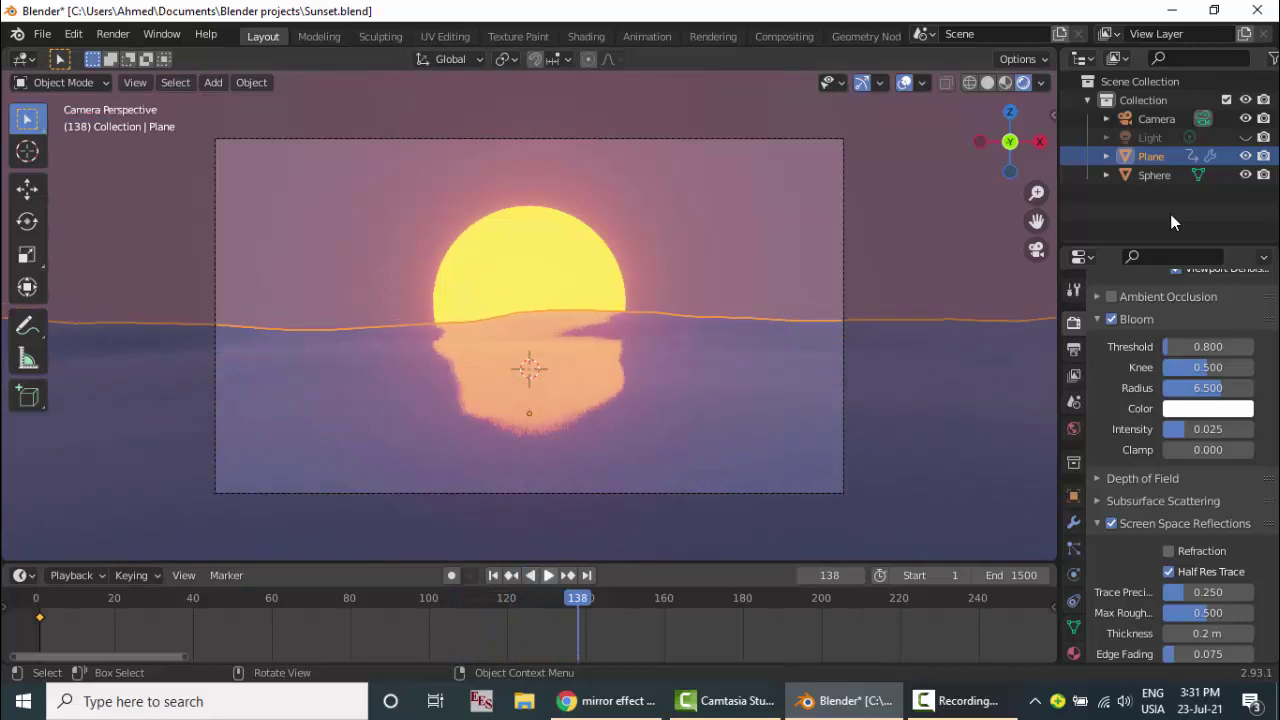
Render frame 138, examine the sun's reflection on the water under the pink sky, and close the render
left_click(113, 34)
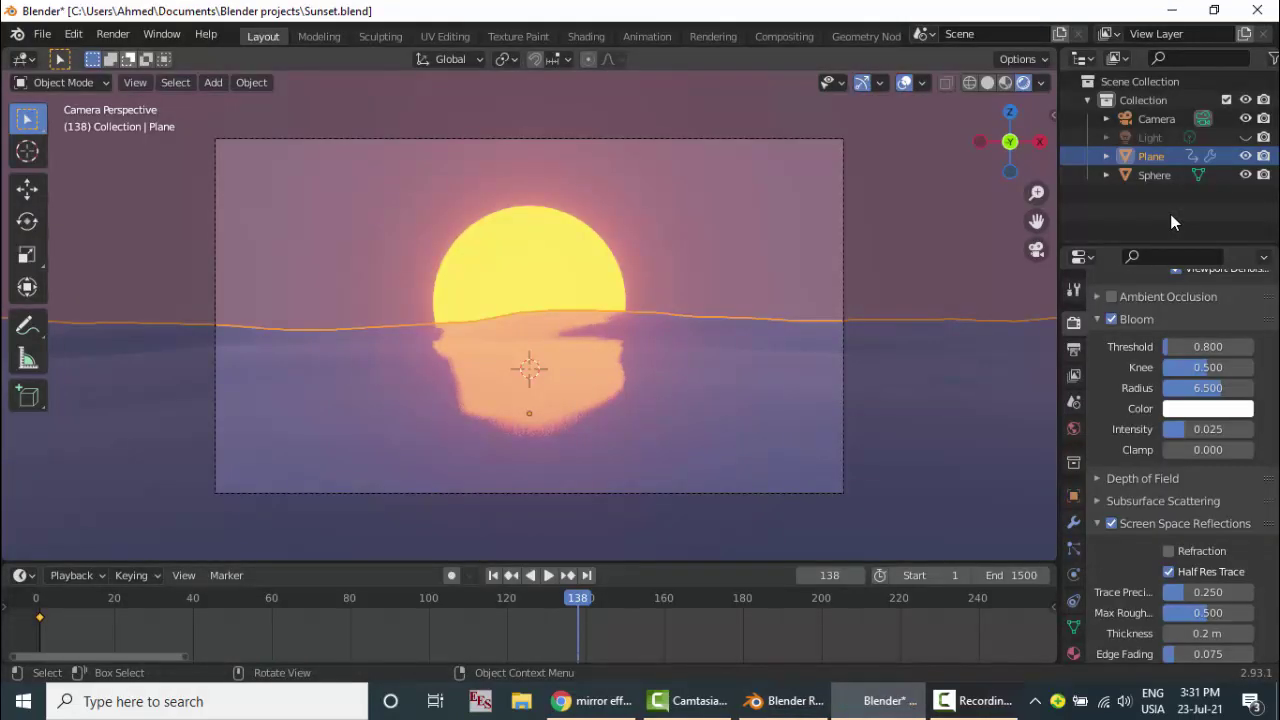
mouse_move(860, 701)
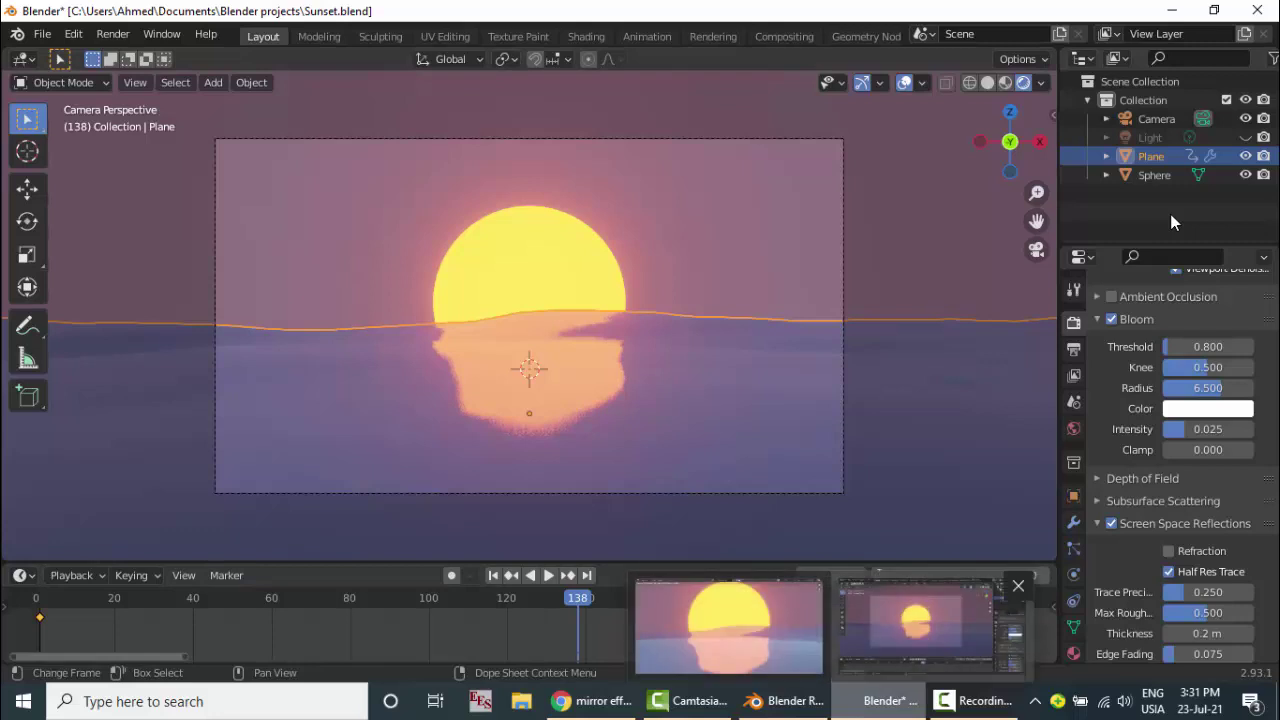
mouse_move(728, 625)
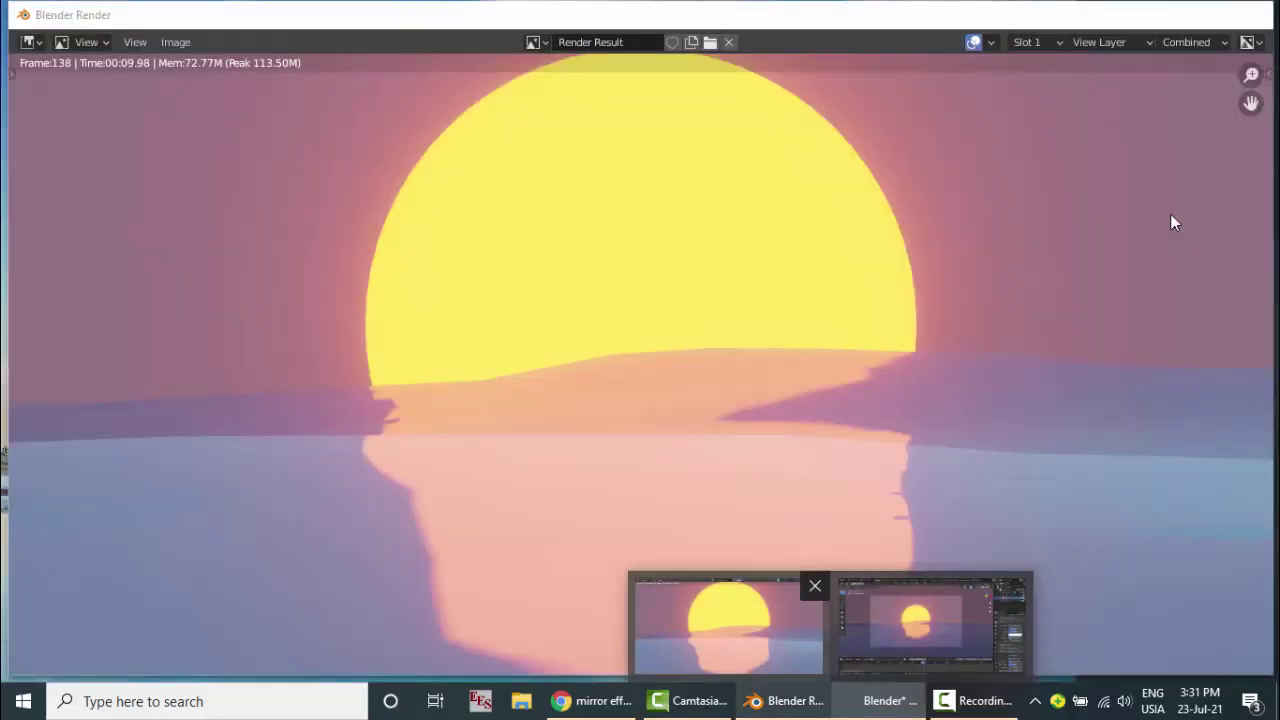
left_click(728, 625)
scroll(1174, 223, "down", 2)
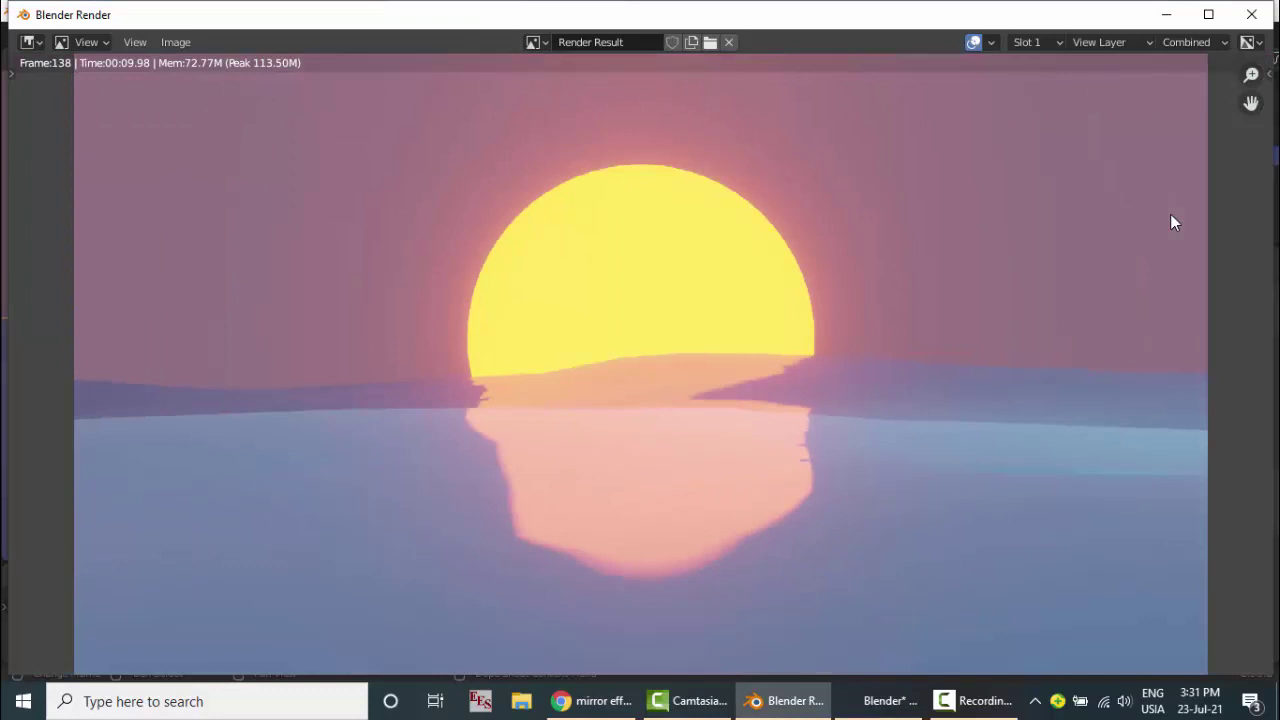
key("Escape")
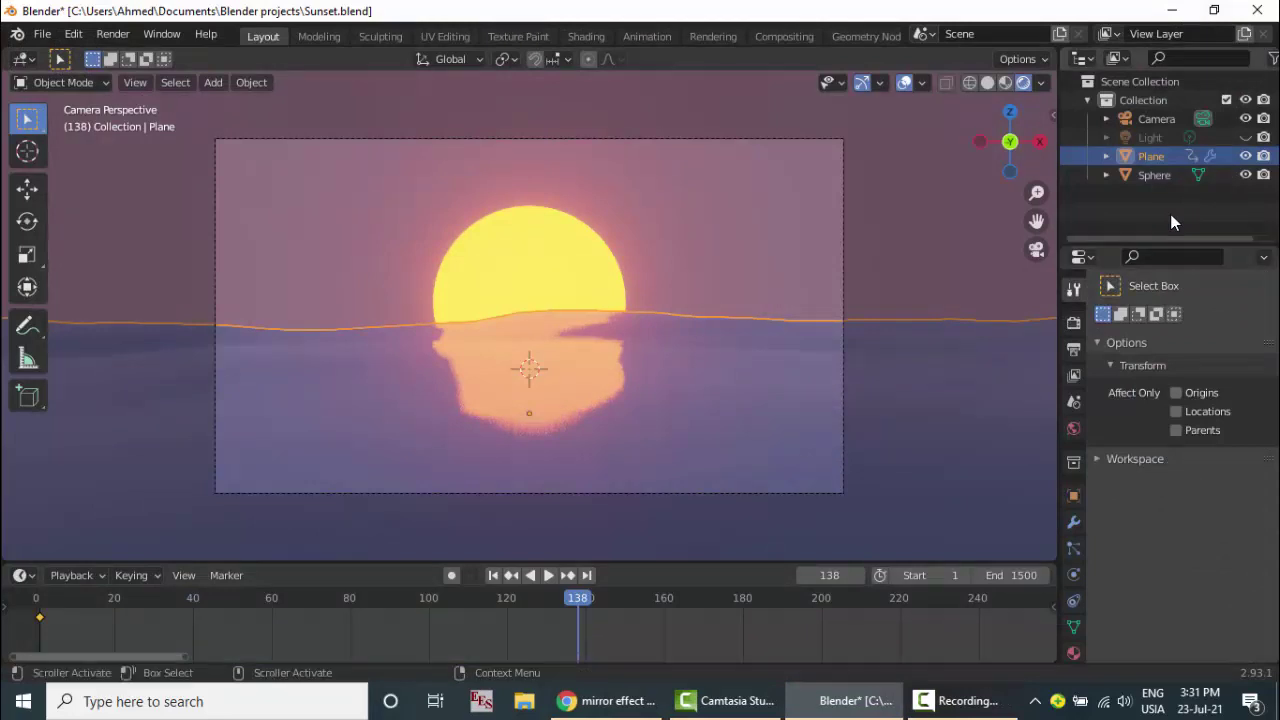
Set the animation's output file format to FFmpeg Video and its frame rate to 25 fps
key("Down")
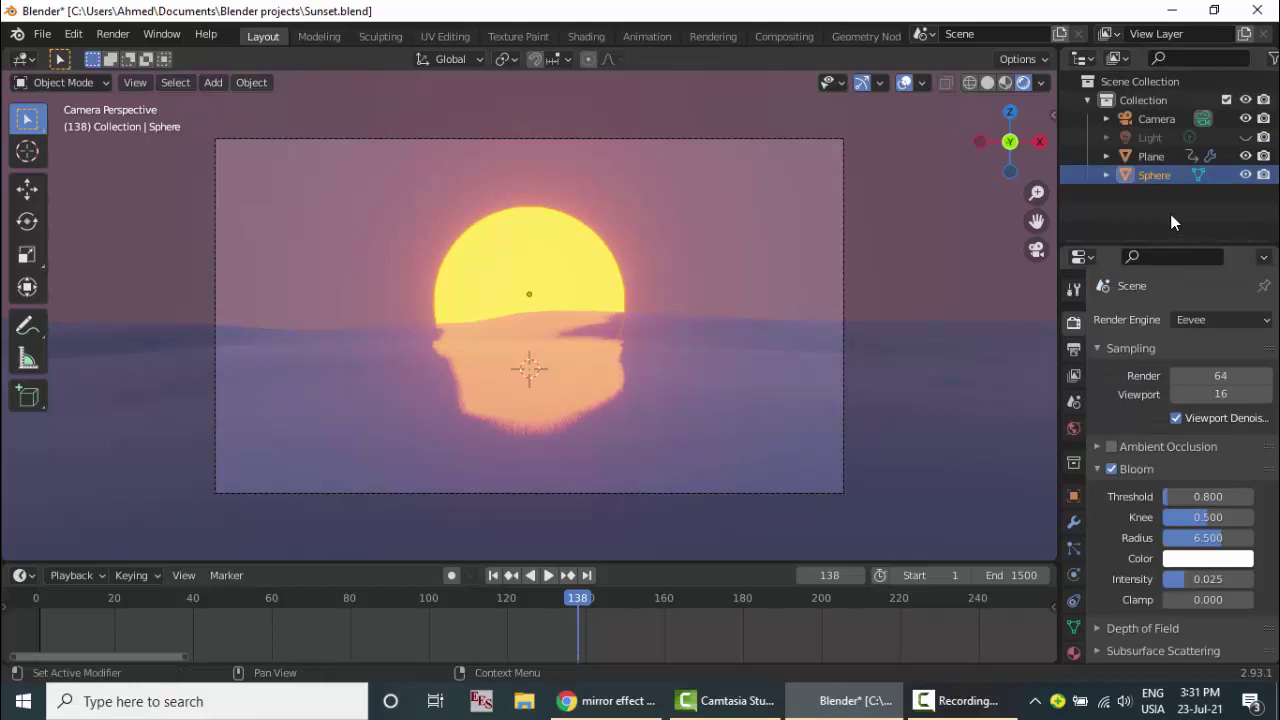
scroll(1180, 460, "down", 1)
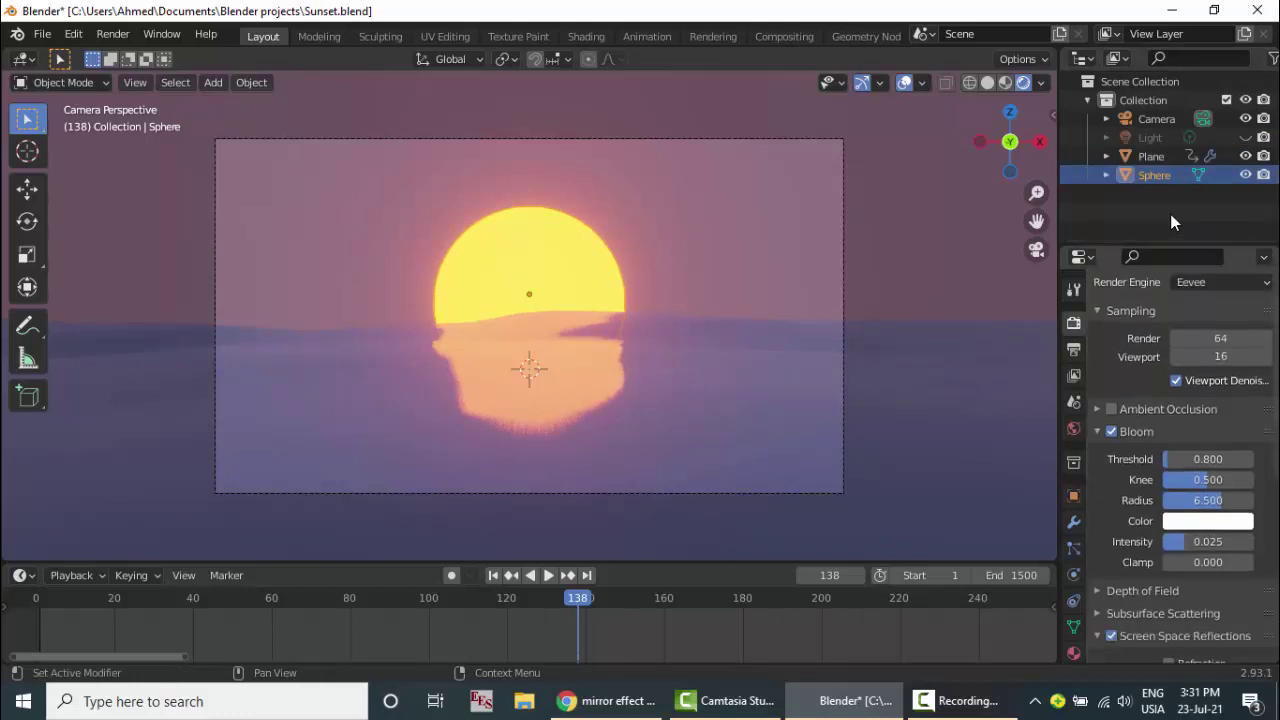
scroll(1180, 460, "down", 6)
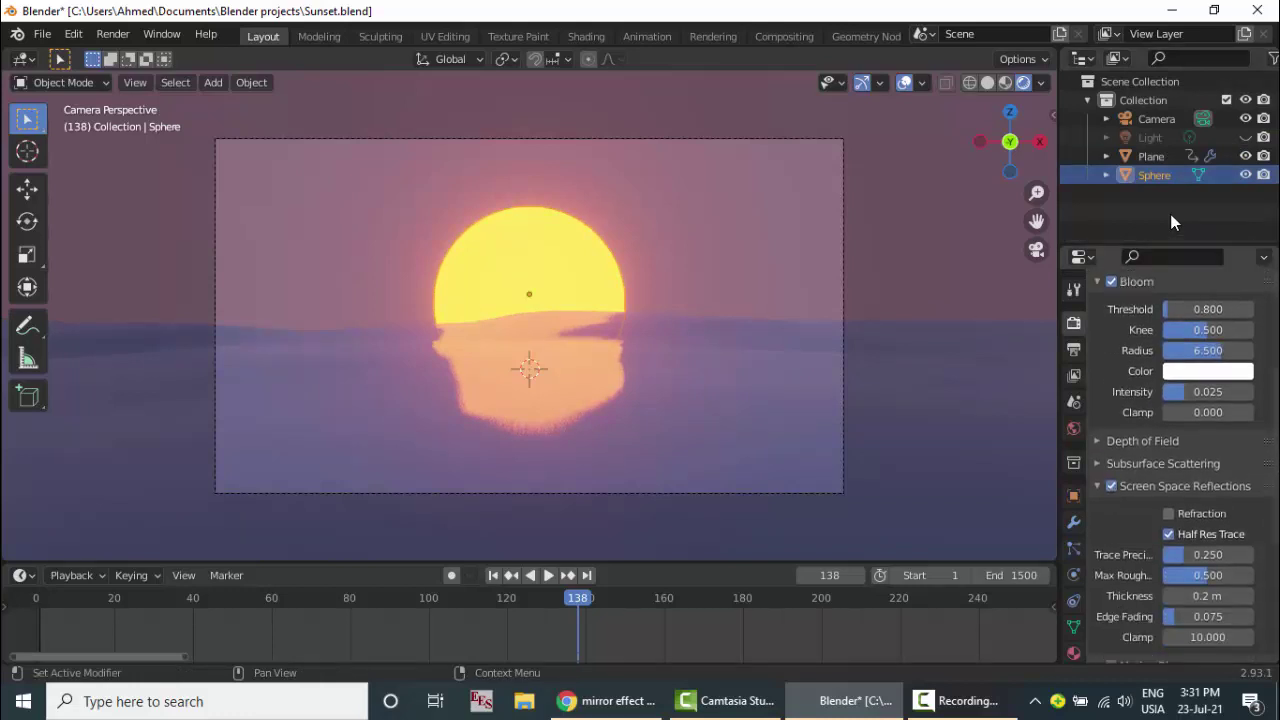
scroll(1200, 357, "down", 4)
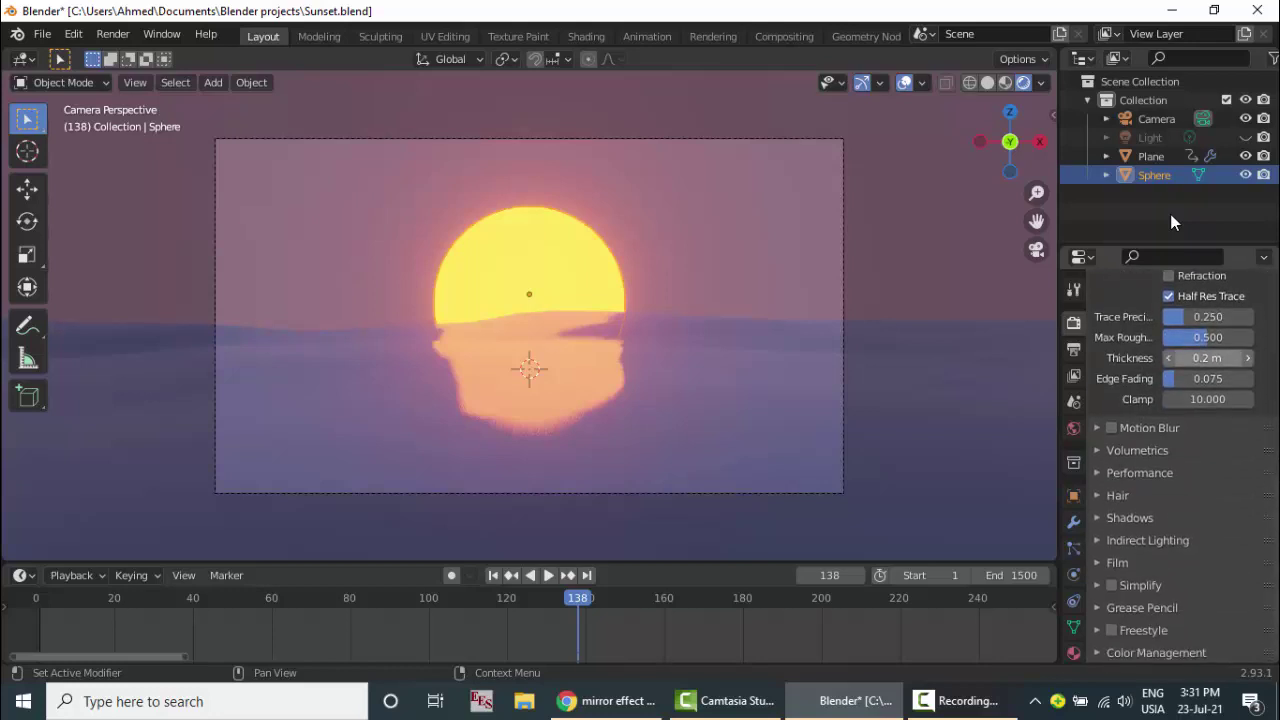
left_click(1073, 349)
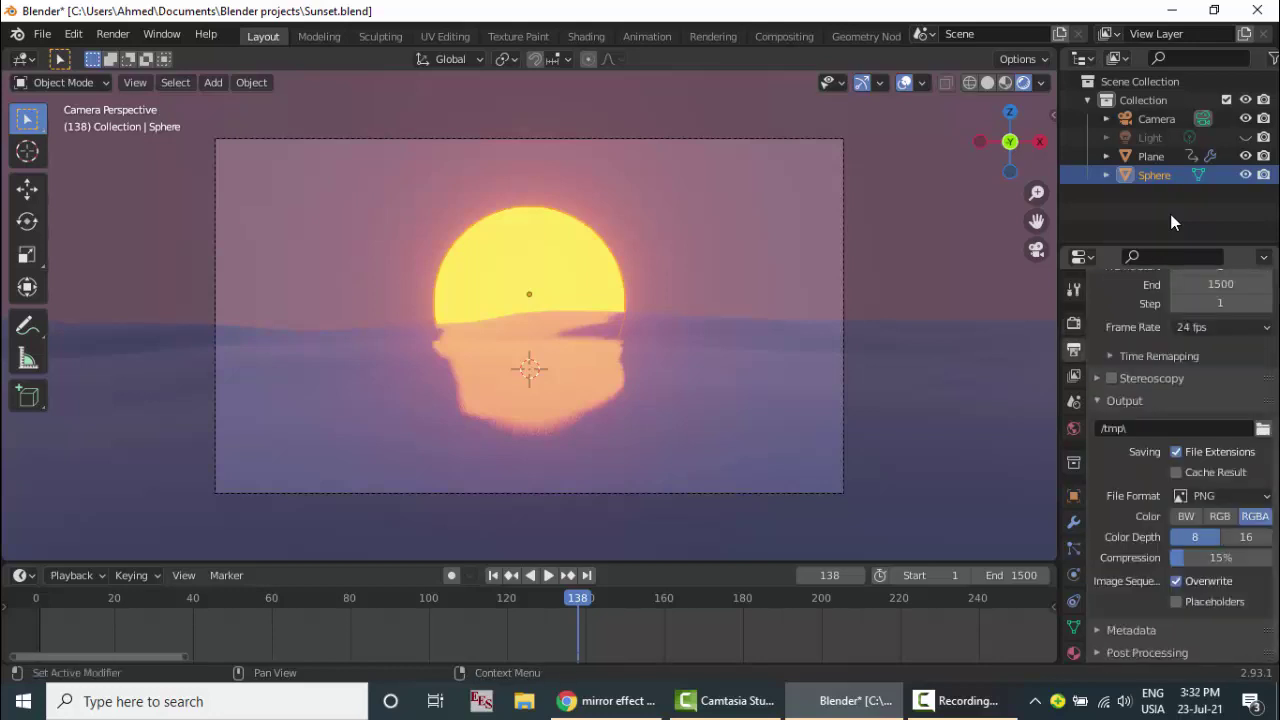
left_click(1225, 496)
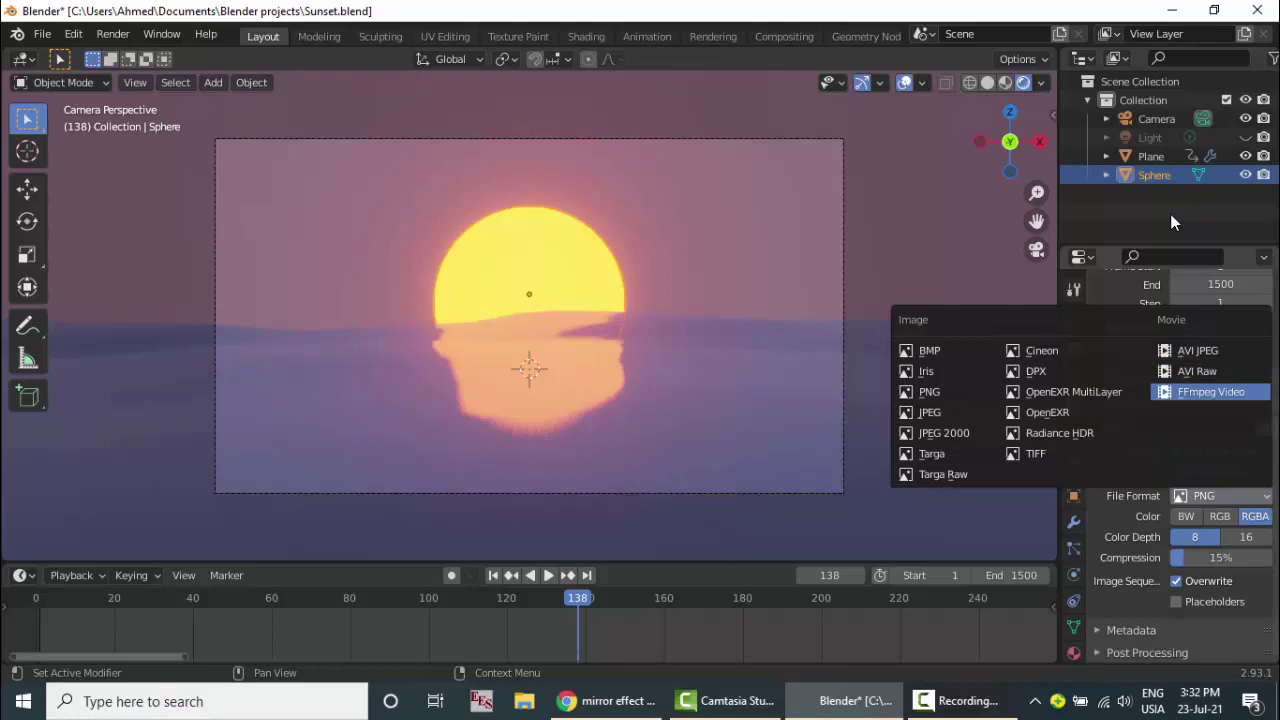
left_click(1210, 391)
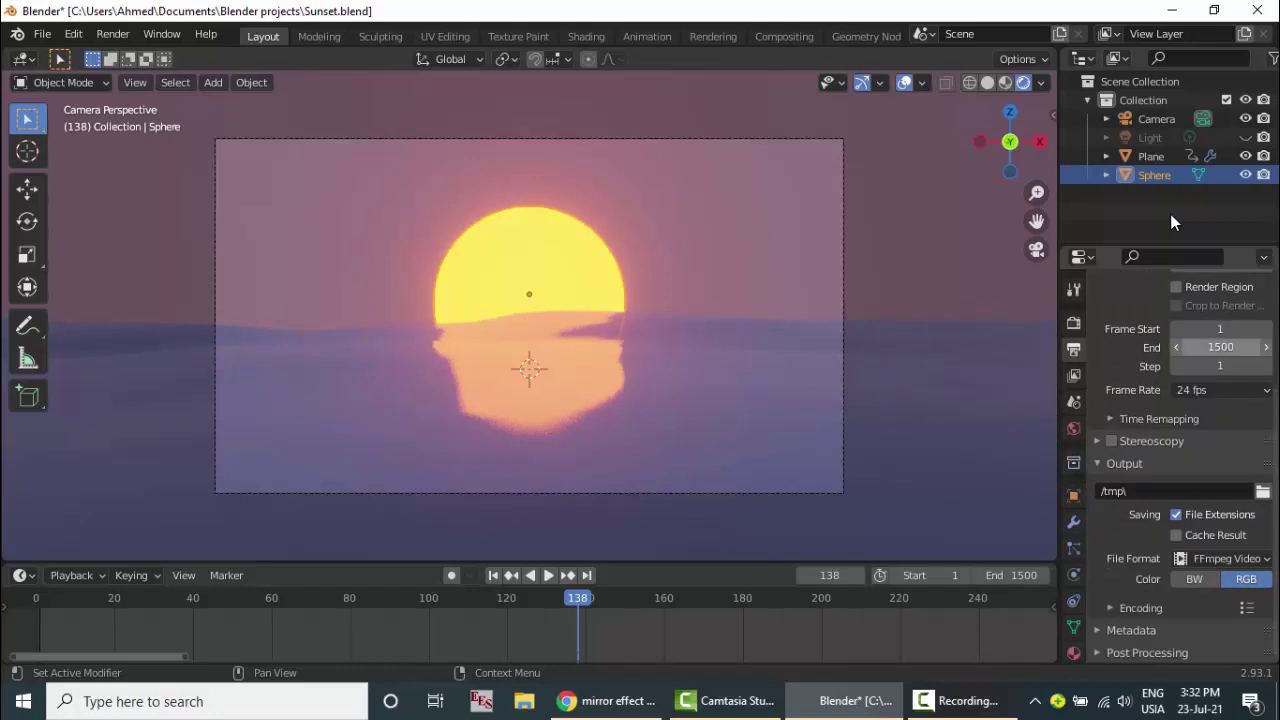
left_click(1220, 390)
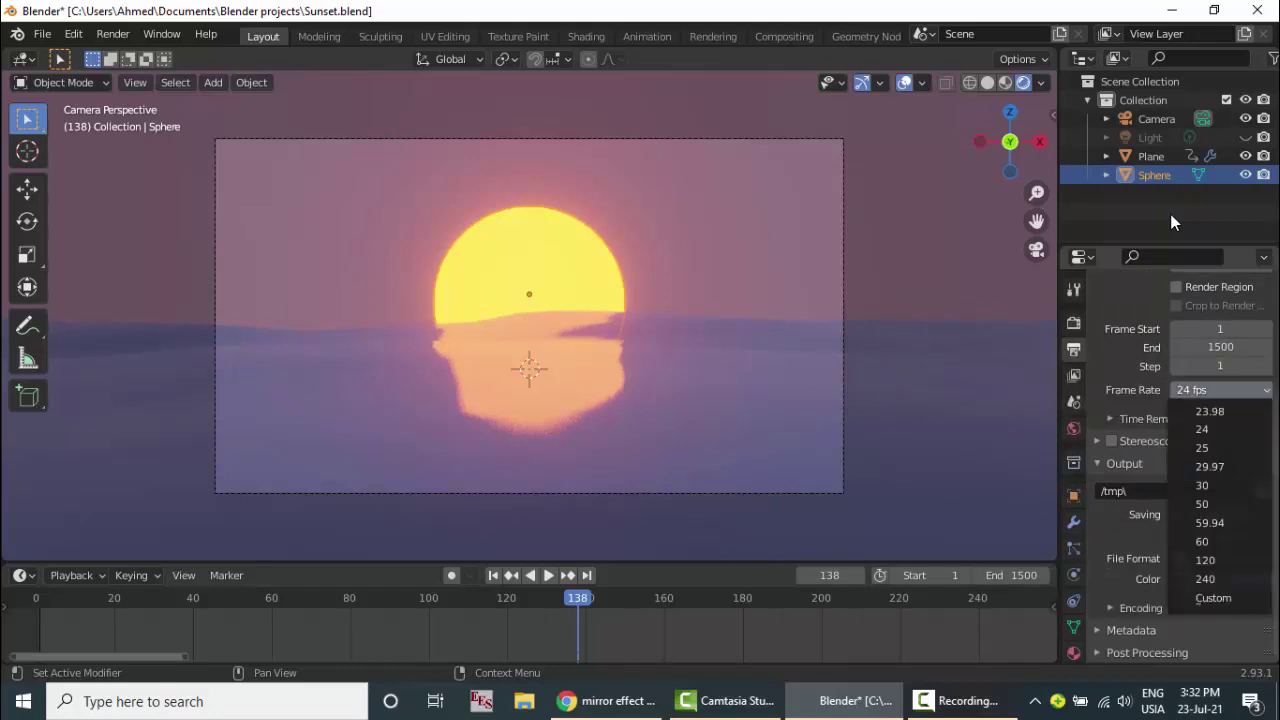
left_click(1210, 448)
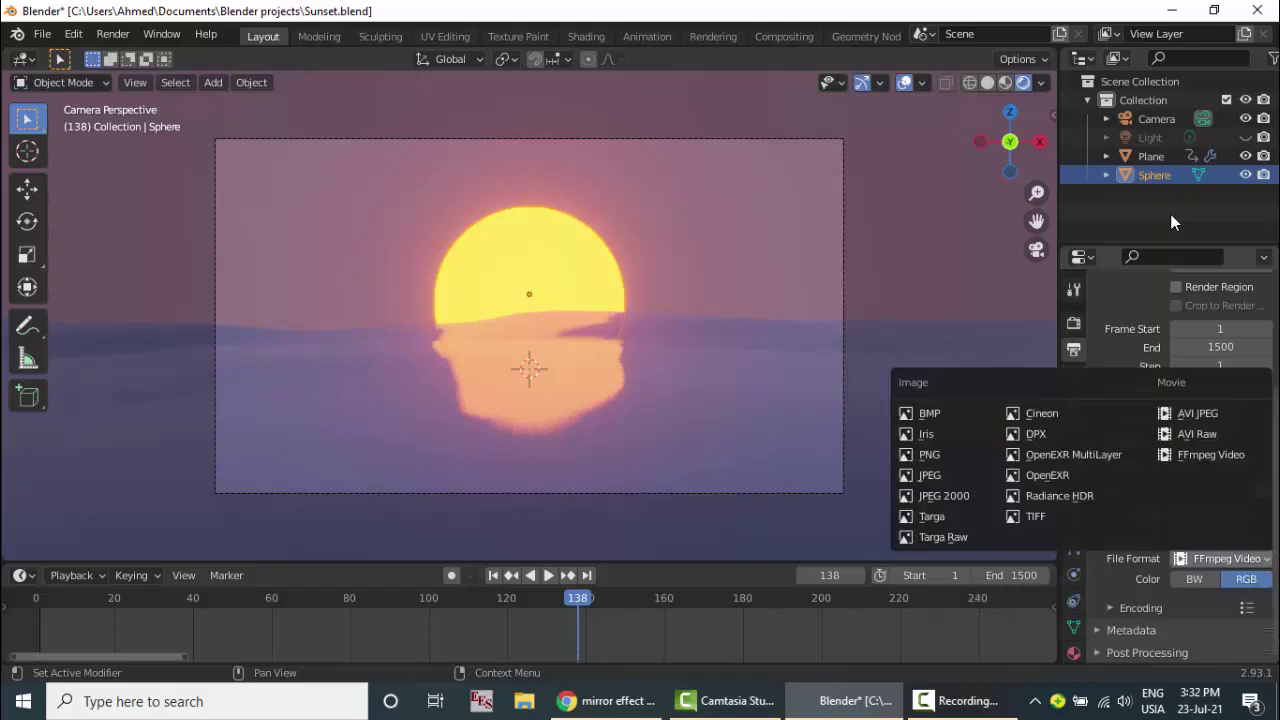
key("Escape")
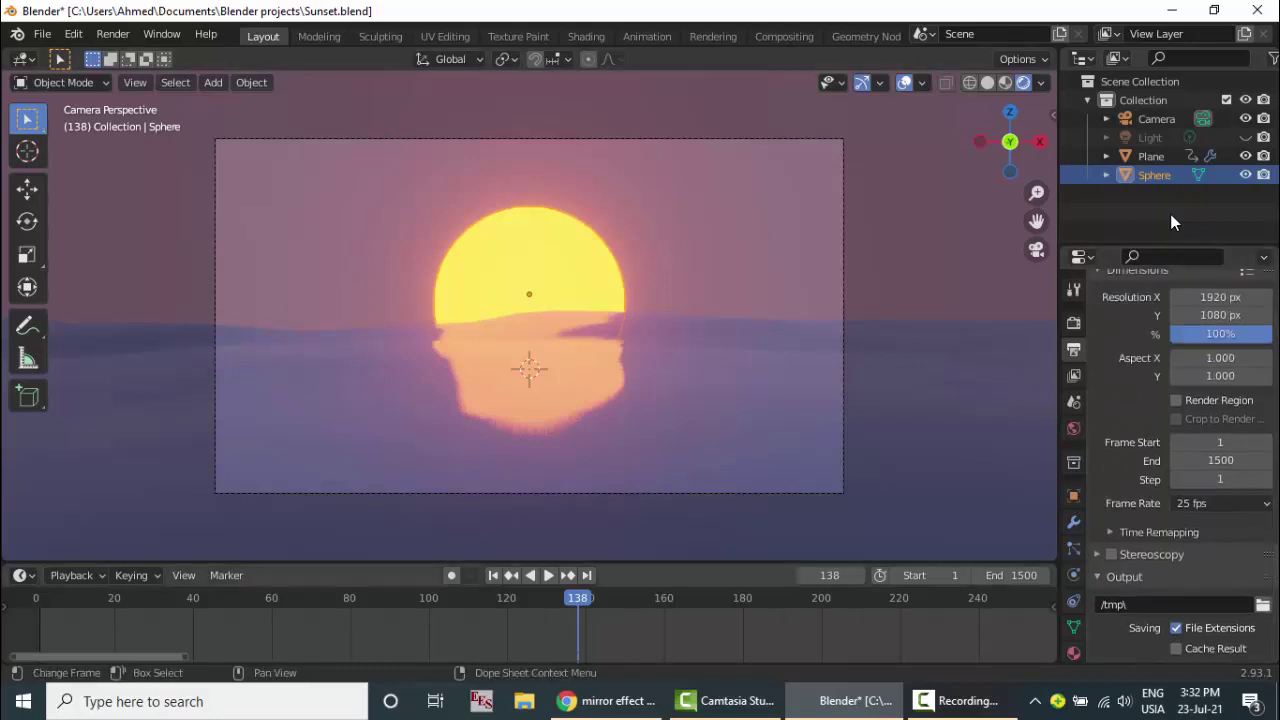
key("alt+Tab")
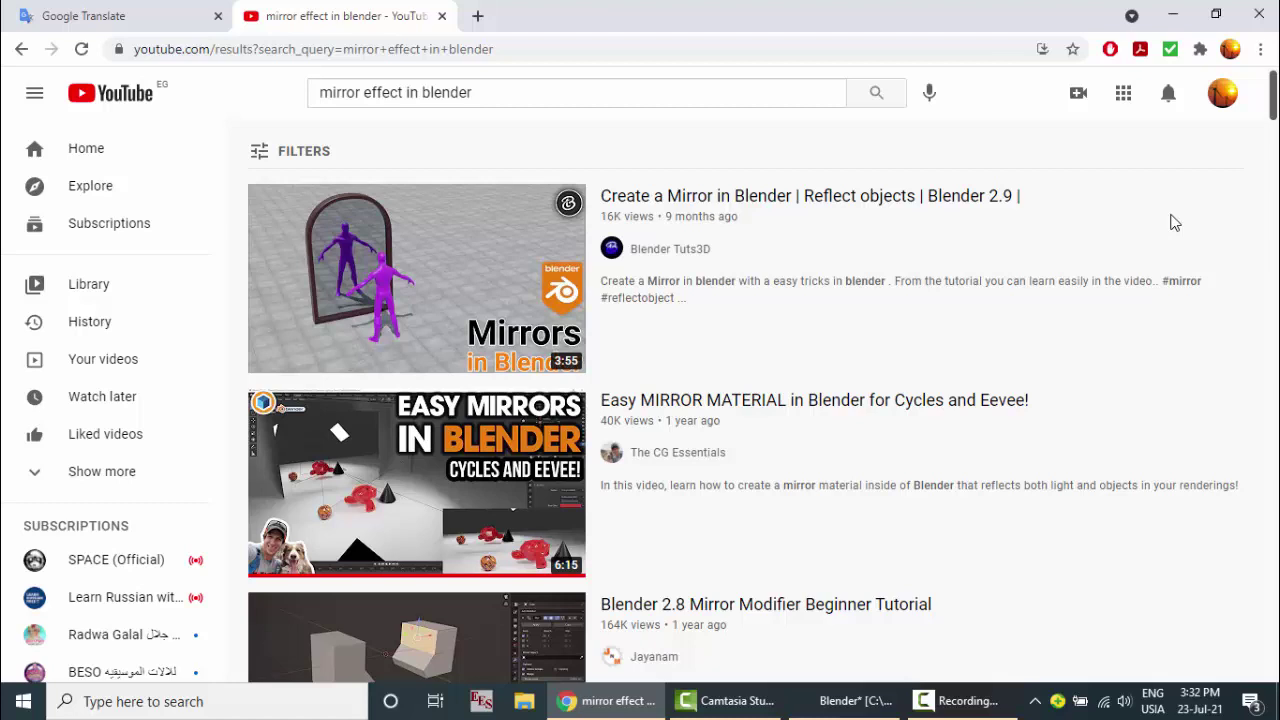
key("F10")
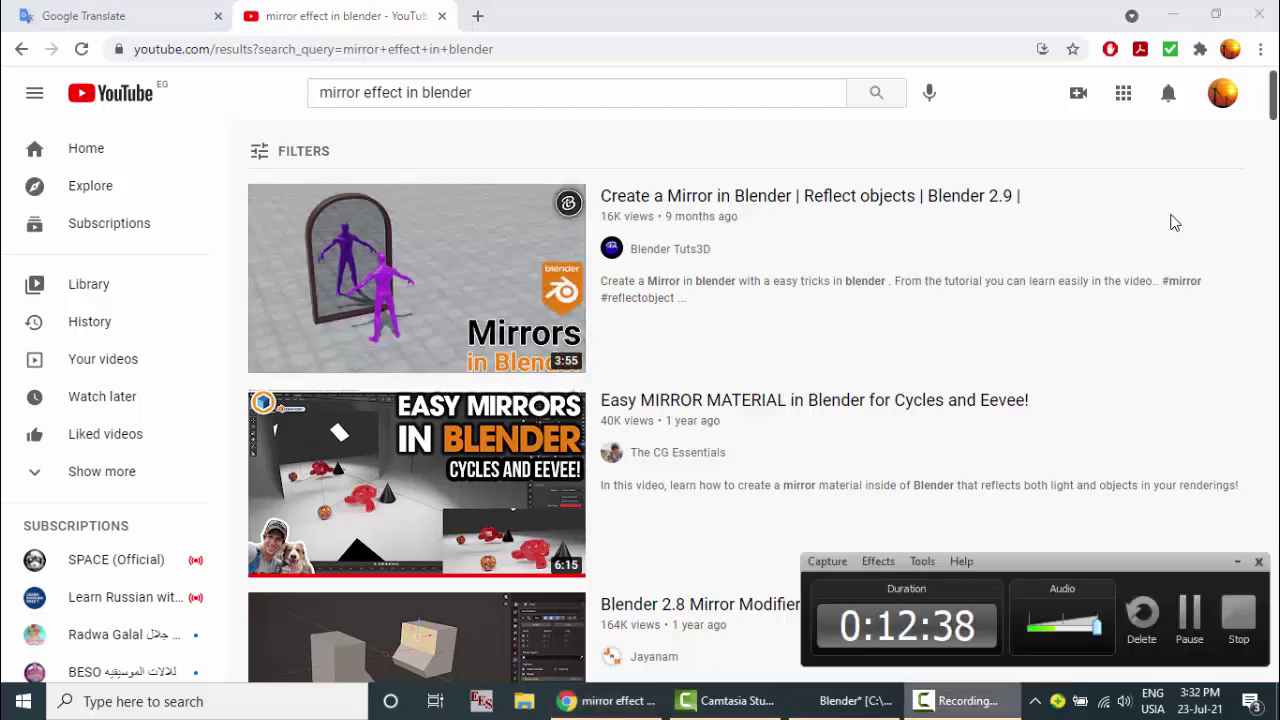
key("alt+Tab")
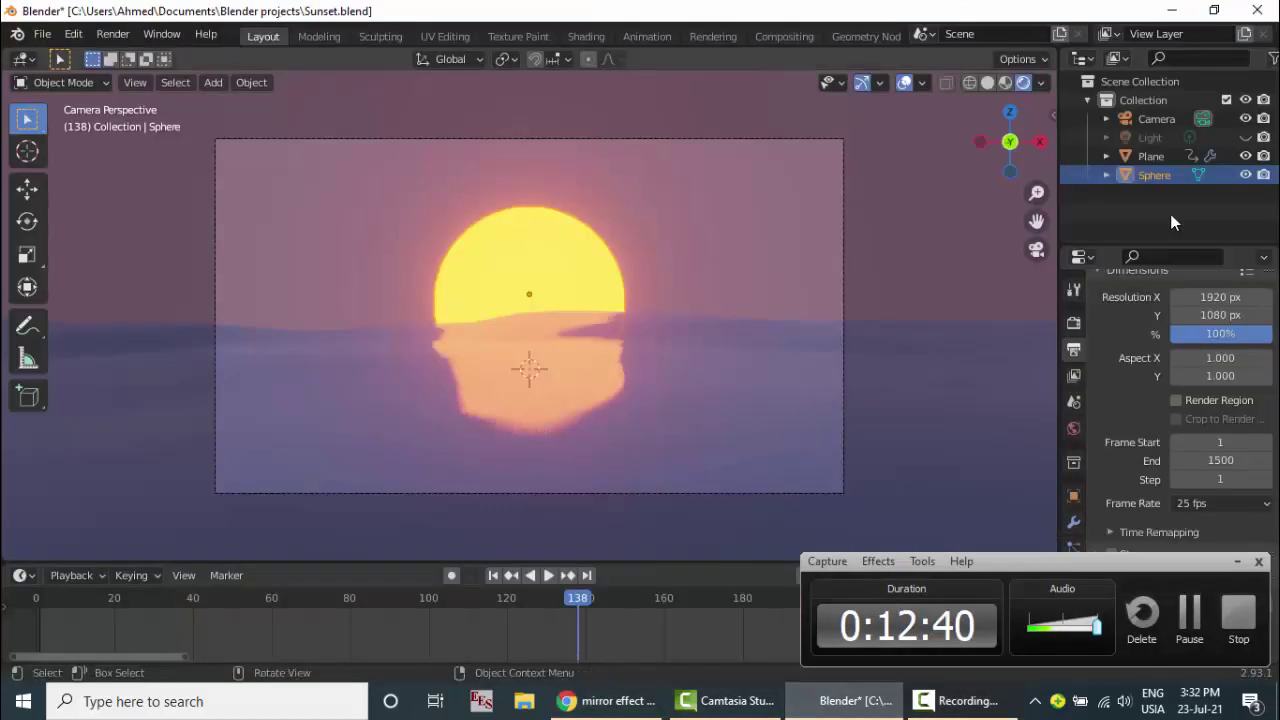